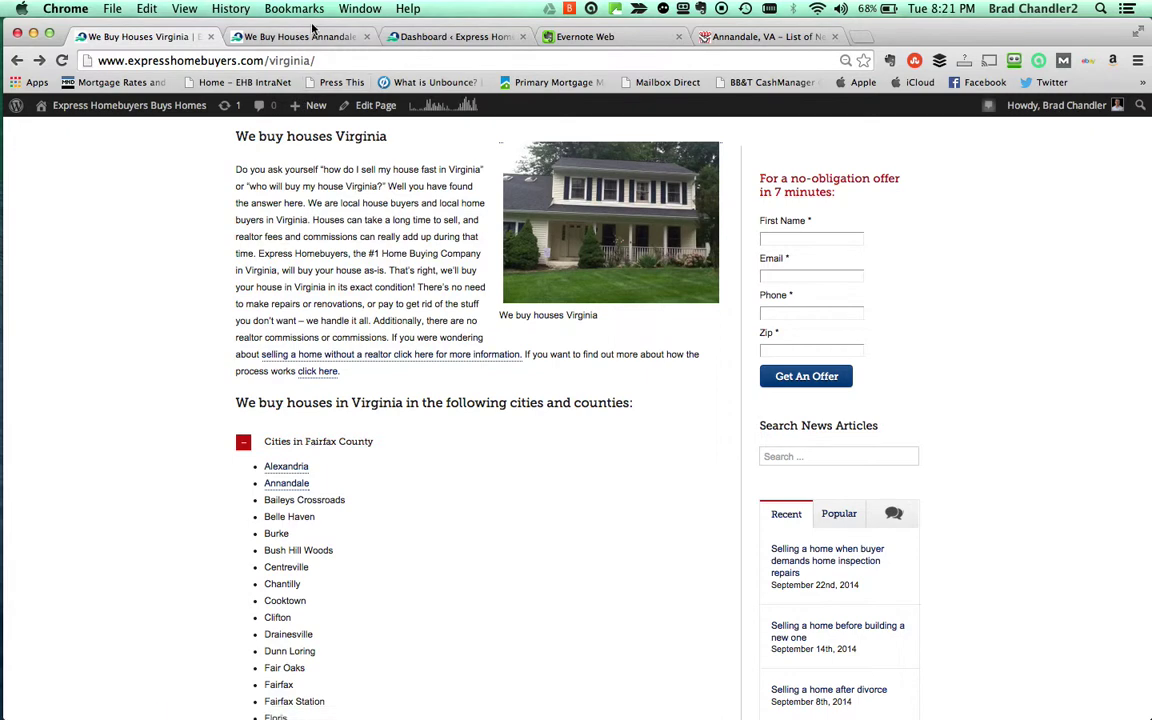
Copy the existing "We buy houses Annandale" page to a new draft
{"action": "left_click", "coordinate": [317, 37]}
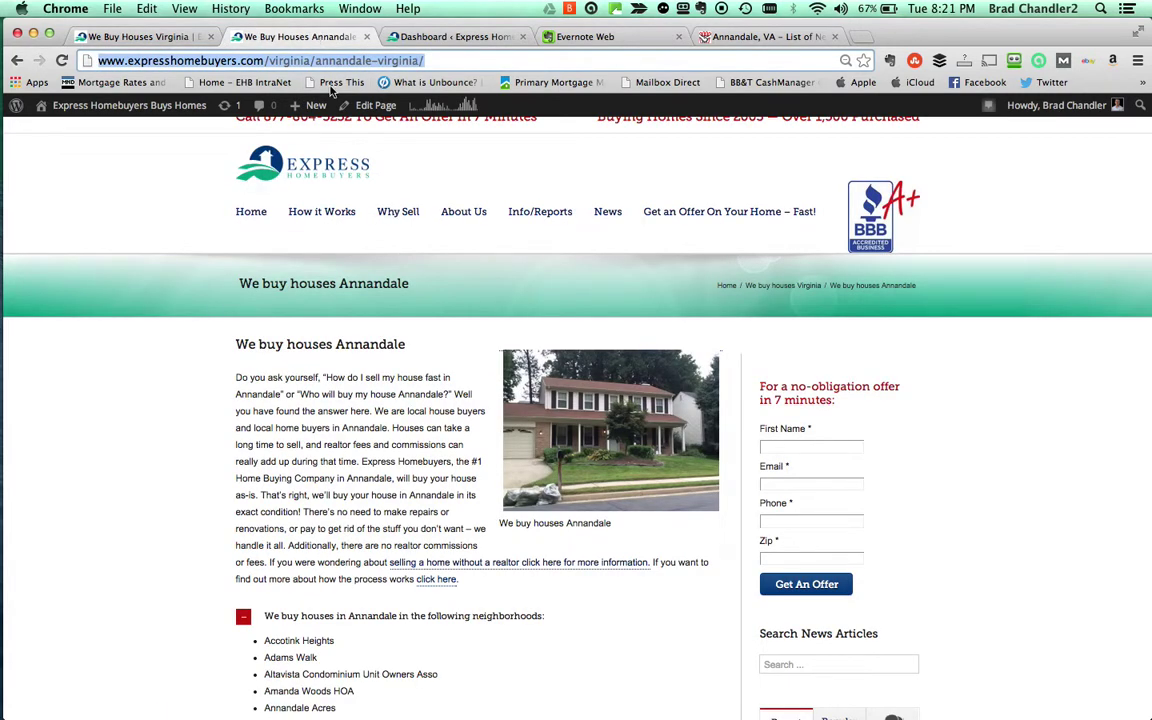
{"action": "mouse_move", "coordinate": [369, 113]}
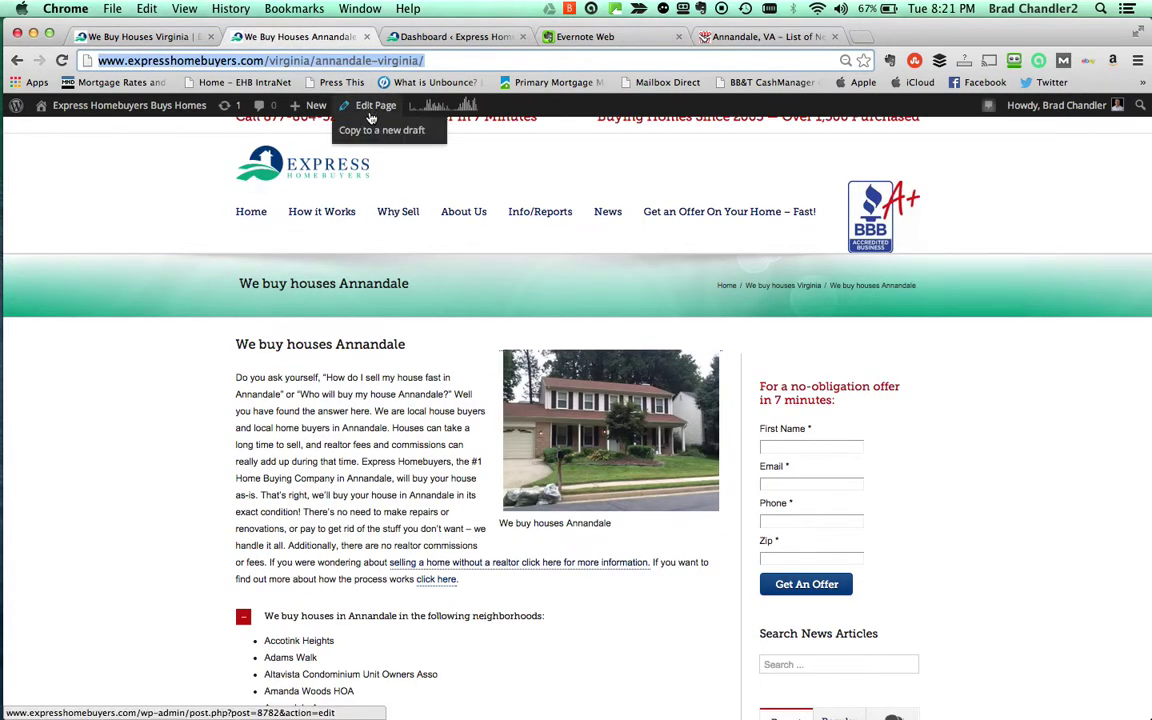
{"action": "left_click", "coordinate": [377, 133]}
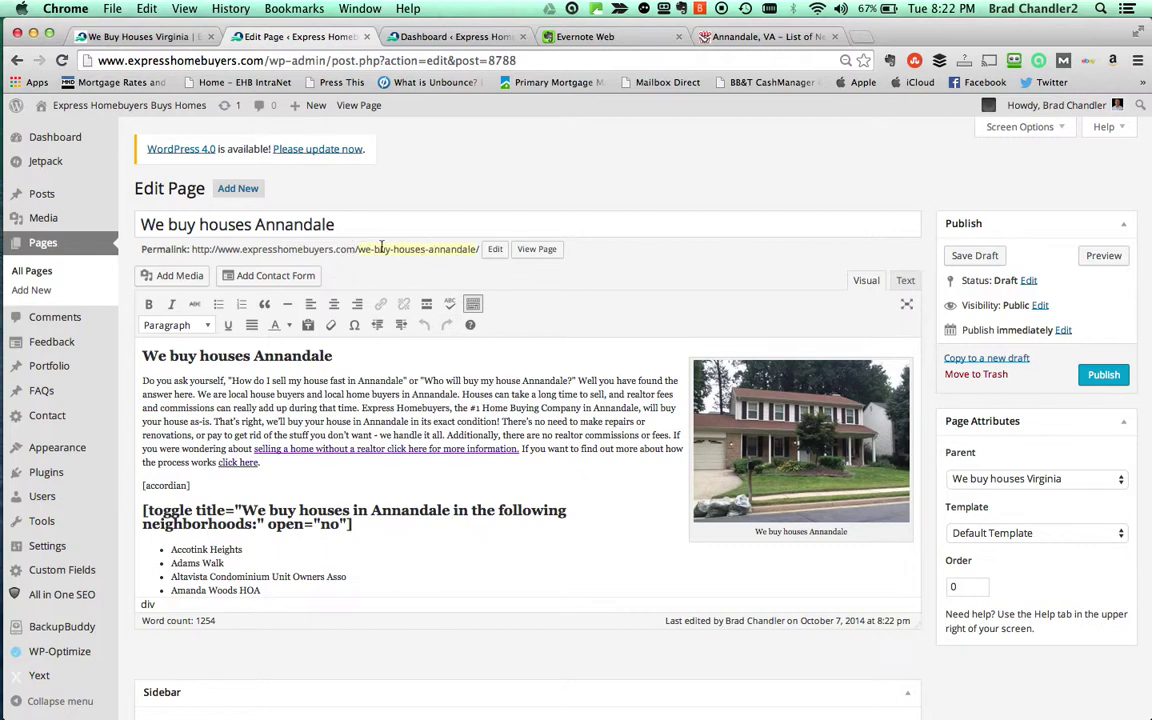
Change the draft's permalink slug to annandale-virginia
{"action": "left_click", "coordinate": [496, 250]}
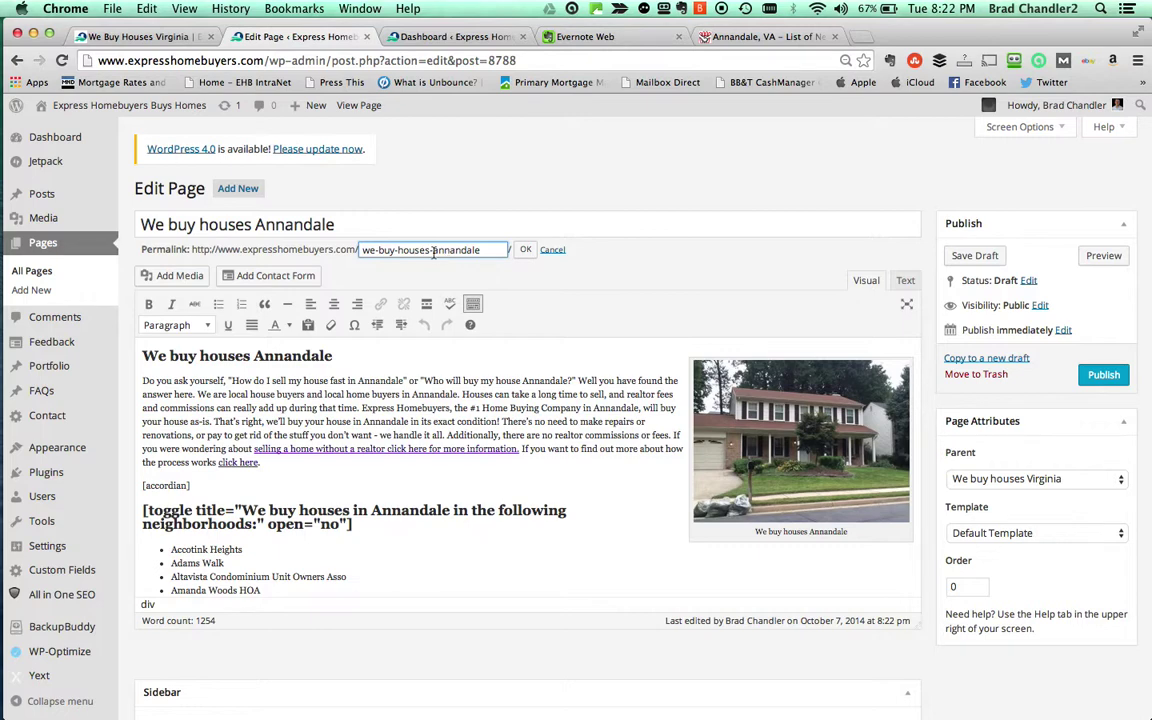
{"action": "left_click_drag", "start_coordinate": [433, 252], "coordinate": [323, 247]}
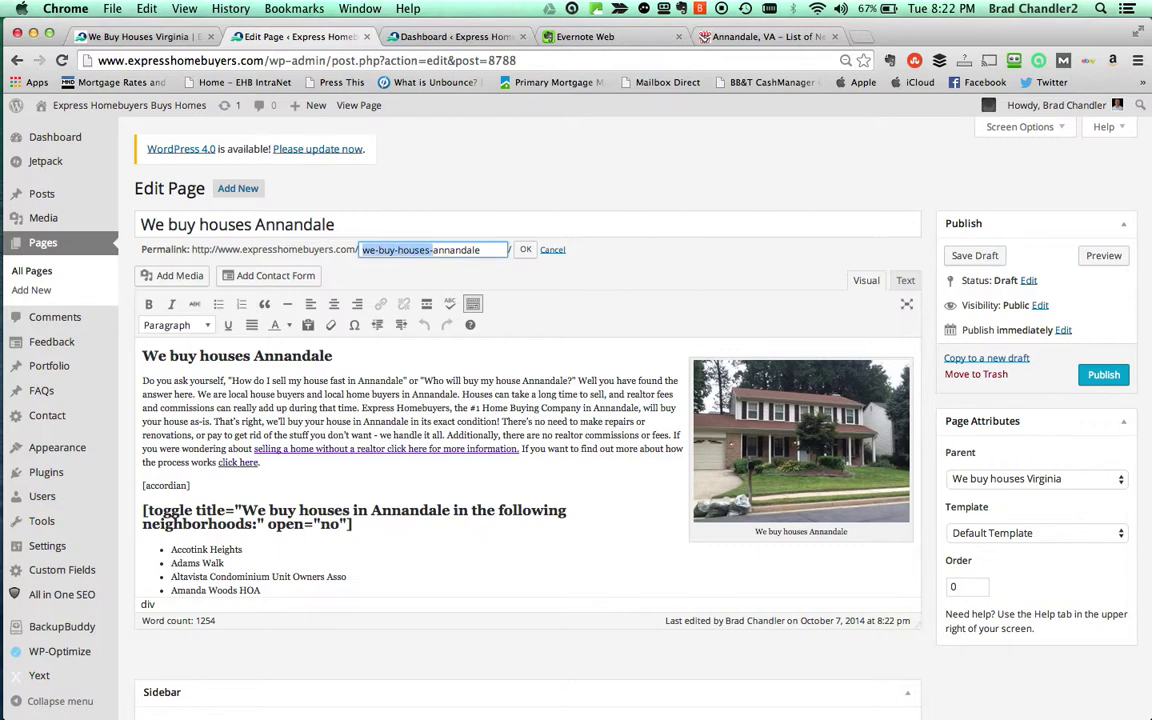
{"action": "key", "text": "BackSpace"}
{"action": "key", "text": "Right"}
{"action": "key", "text": "Right"}
{"action": "key", "text": "Right"}
{"action": "key", "text": "Right"}
{"action": "key", "text": "Right"}
{"action": "key", "text": "Right"}
{"action": "key", "text": "Right"}
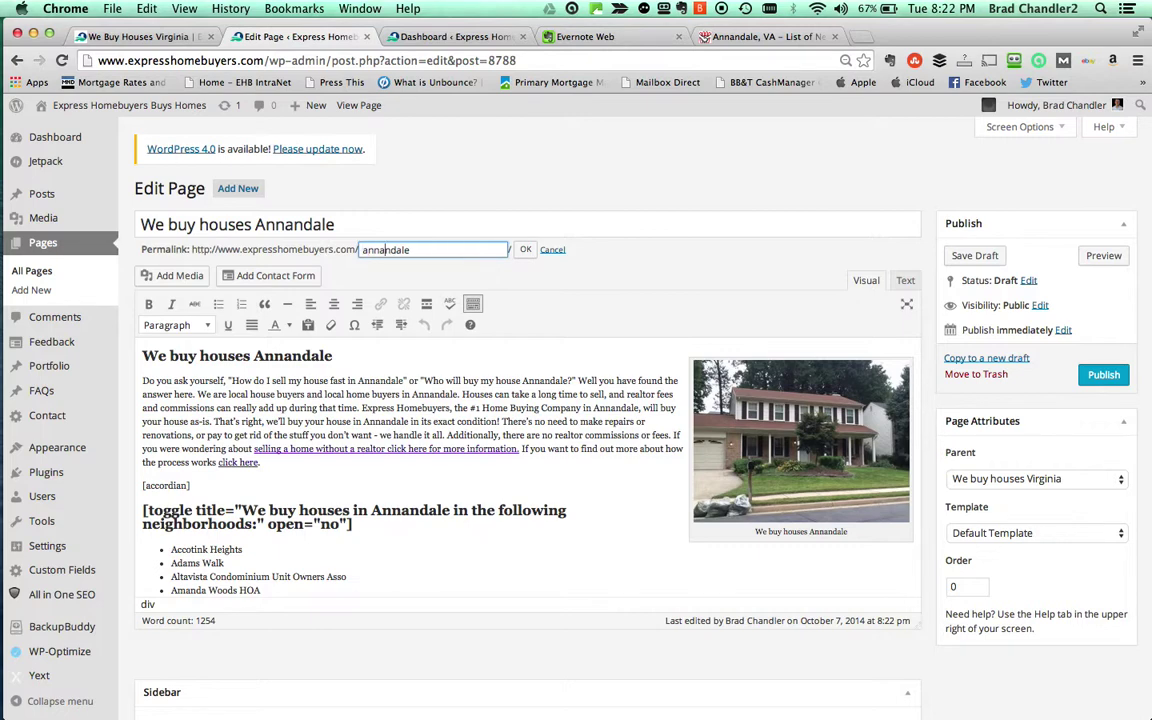
{"action": "type", "text": "-virginia"}
{"action": "left_click", "coordinate": [526, 250]}
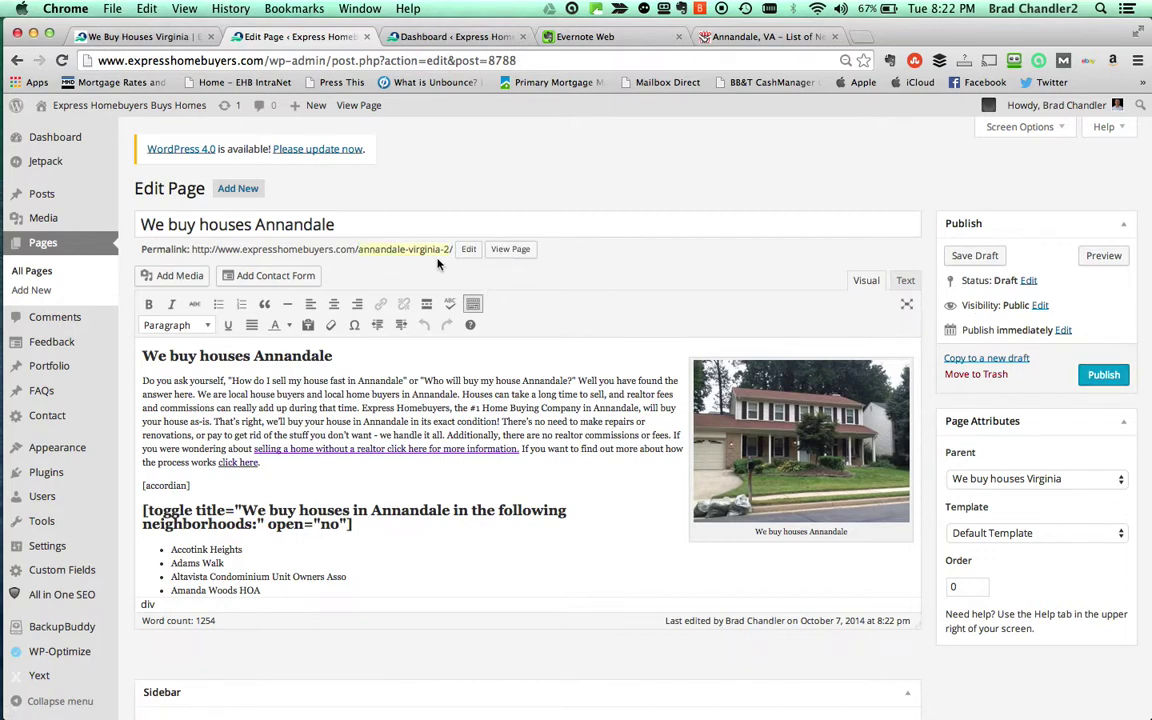
Set the draft's permalink slug to burke-virginia
{"action": "left_click", "coordinate": [443, 252]}
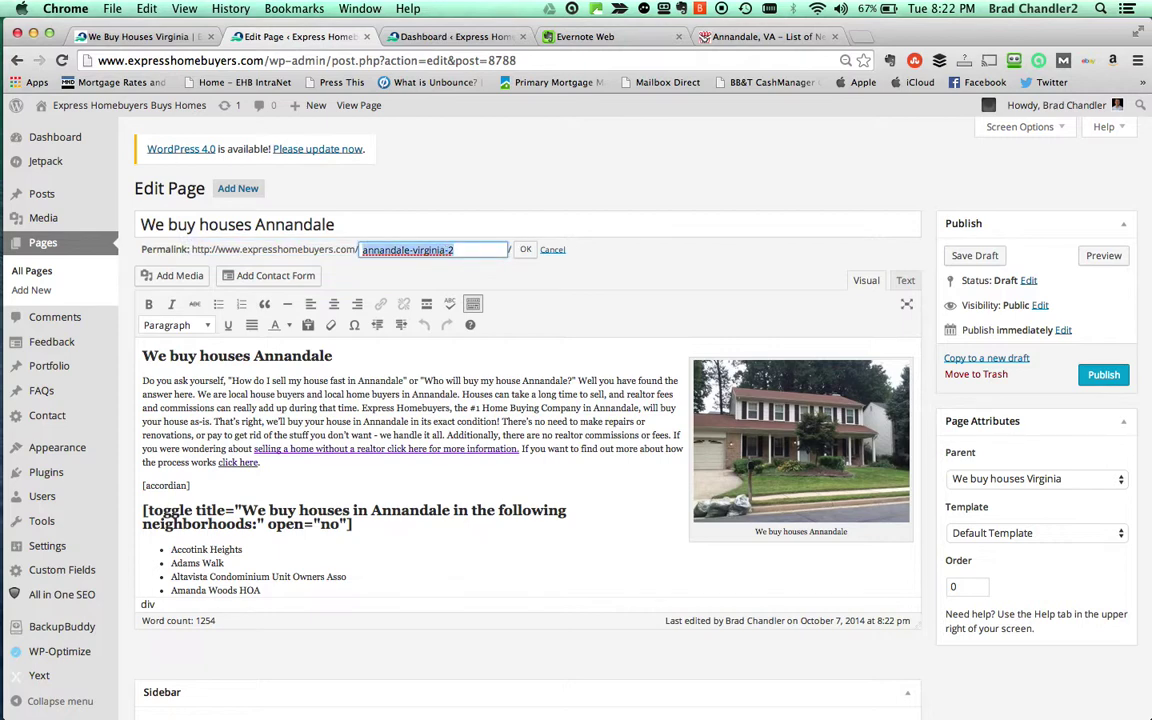
{"action": "type", "text": "burke-virginia"}
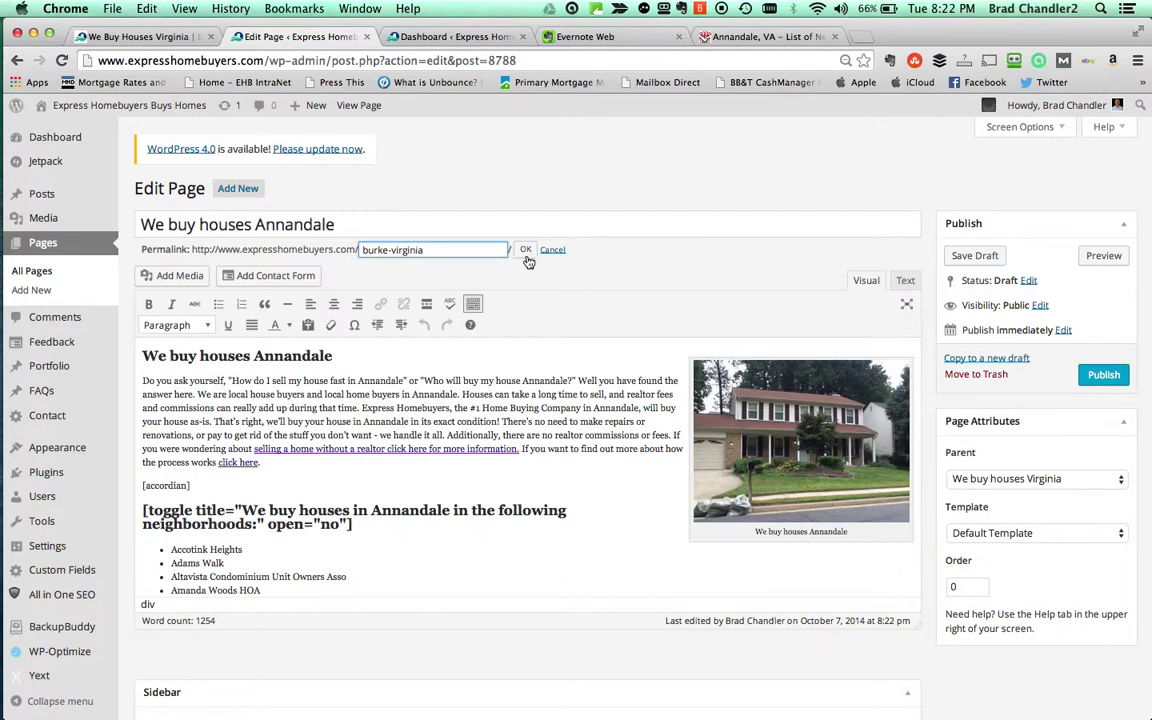
{"action": "left_click", "coordinate": [525, 250]}
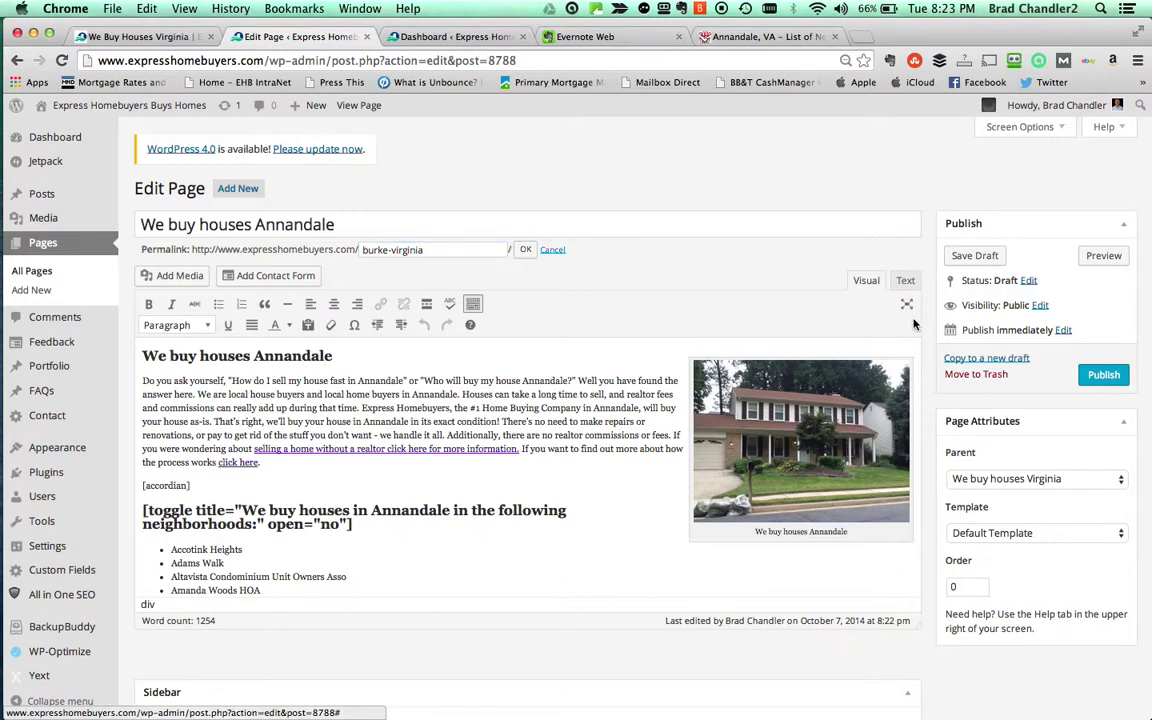
Choose "We buy houses Virginia" as the page's parent and publish the page
{"action": "left_click", "coordinate": [1120, 479]}
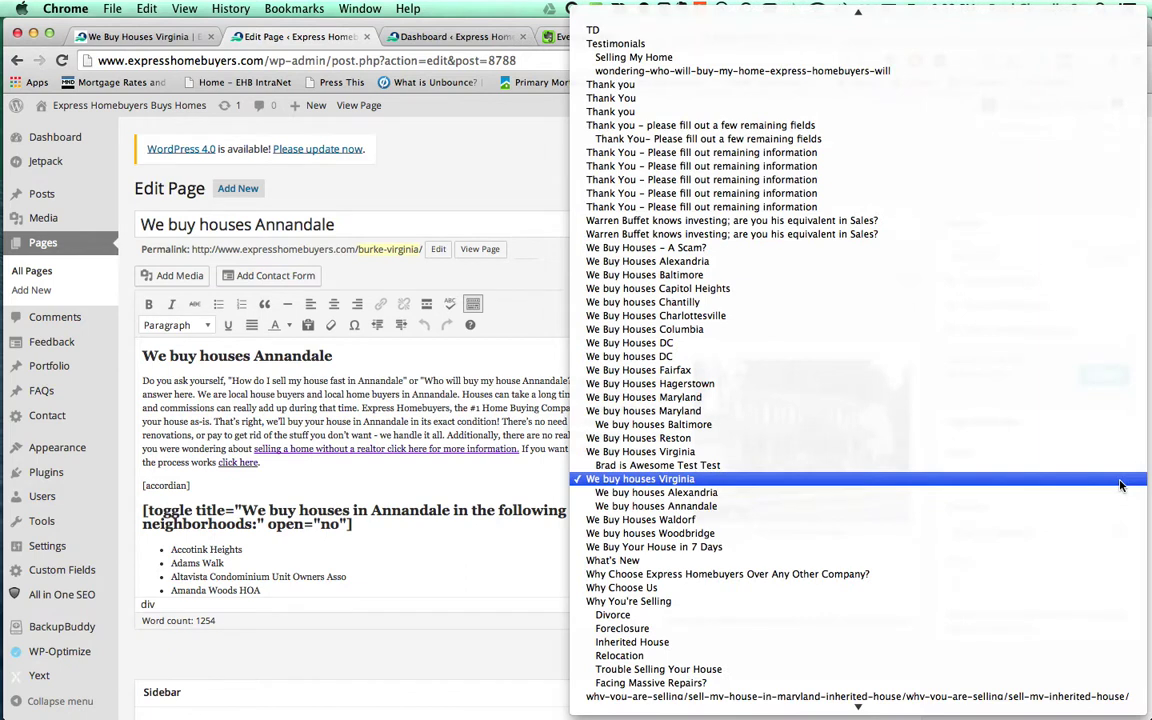
{"action": "left_click", "coordinate": [741, 479]}
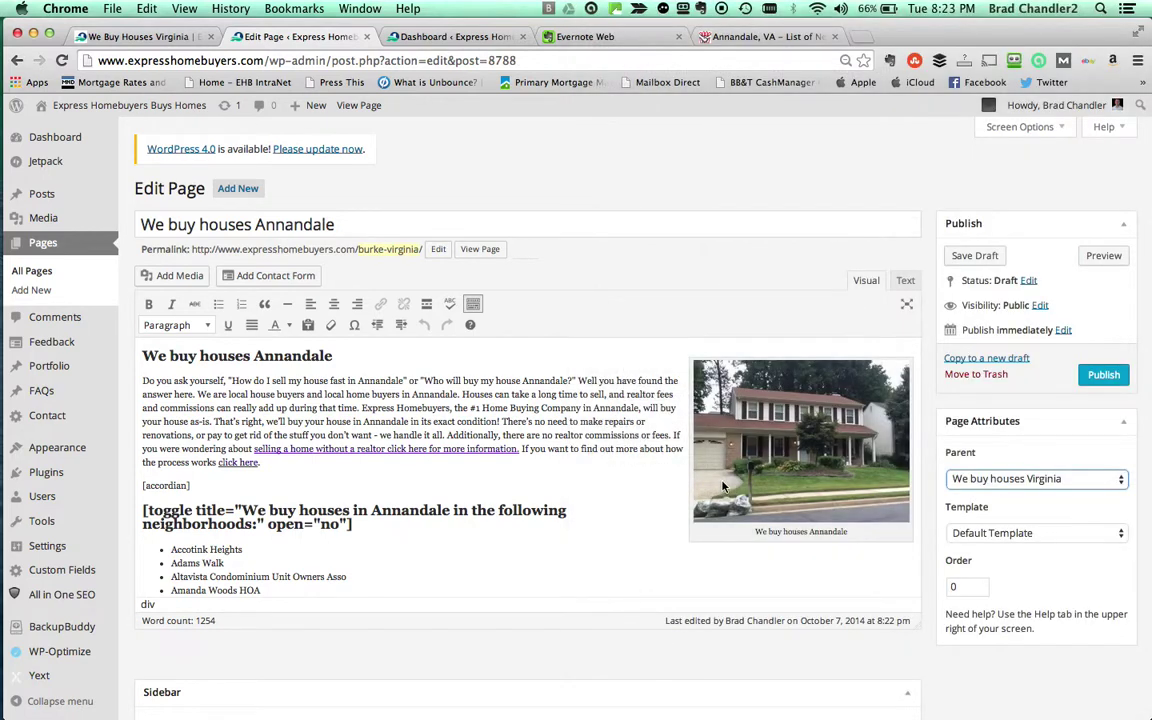
{"action": "left_click", "coordinate": [1104, 375]}
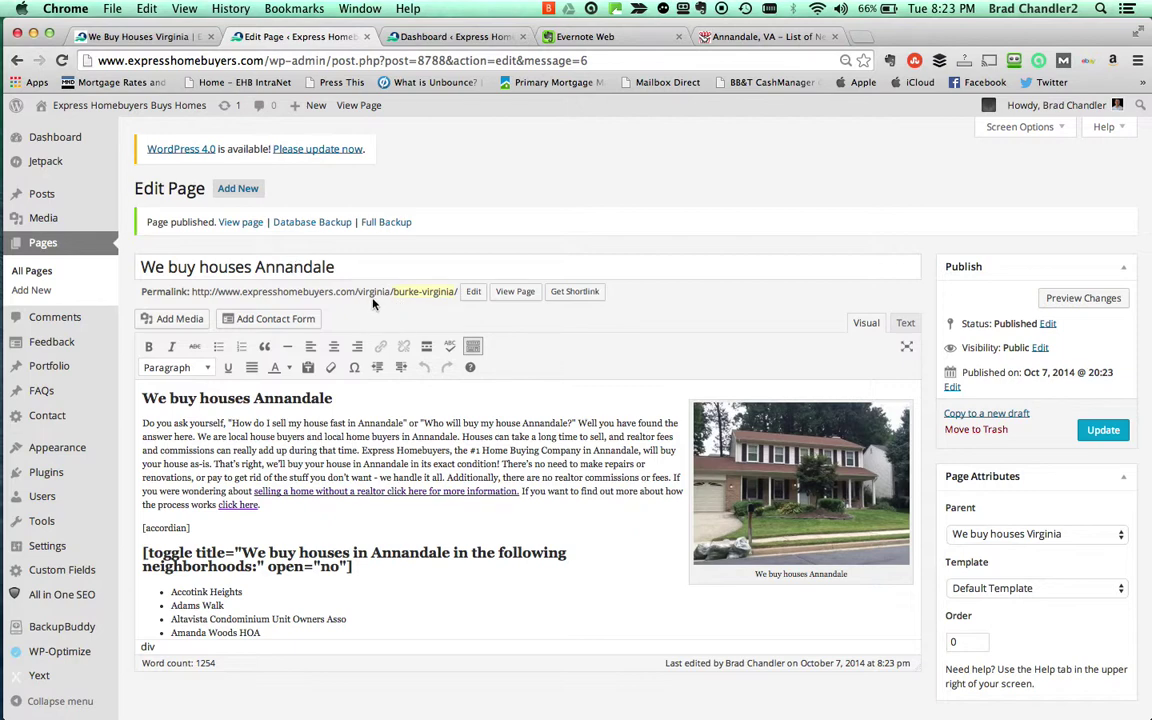
Change the page title to "We buy houses Burke" and copy the word Burke from it
{"action": "double_click", "coordinate": [306, 267]}
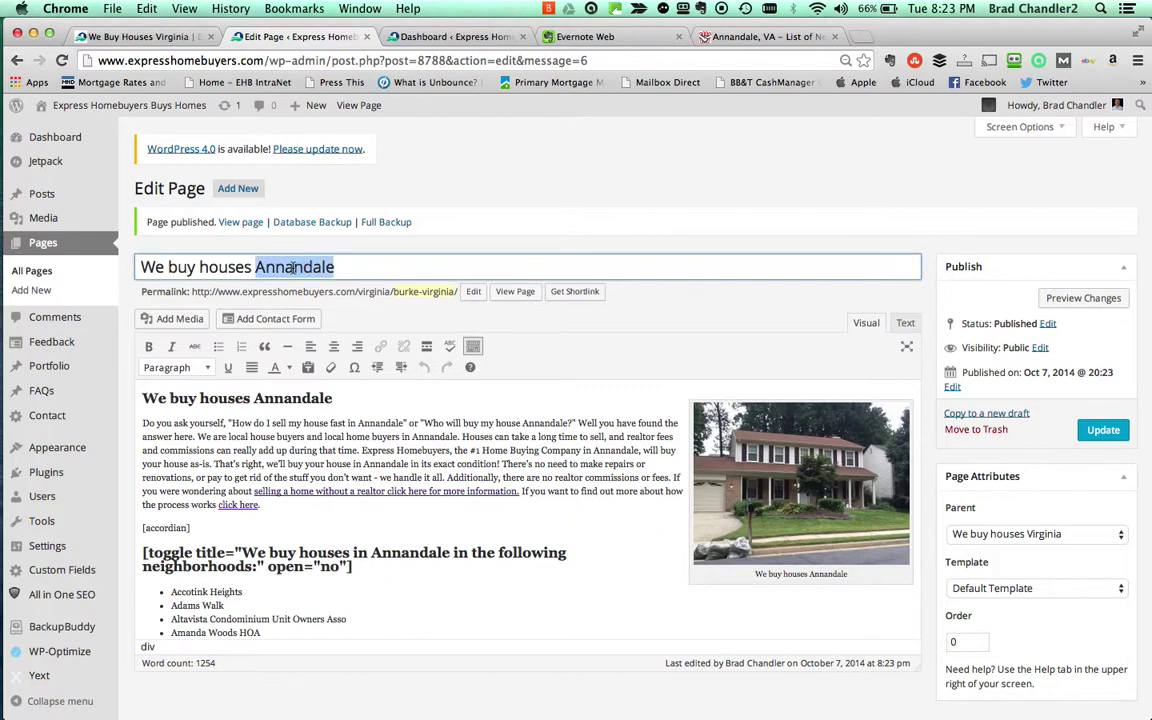
{"action": "type", "text": "Burke"}
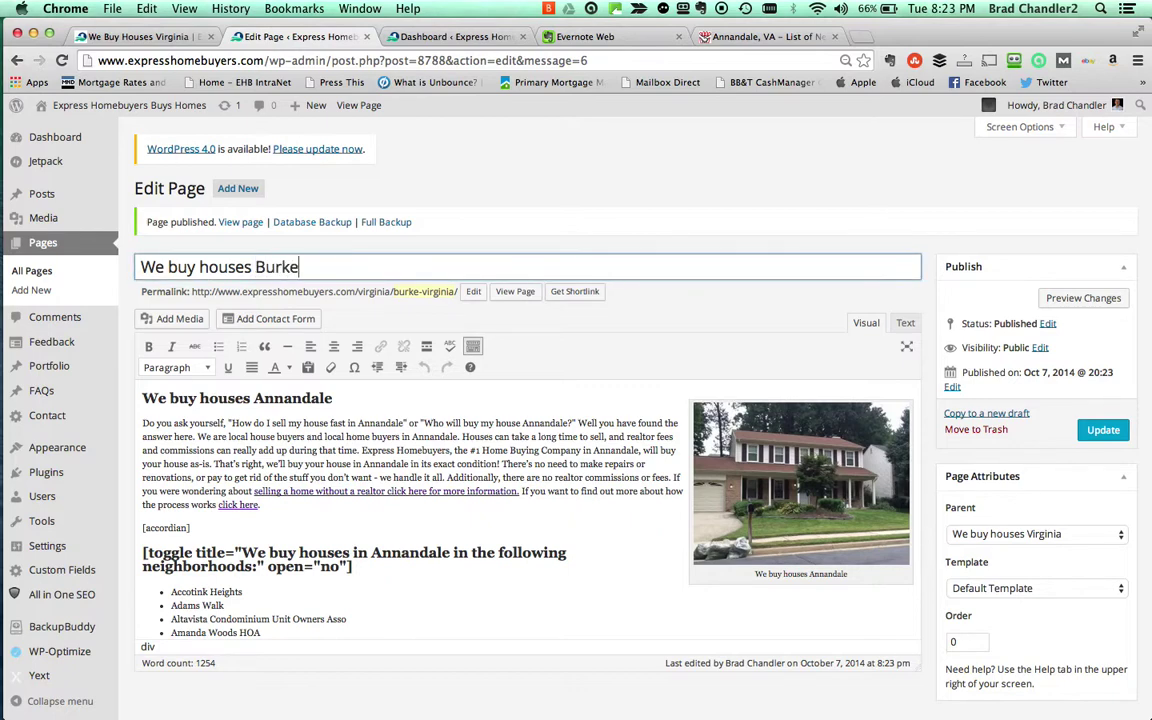
{"action": "key", "text": "shift+Left"}
{"action": "key", "text": "shift+Left"}
{"action": "key", "text": "shift+Left"}
{"action": "key", "text": "shift+Left"}
{"action": "key", "text": "shift+Left"}
{"action": "key", "text": "super+c"}
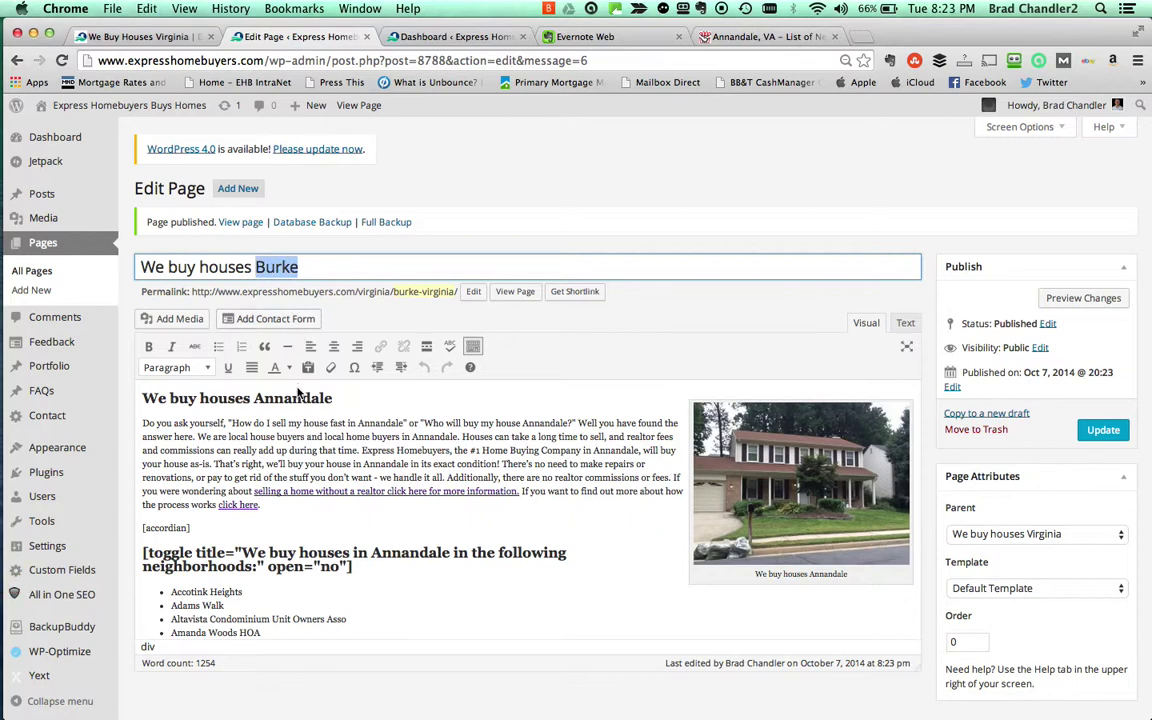
Try to paste Burke over Annandale in the content heading, and undo the paste that replaces the whole heading
{"action": "left_click", "coordinate": [298, 400]}
{"action": "double_click", "coordinate": [298, 400]}
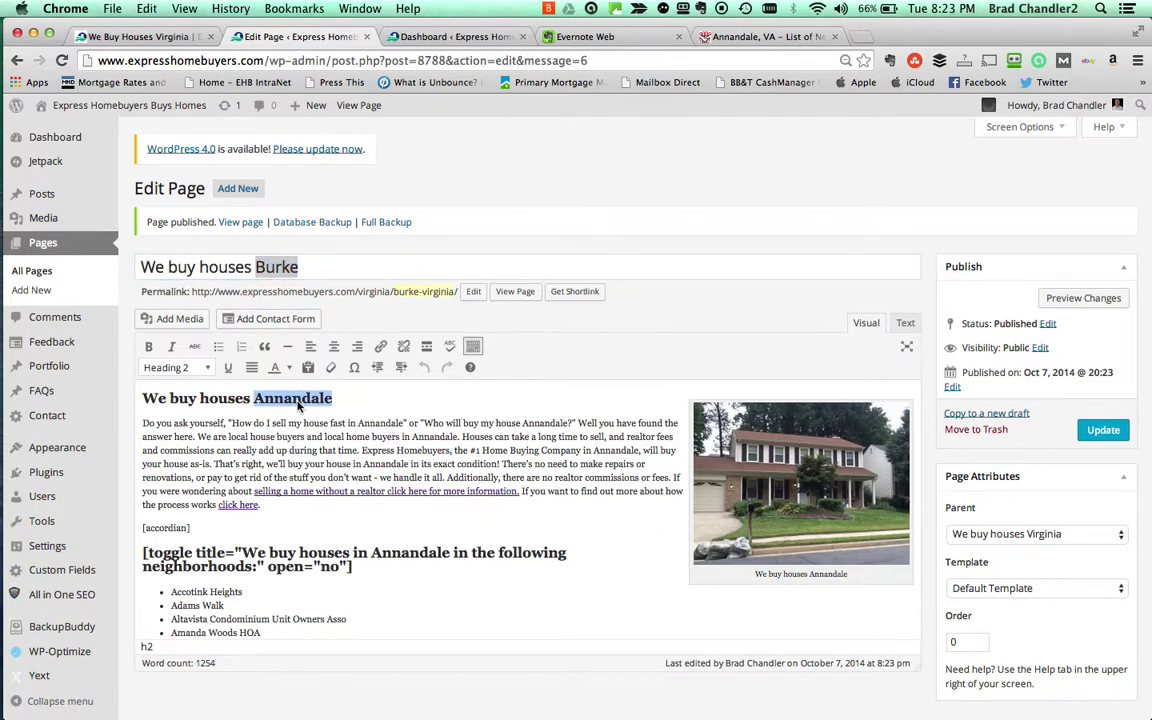
{"action": "key", "text": "super+v"}
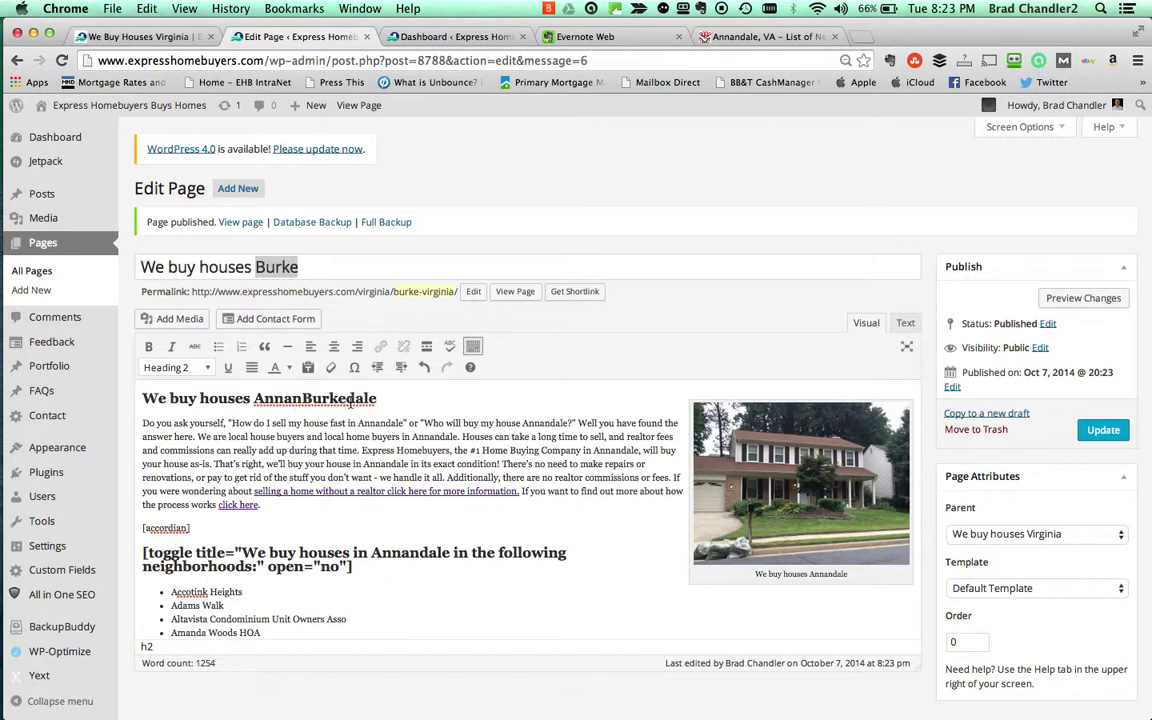
{"action": "triple_click", "coordinate": [350, 400]}
{"action": "key", "text": "super+v"}
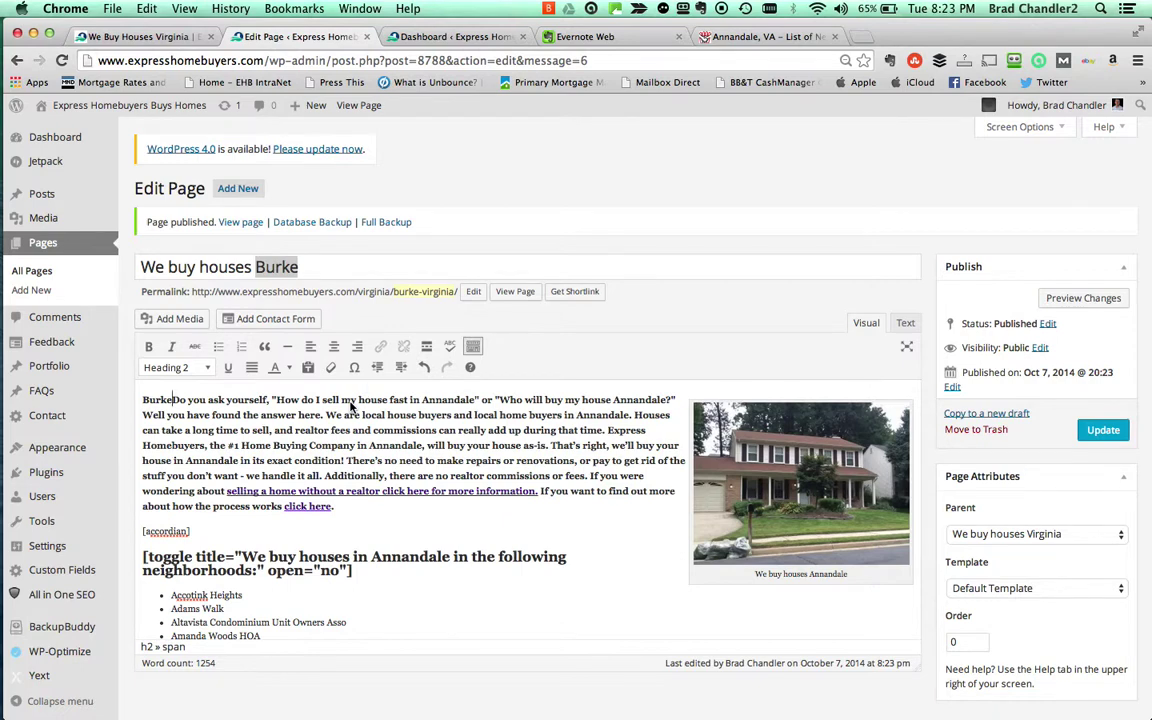
{"action": "left_click", "coordinate": [147, 9]}
{"action": "left_click", "coordinate": [158, 31]}
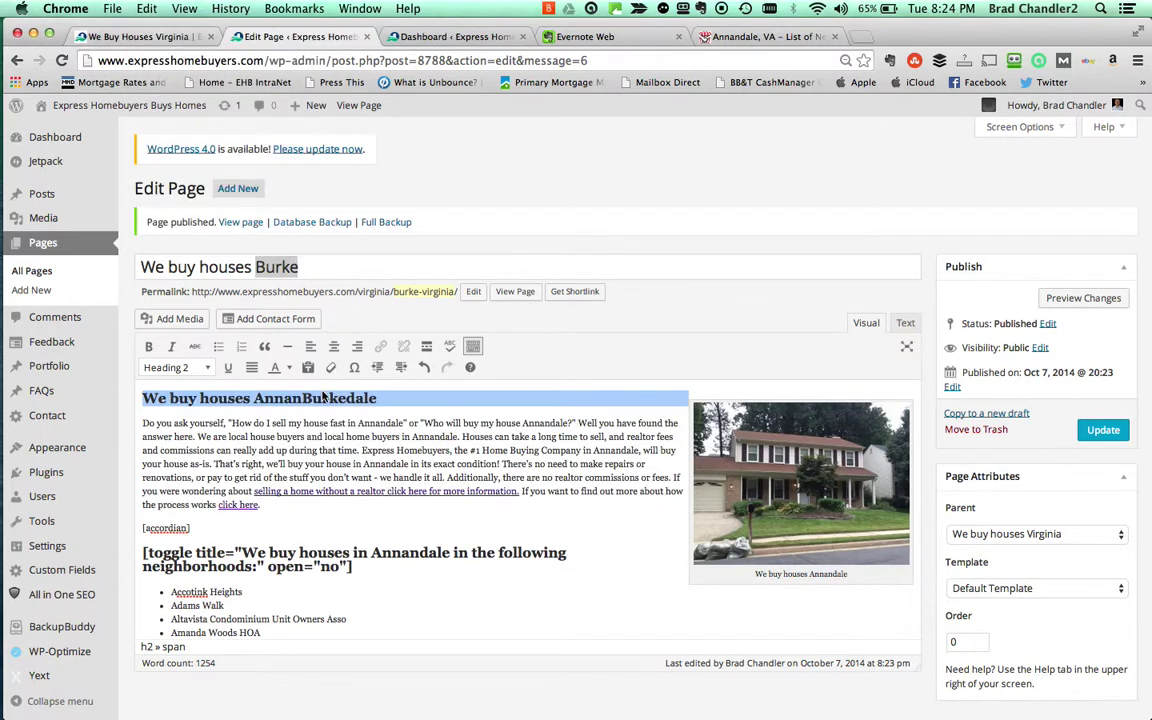
Correct the city name in the content heading so it reads "We buy houses Burke"
{"action": "left_click", "coordinate": [305, 399]}
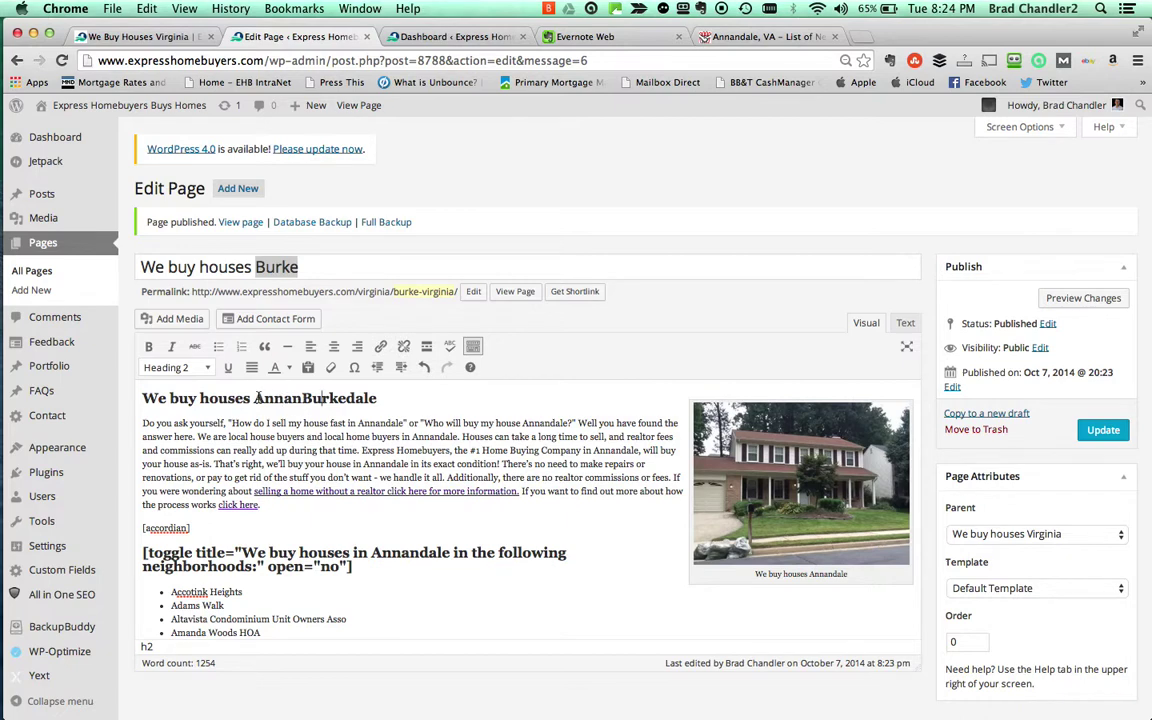
{"action": "left_click_drag", "start_coordinate": [256, 398], "coordinate": [380, 398]}
{"action": "key", "text": "super+v"}
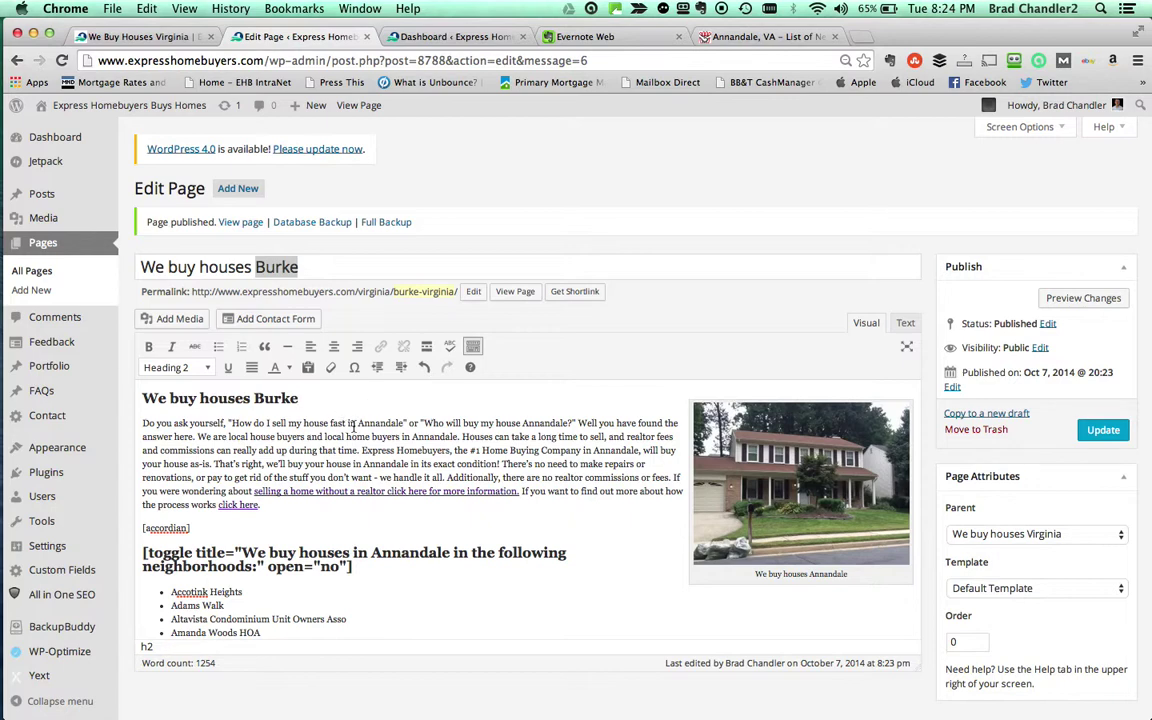
Replace Annandale with Burke in "How do I sell my house fast in Annandale" and copy the new word
{"action": "double_click", "coordinate": [379, 426]}
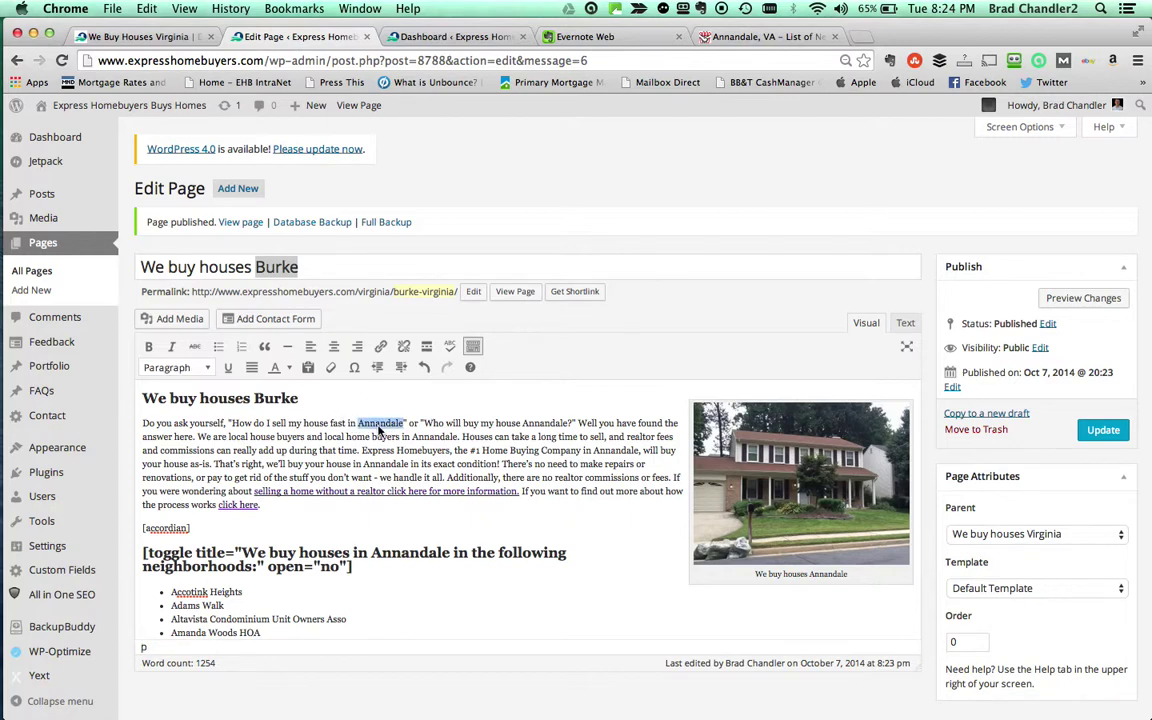
{"action": "key", "text": "super+v"}
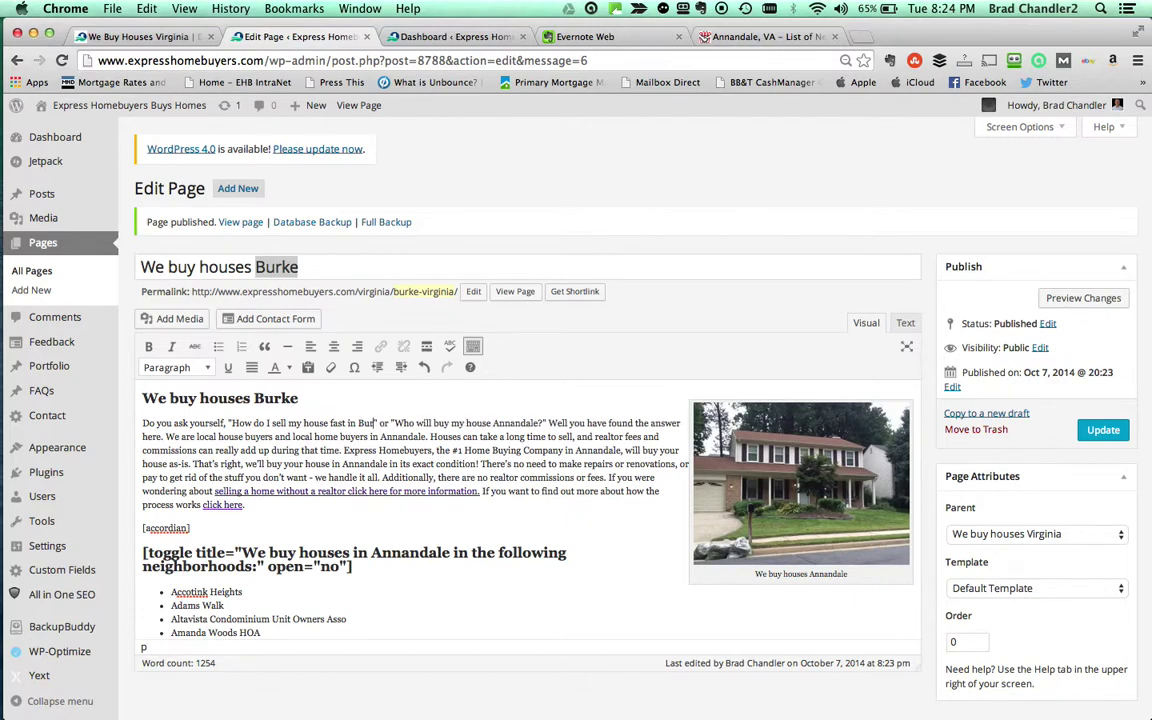
{"action": "key", "text": "shift+Left"}
{"action": "key", "text": "shift+Left"}
{"action": "key", "text": "shift+Left"}
{"action": "key", "text": "super+c"}
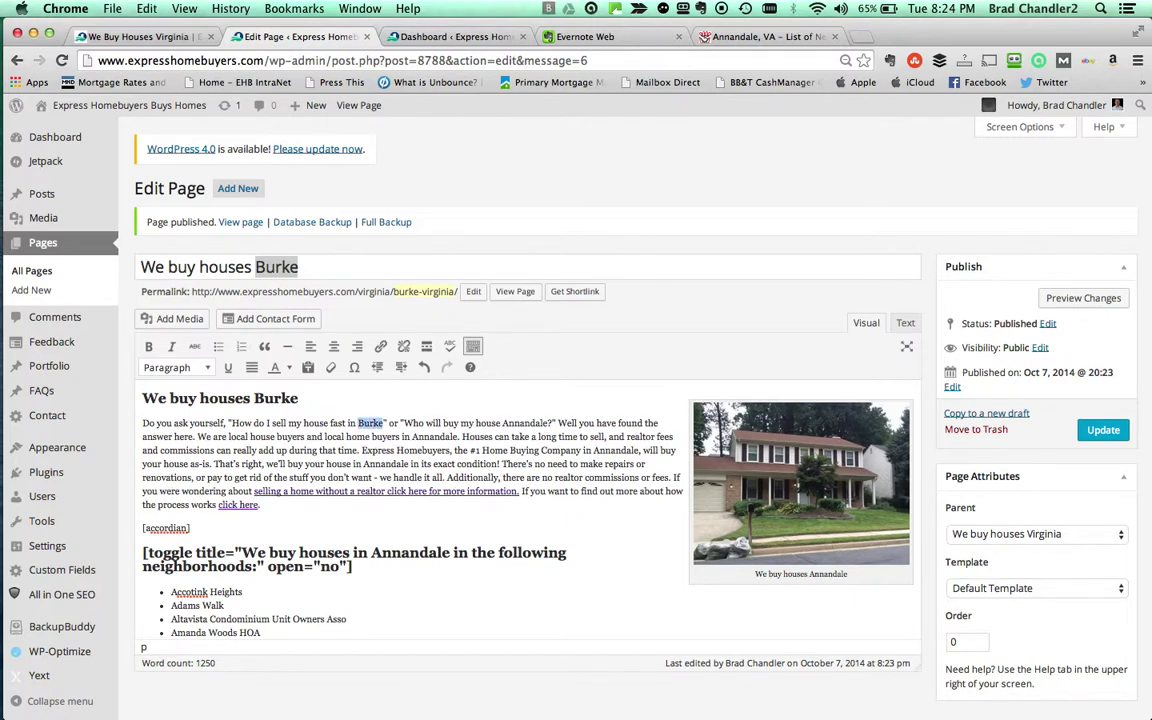
Search the page for annandale and replace each remaining mention in the introductory paragraph with Burke
{"action": "key", "text": "super+f"}
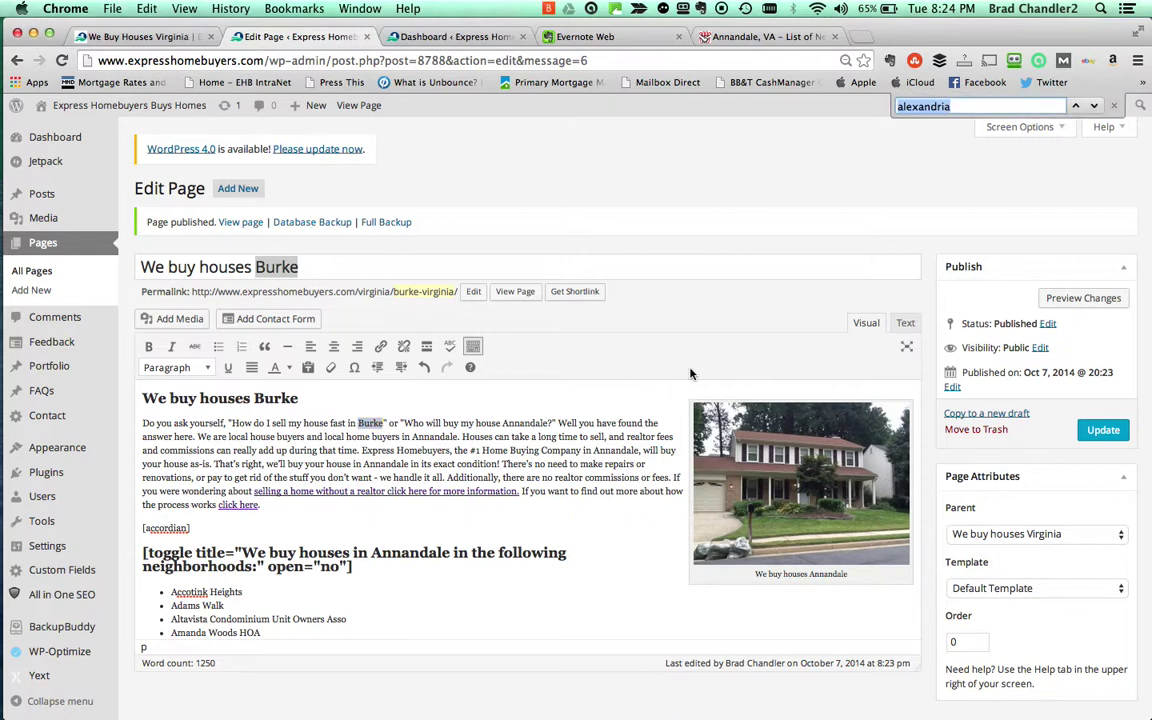
{"action": "type", "text": "annandale"}
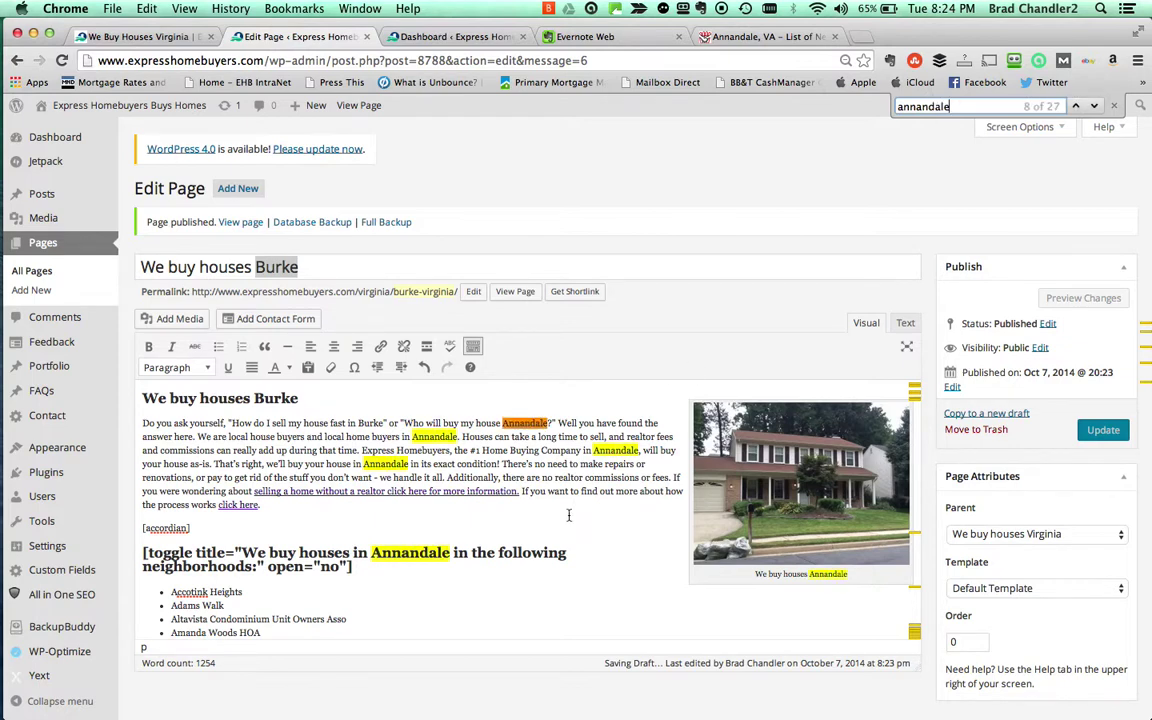
{"action": "double_click", "coordinate": [532, 426]}
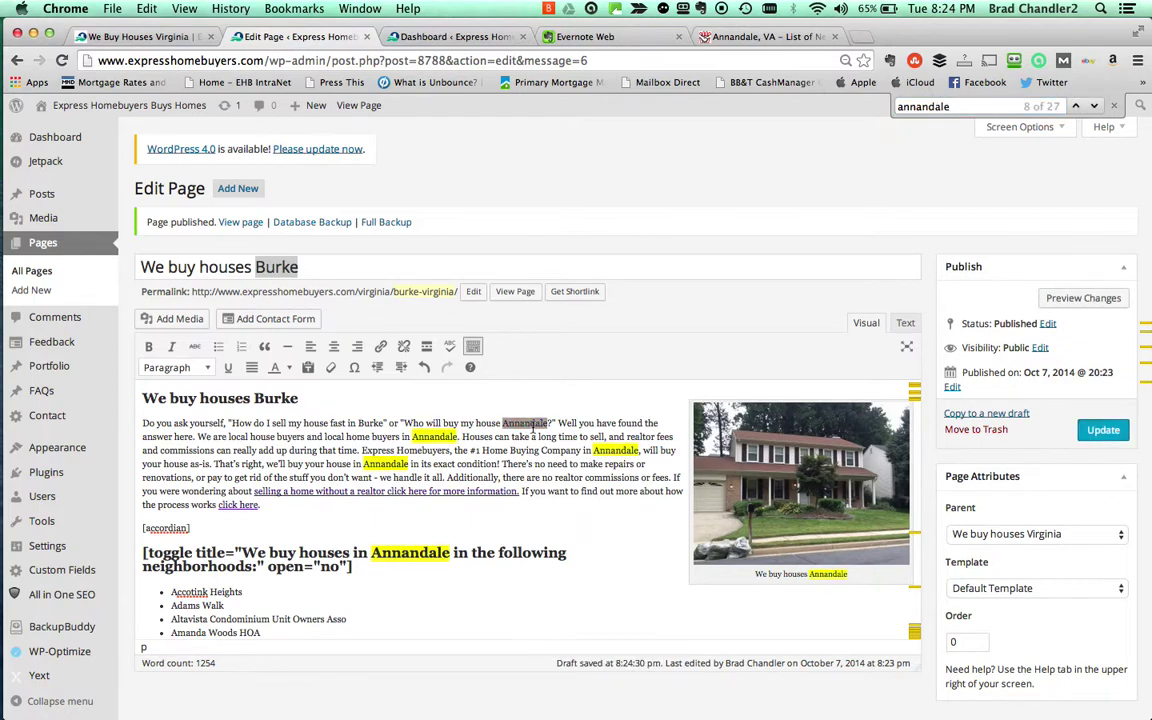
{"action": "type", "text": "Burke"}
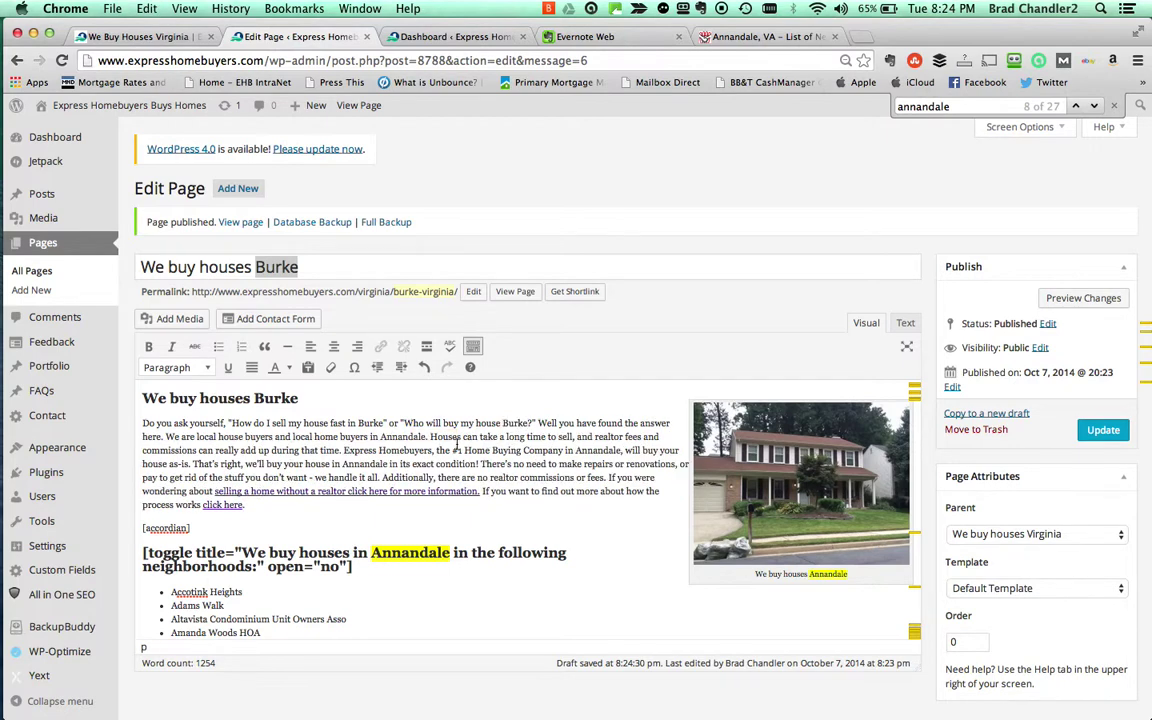
{"action": "double_click", "coordinate": [401, 438]}
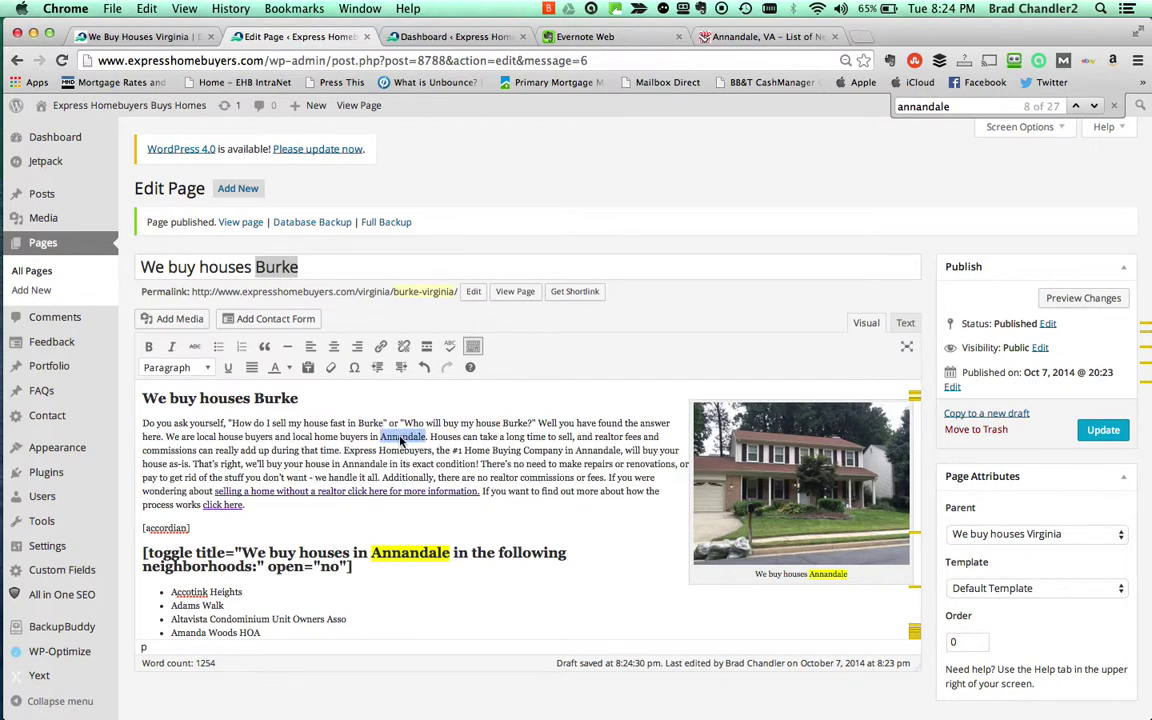
{"action": "type", "text": "Burke"}
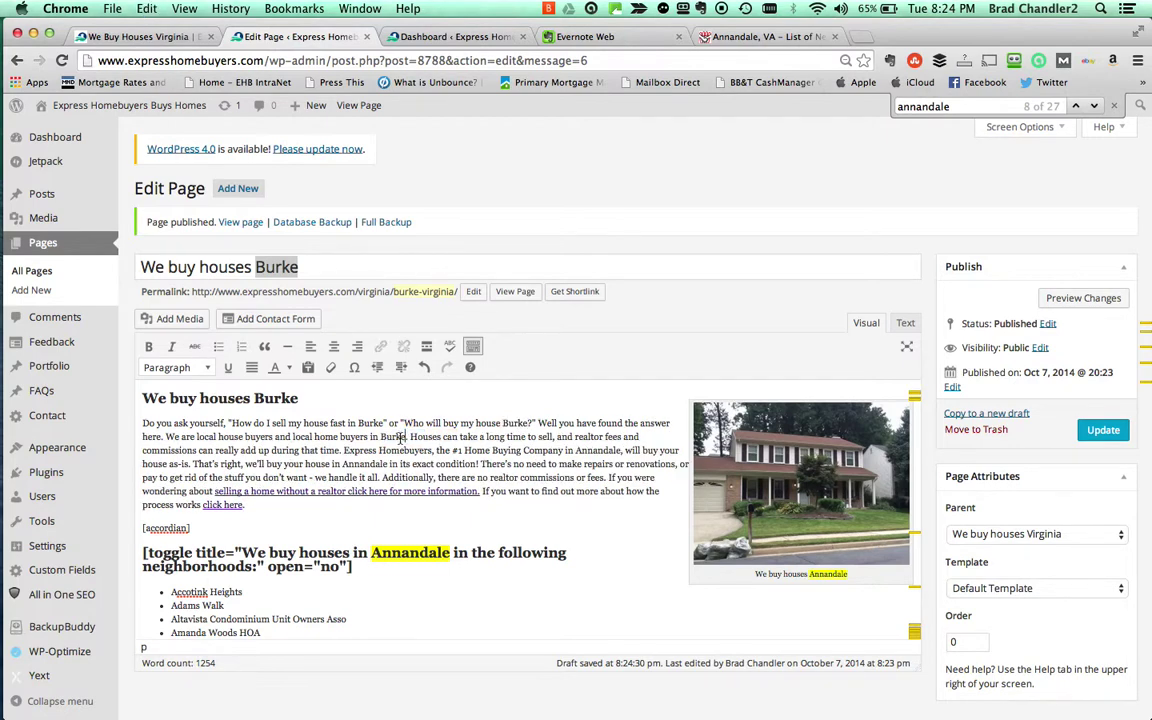
{"action": "double_click", "coordinate": [369, 466]}
{"action": "key", "text": "super+v"}
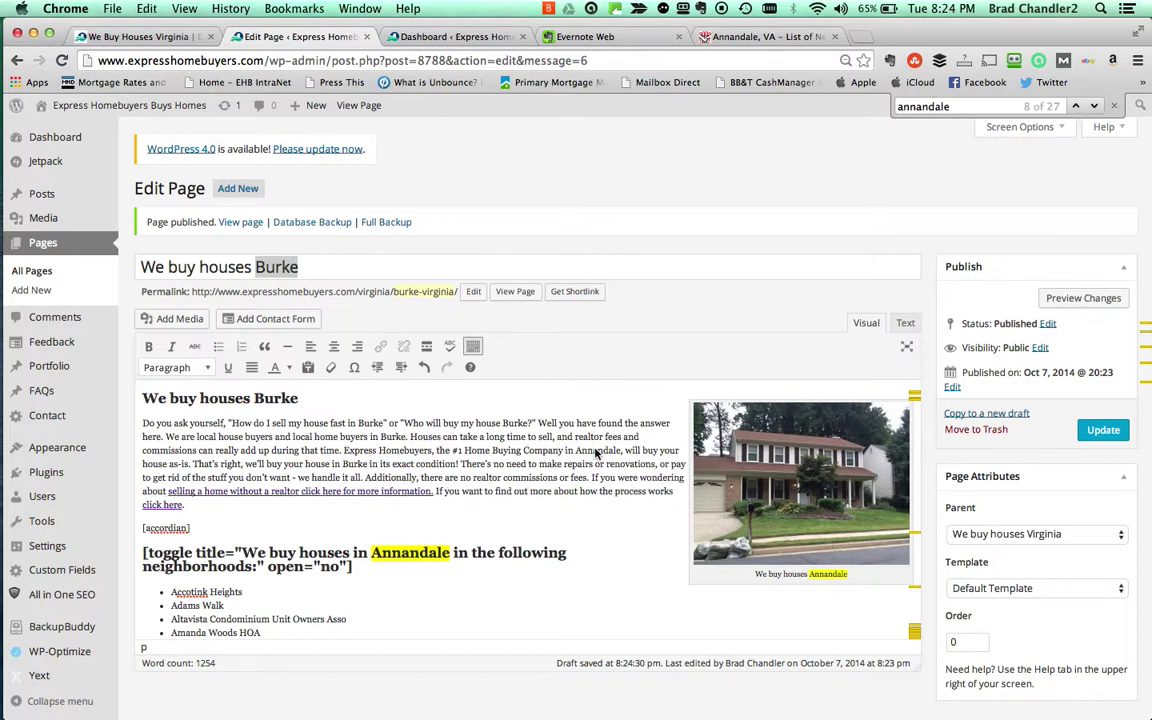
{"action": "double_click", "coordinate": [597, 451]}
{"action": "key", "text": "super+v"}
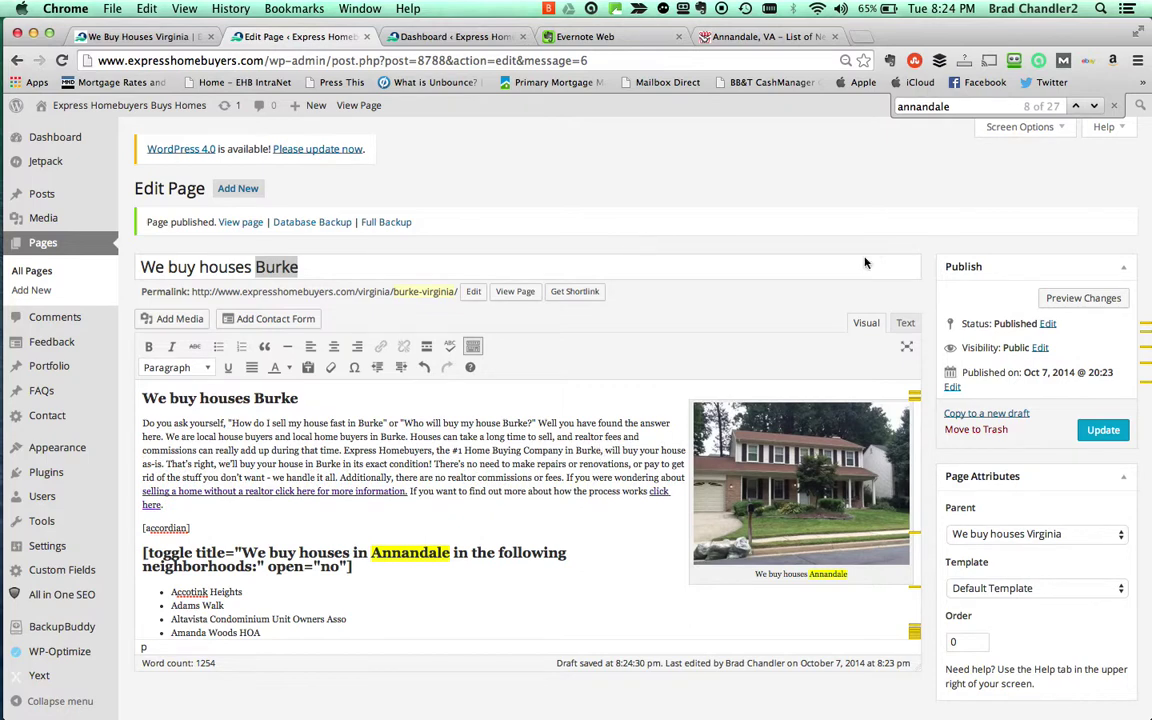
Rerun the page search for annandale to locate the mentions still left in the content
{"action": "left_click", "coordinate": [954, 106]}
{"action": "key", "text": "BackSpace"}
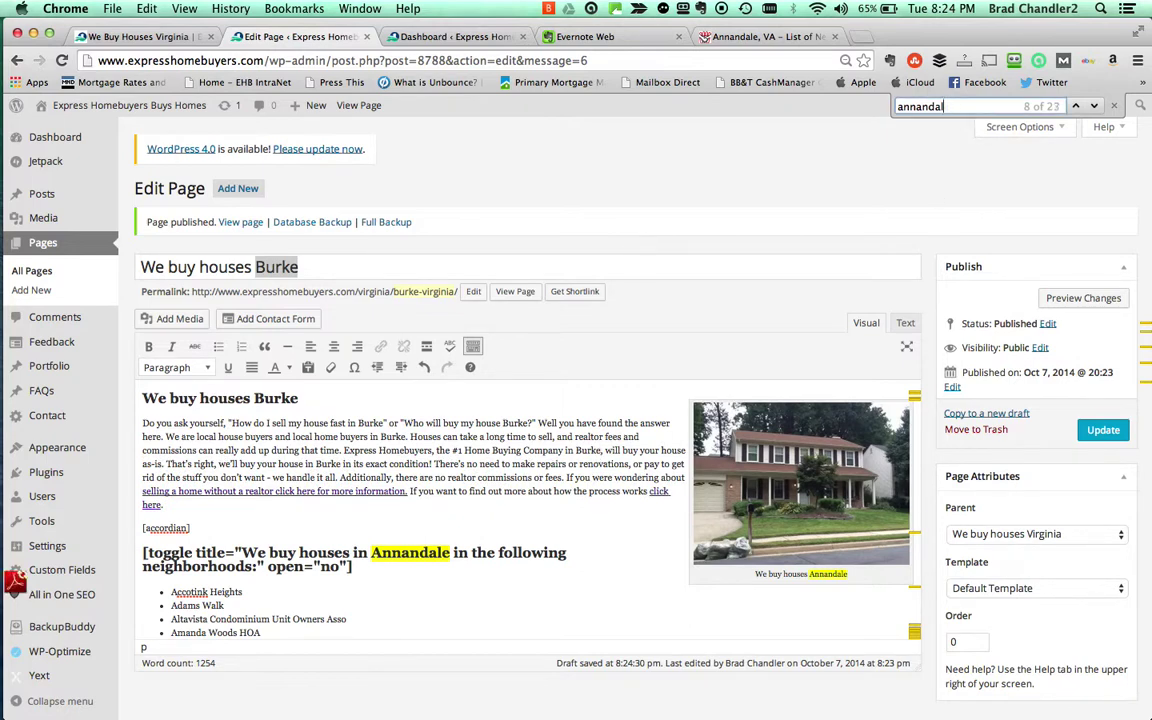
{"action": "type", "text": "e"}
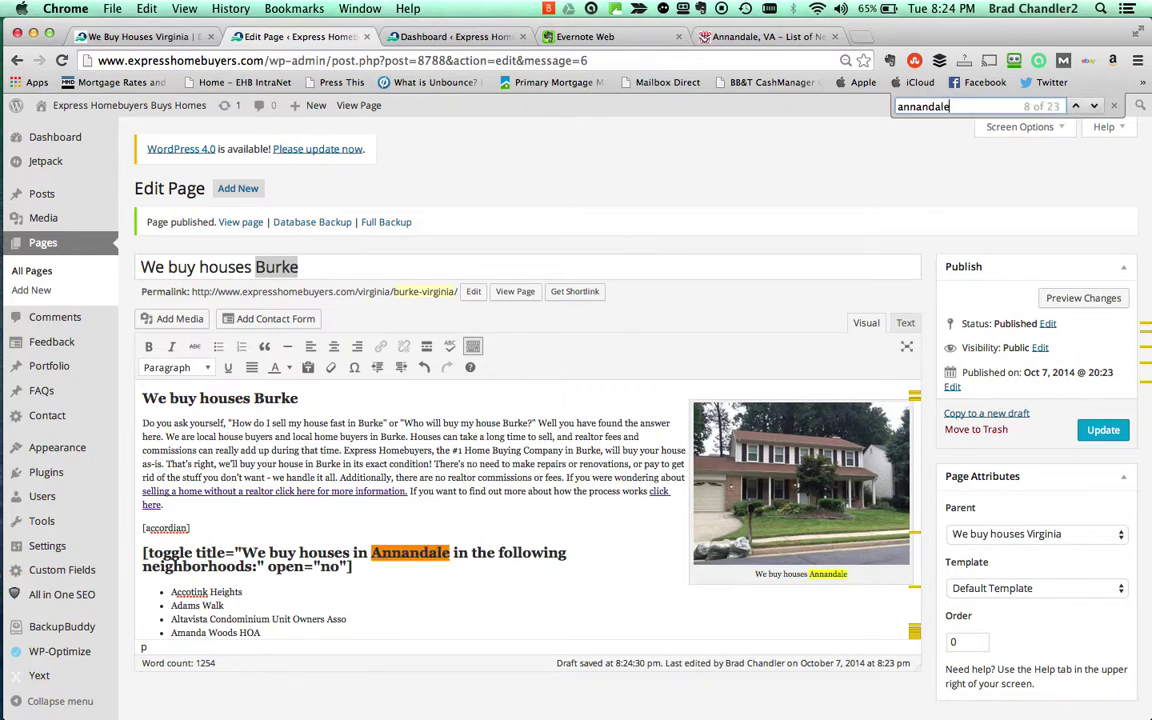
Replace Annandale with Burke in the toggle title above the neighborhood list
{"action": "key", "text": "alt+shift+2"}
{"action": "double_click", "coordinate": [408, 556]}
{"action": "key", "text": "ctrl+v"}
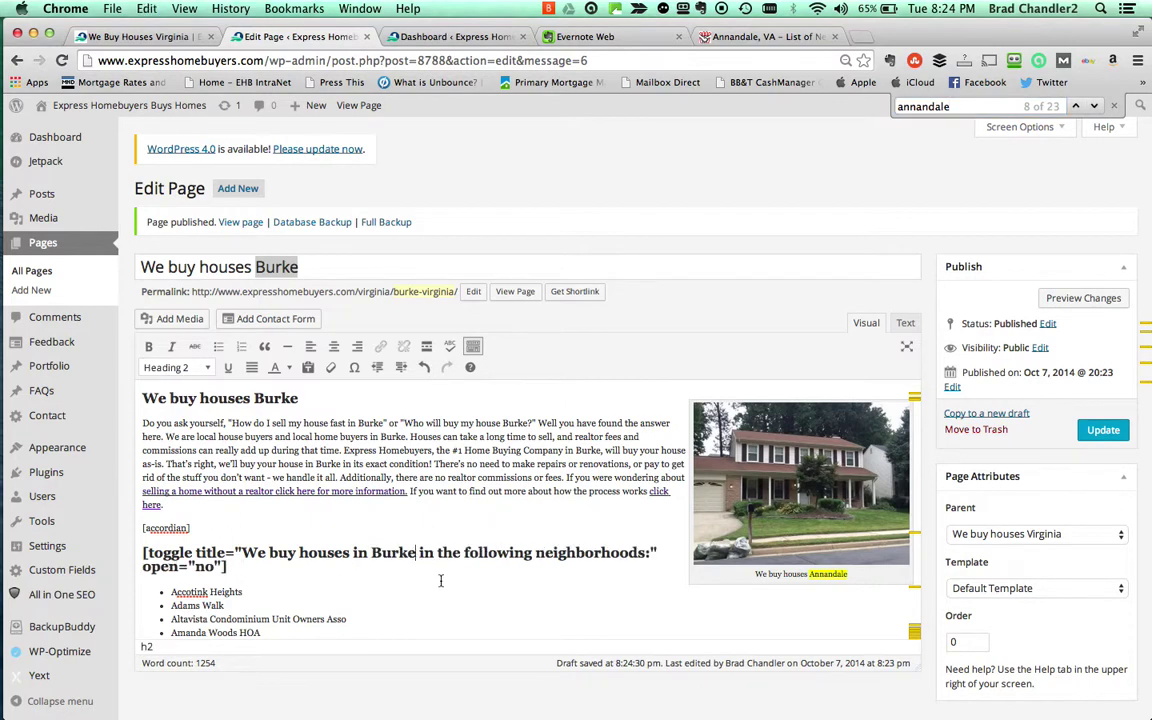
{"action": "scroll", "coordinate": [449, 584], "scroll_direction": "down", "scroll_amount": 10}
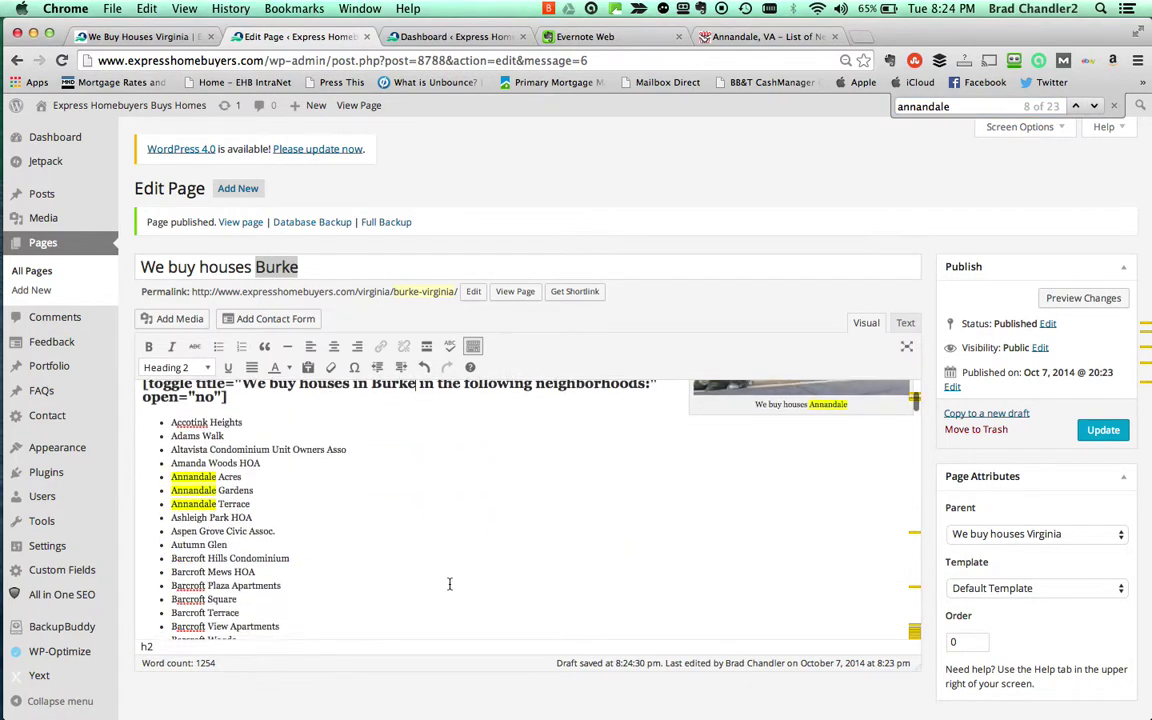
{"action": "scroll", "coordinate": [449, 584], "scroll_direction": "up", "scroll_amount": 7}
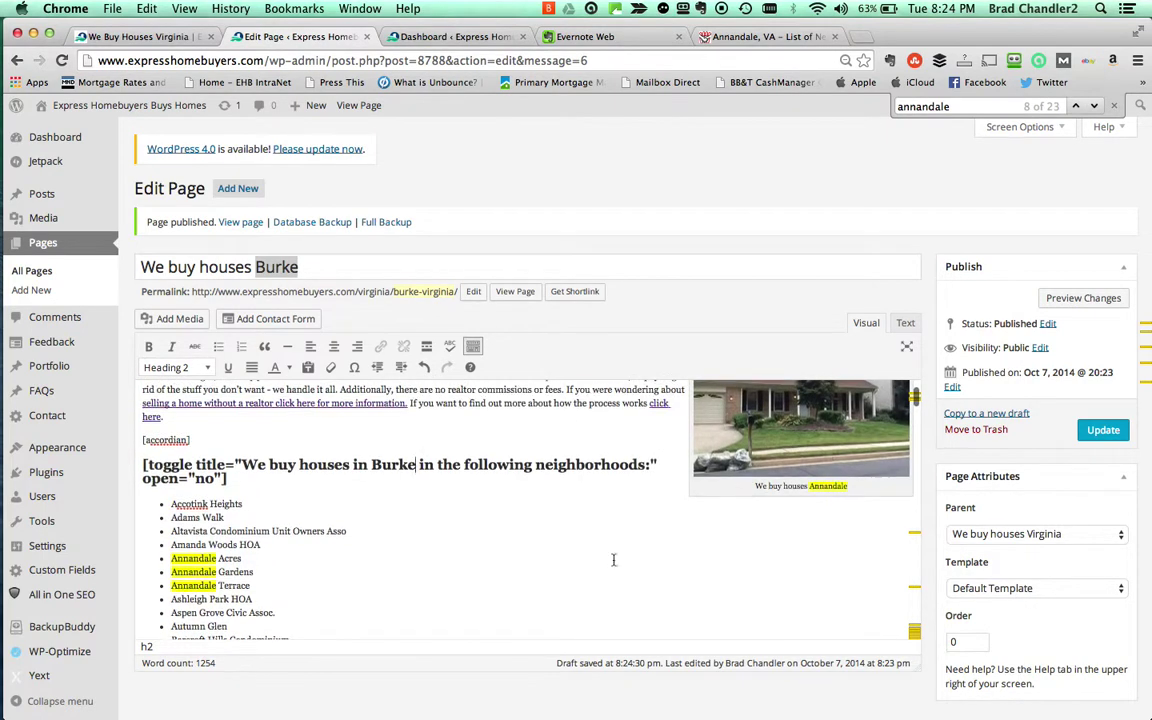
{"action": "scroll", "coordinate": [540, 558], "scroll_direction": "up", "scroll_amount": 3}
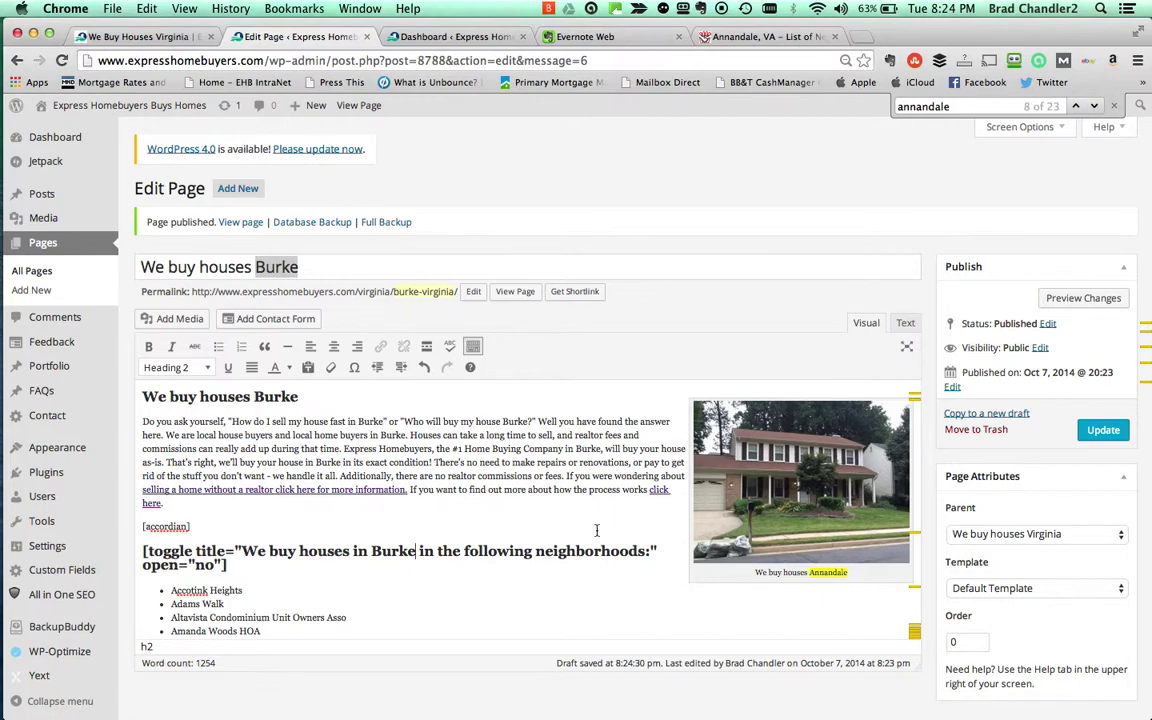
Below the neighborhood list, replace Annandale with Burke in "hundreds of homes in", "we buy homes in" and "We sell homes fast in"
{"action": "scroll", "coordinate": [597, 530], "scroll_direction": "down", "scroll_amount": 15}
{"action": "scroll", "coordinate": [597, 530], "scroll_direction": "down", "scroll_amount": 20}
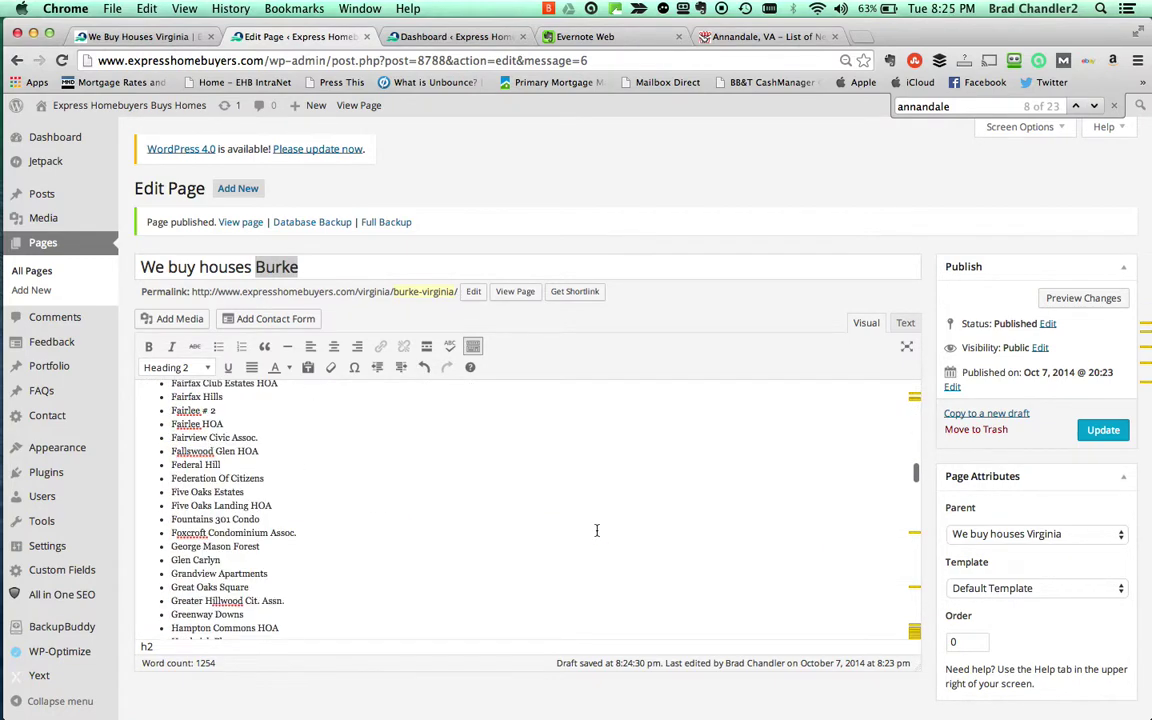
{"action": "scroll", "coordinate": [597, 530], "scroll_direction": "down", "scroll_amount": 10}
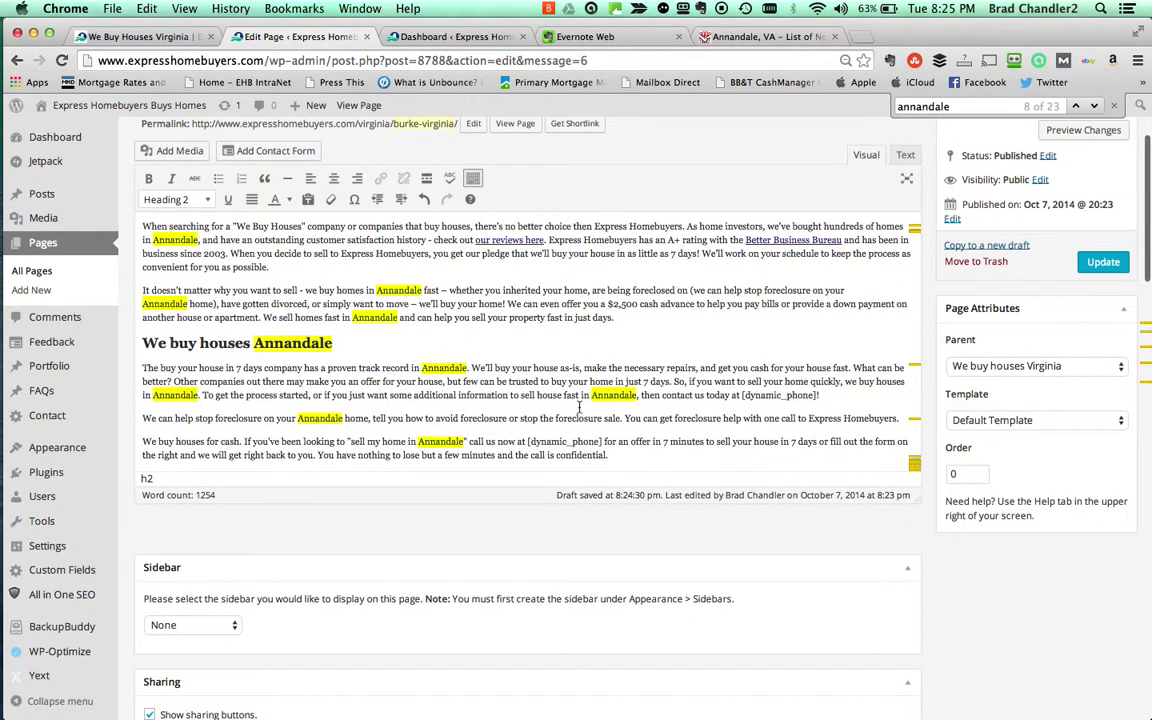
{"action": "double_click", "coordinate": [181, 242]}
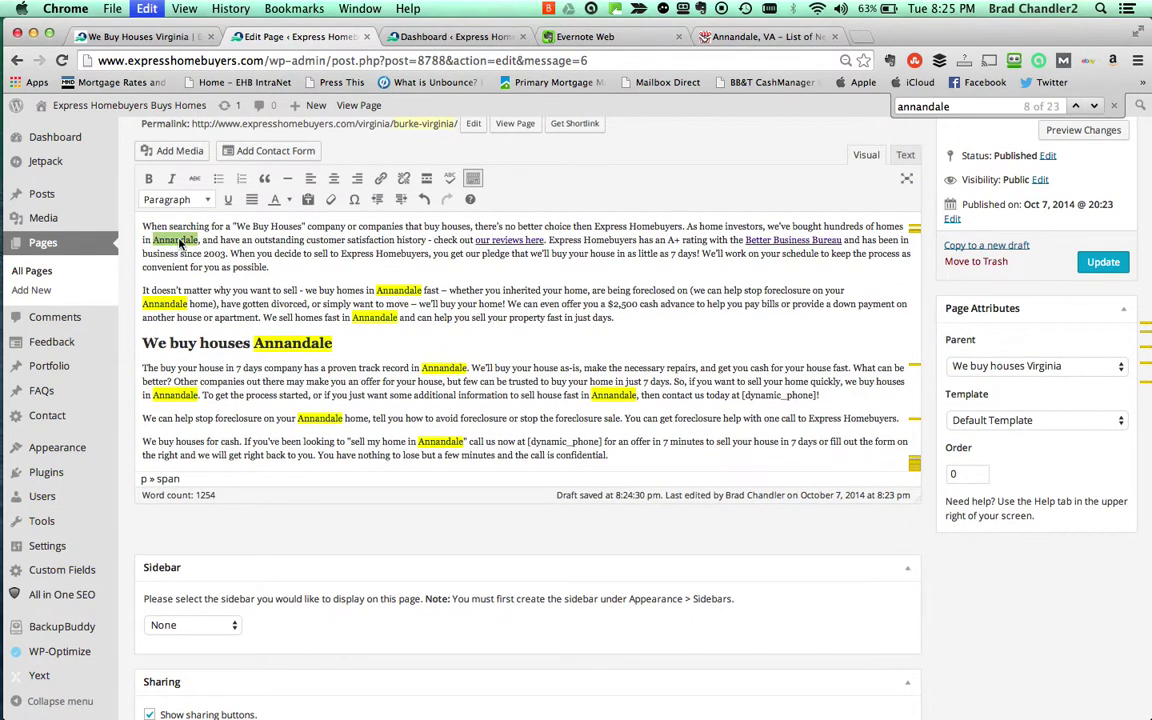
{"action": "type", "text": "Burke"}
{"action": "double_click", "coordinate": [399, 290]}
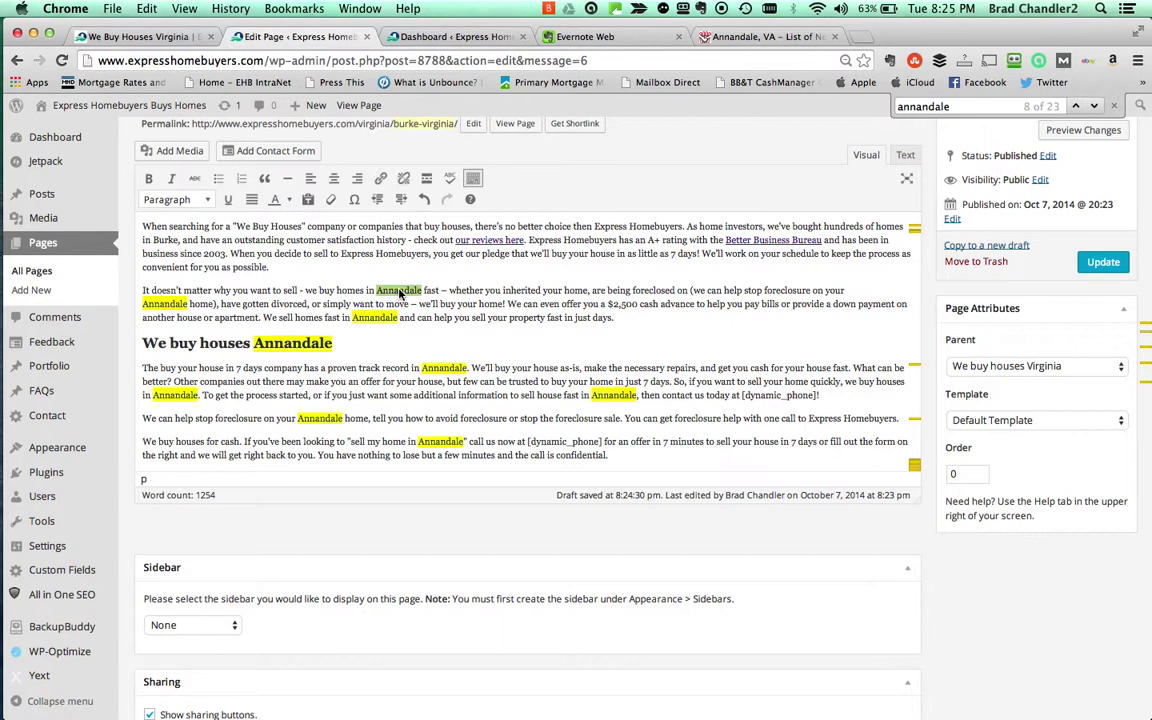
{"action": "type", "text": "Burke"}
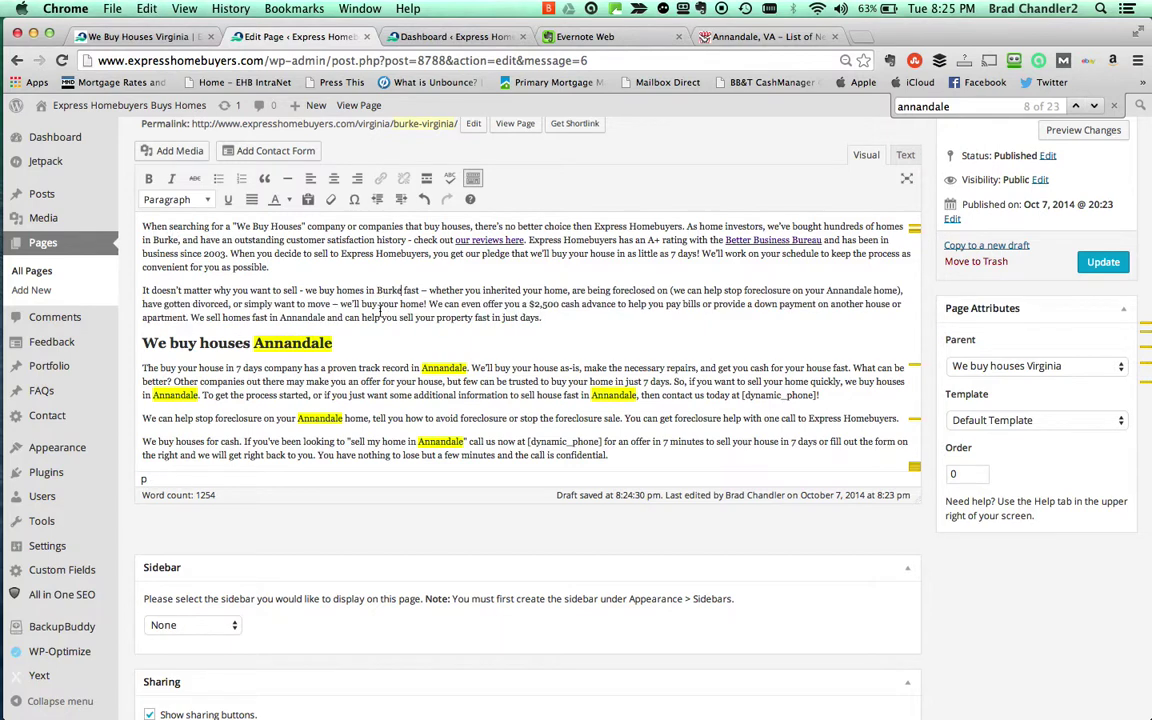
{"action": "double_click", "coordinate": [305, 316]}
{"action": "type", "text": "Burke"}
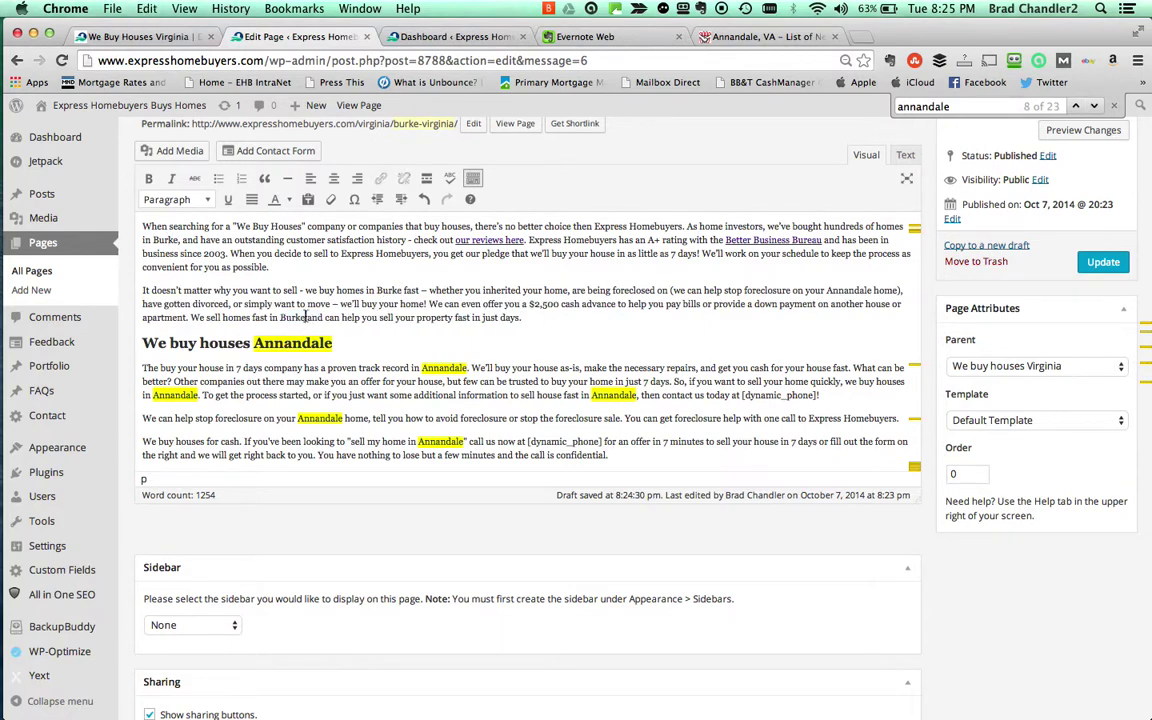
Change the lower heading to "We buy houses Burke" and replace Annandale with Burke after "proven track record in" and "sell house fast in"
{"action": "double_click", "coordinate": [293, 343]}
{"action": "type", "text": "Burke"}
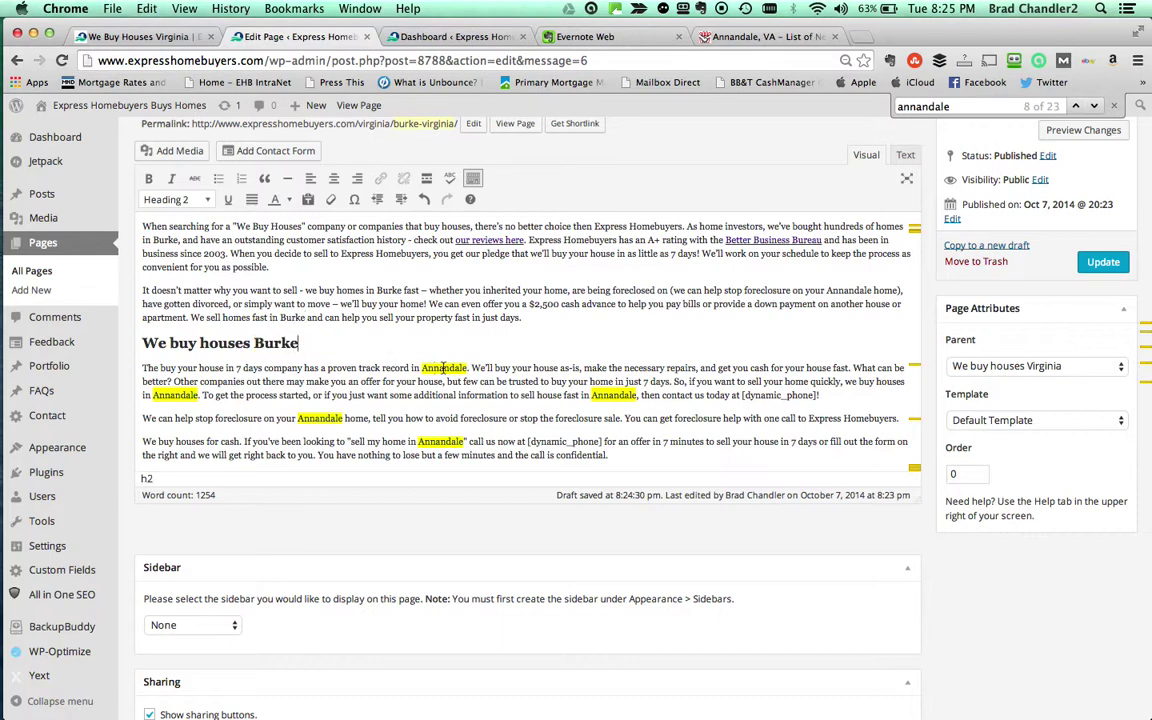
{"action": "double_click", "coordinate": [444, 369]}
{"action": "type", "text": "Burke"}
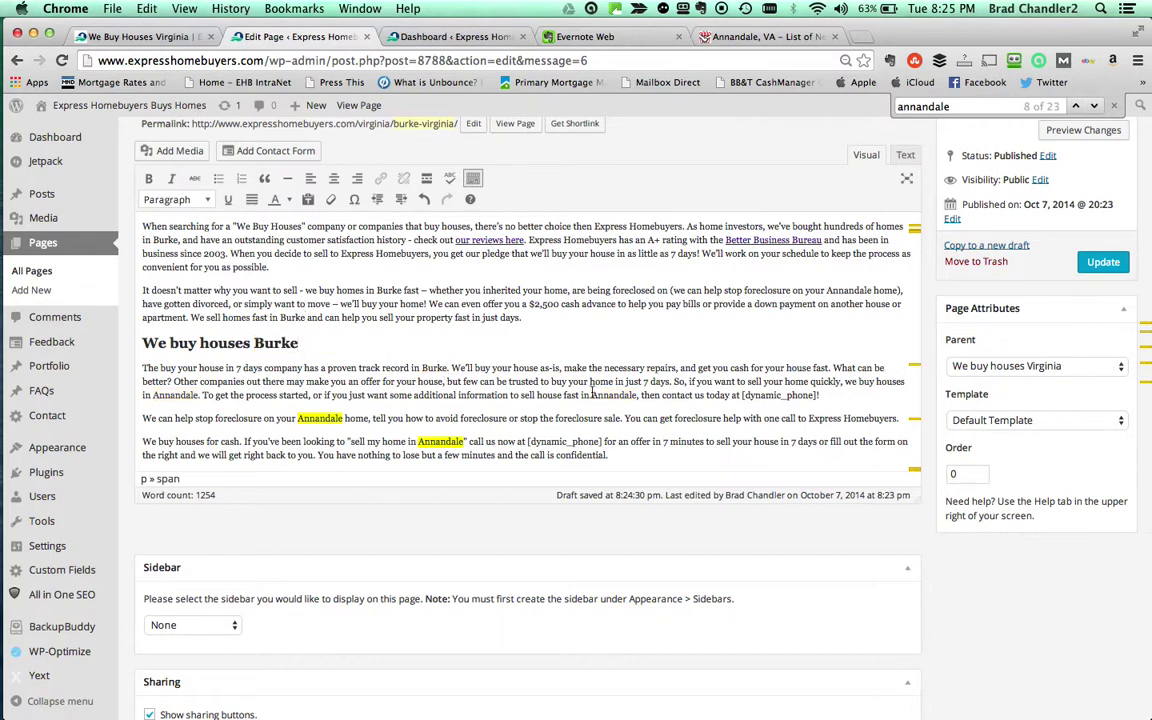
{"action": "double_click", "coordinate": [617, 397]}
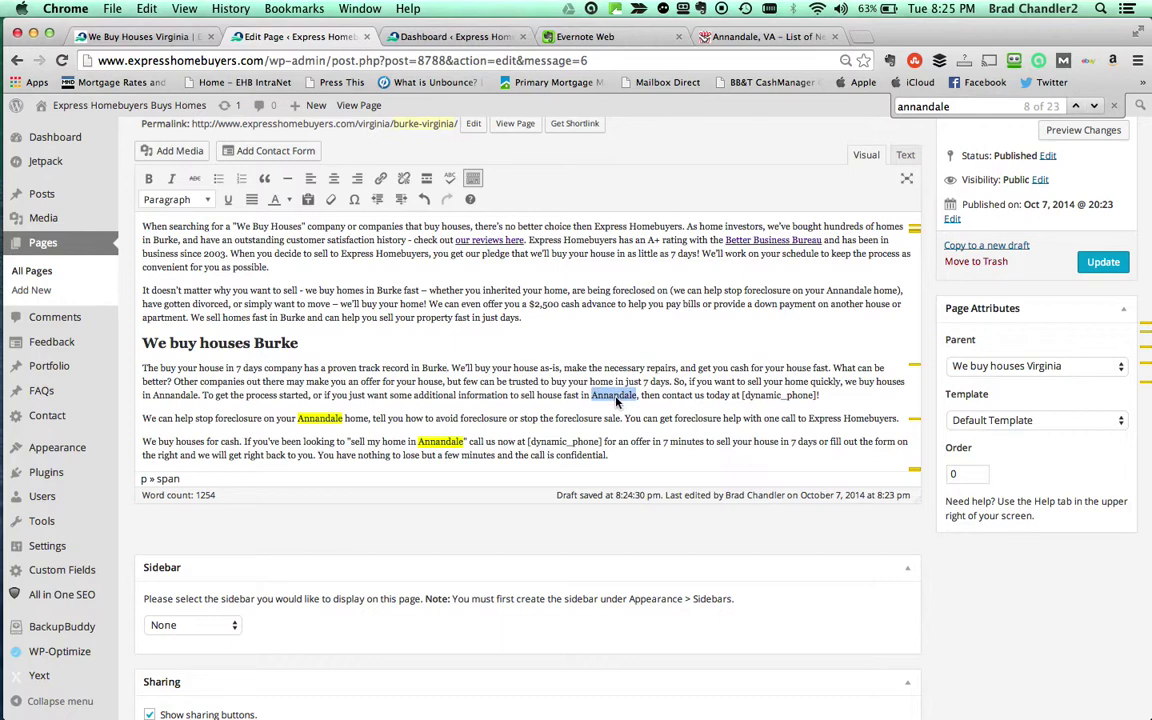
{"action": "type", "text": "Burke"}
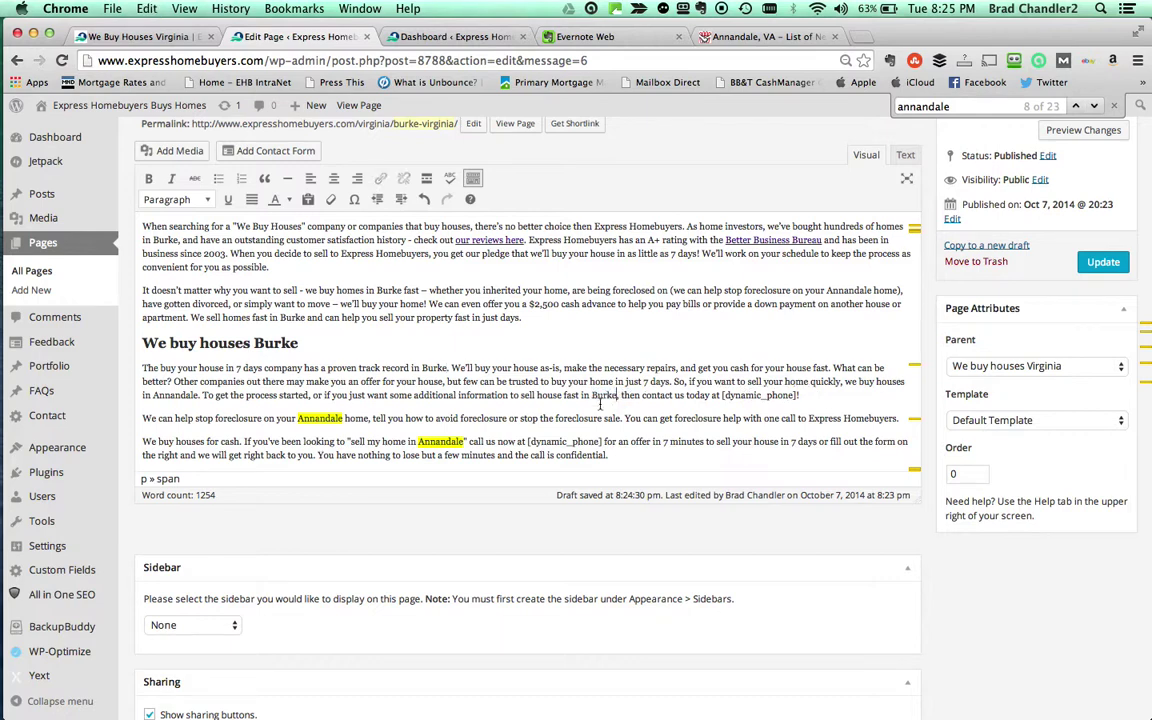
Replace Annandale with Burke in "sell my home in", "stop foreclosure on your" and "we buy houses in" in the closing paragraphs
{"action": "double_click", "coordinate": [440, 442]}
{"action": "type", "text": "Burke"}
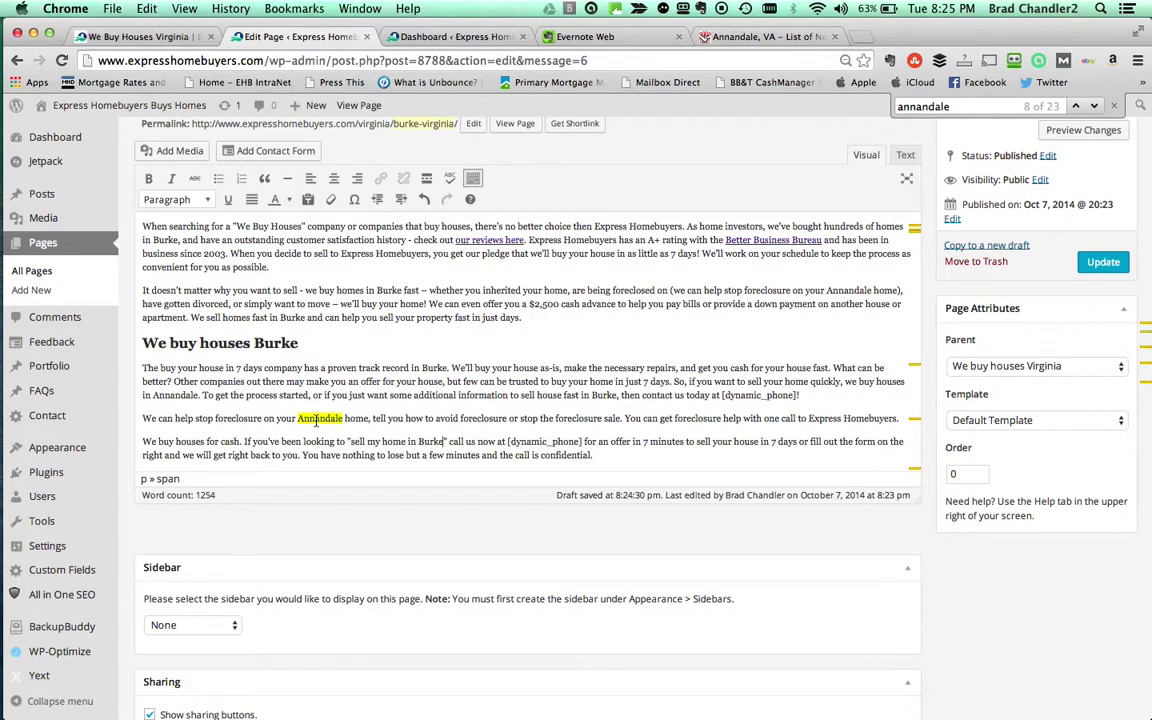
{"action": "double_click", "coordinate": [318, 418]}
{"action": "type", "text": "Burke"}
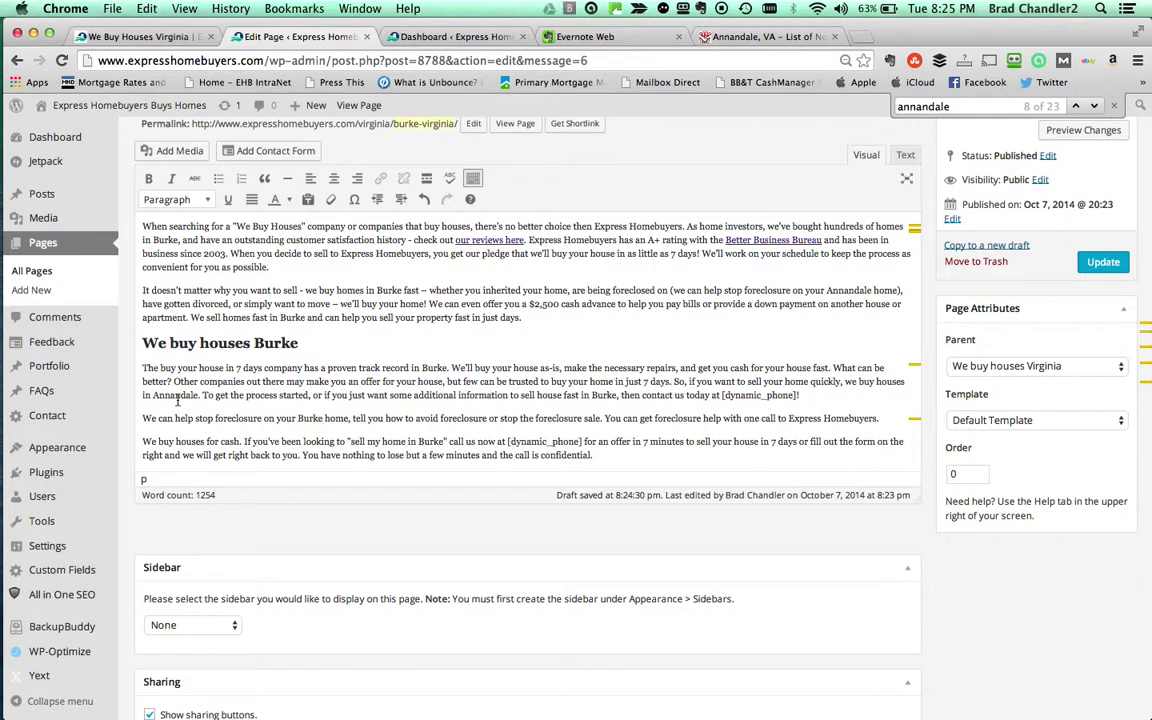
{"action": "double_click", "coordinate": [176, 396]}
{"action": "type", "text": "Burke"}
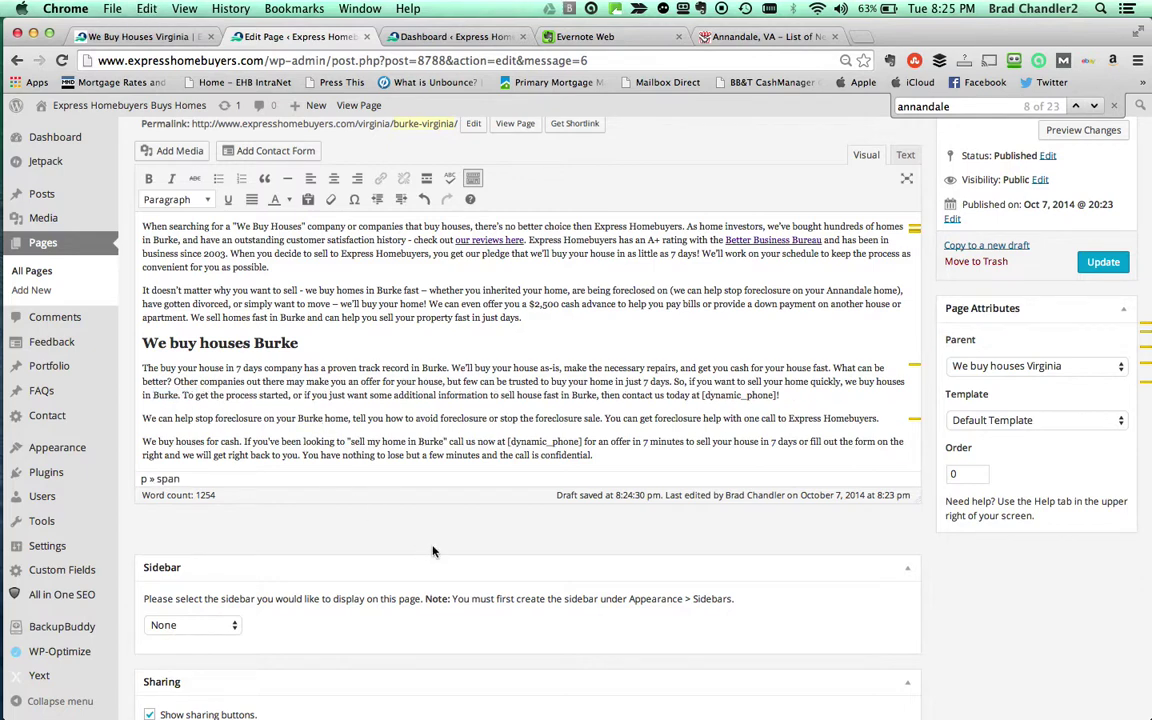
Replace Annandale with Burke in the All in One SEO title and description
{"action": "scroll", "coordinate": [433, 551], "scroll_direction": "down", "scroll_amount": 10}
{"action": "scroll", "coordinate": [433, 551], "scroll_direction": "down", "scroll_amount": 1}
{"action": "double_click", "coordinate": [450, 351]}
{"action": "type", "text": "Burke"}
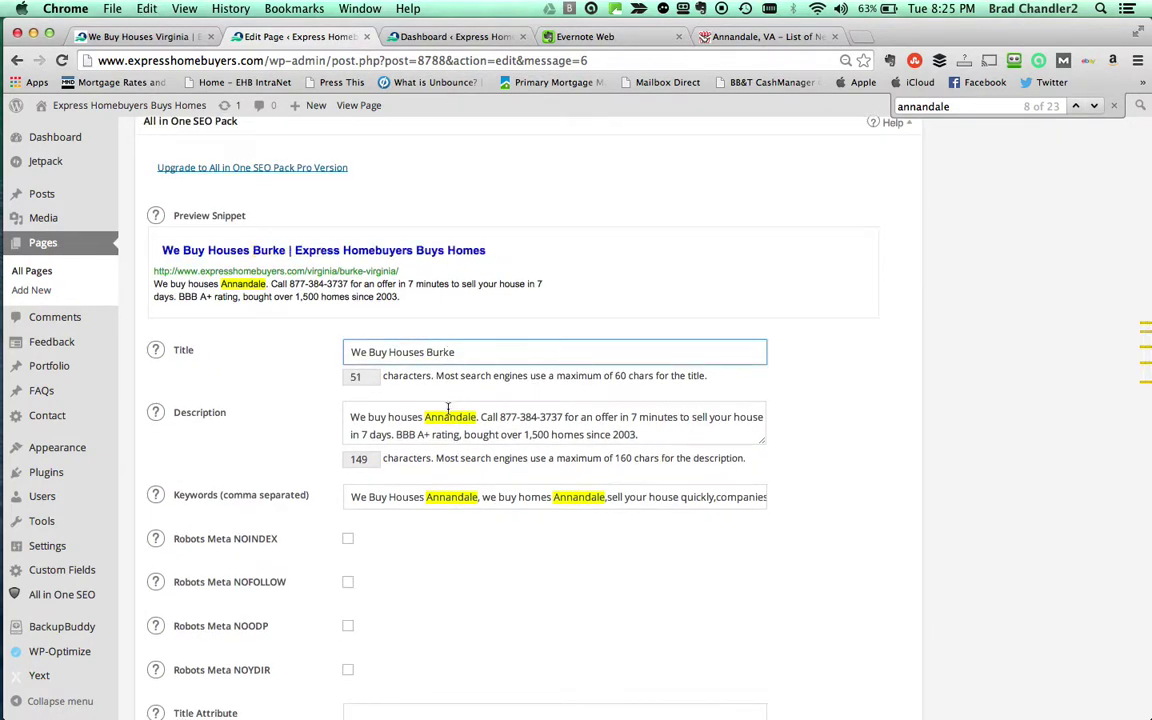
{"action": "double_click", "coordinate": [447, 420]}
{"action": "type", "text": "Burke"}
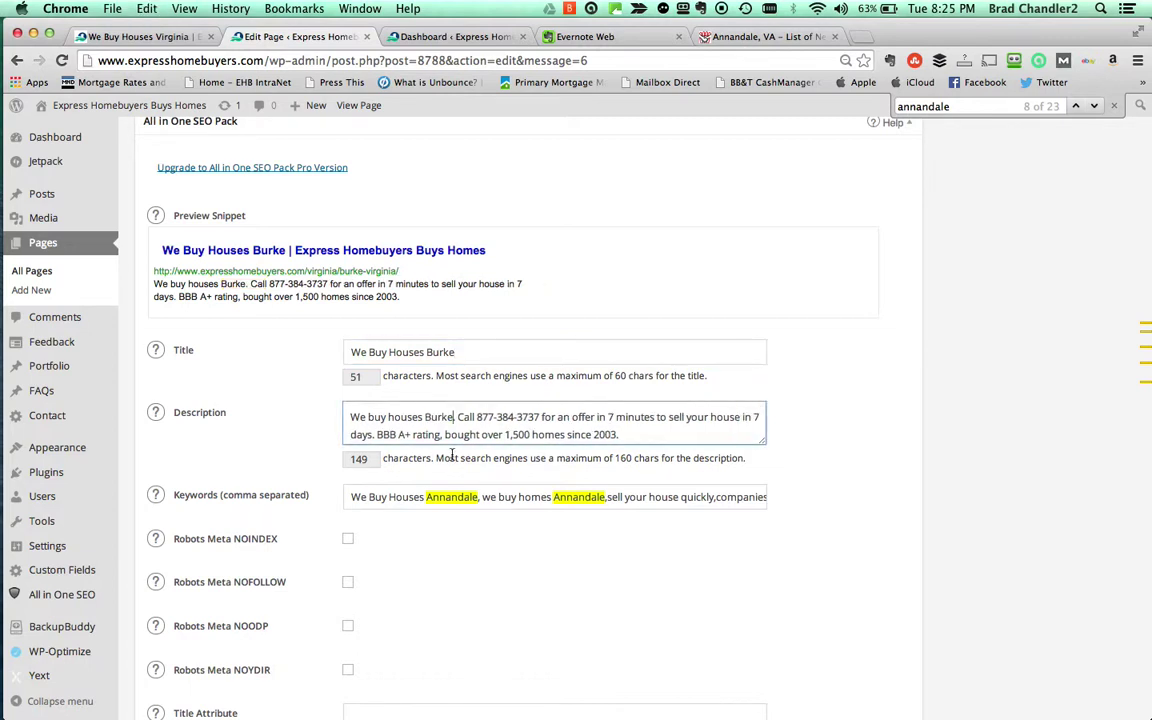
Replace both Annandale mentions in the SEO keywords with Burke
{"action": "double_click", "coordinate": [453, 497]}
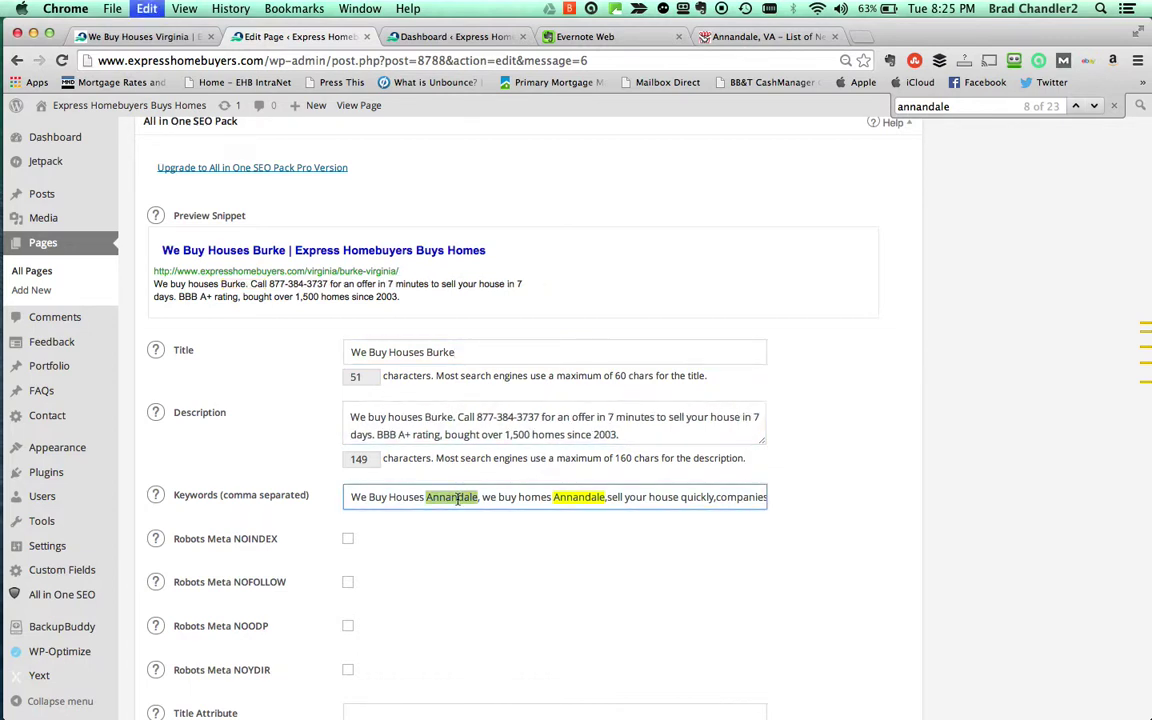
{"action": "type", "text": "Burke"}
{"action": "double_click", "coordinate": [556, 497]}
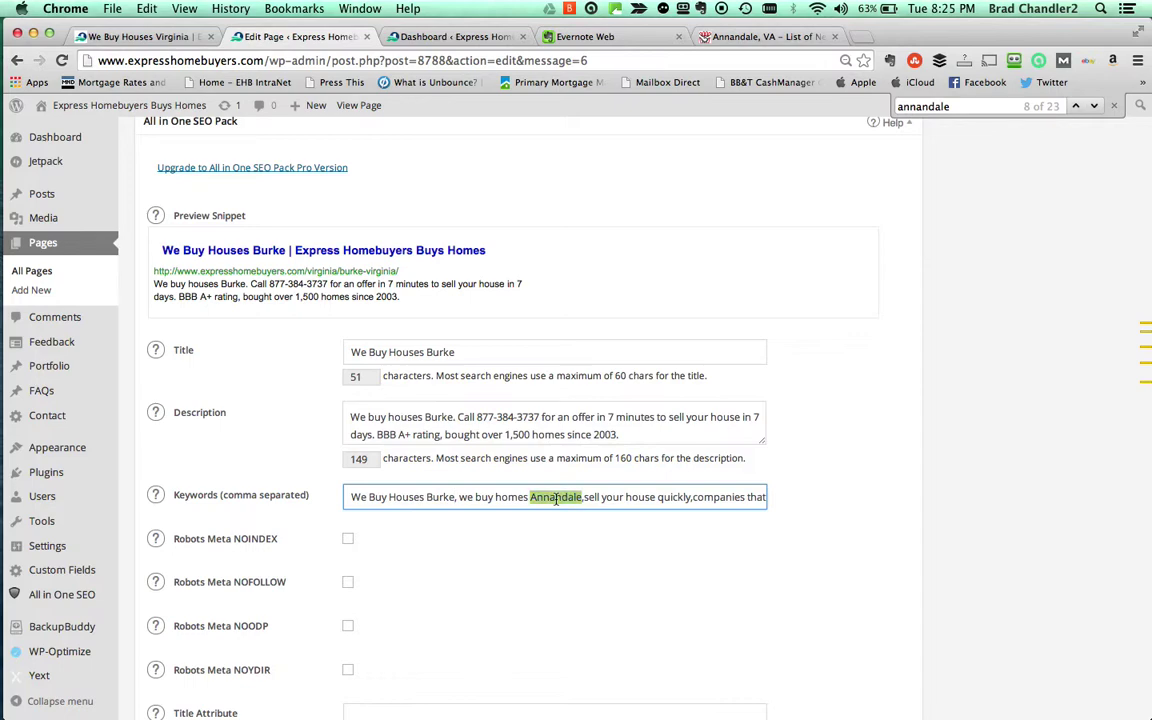
{"action": "type", "text": "Burke"}
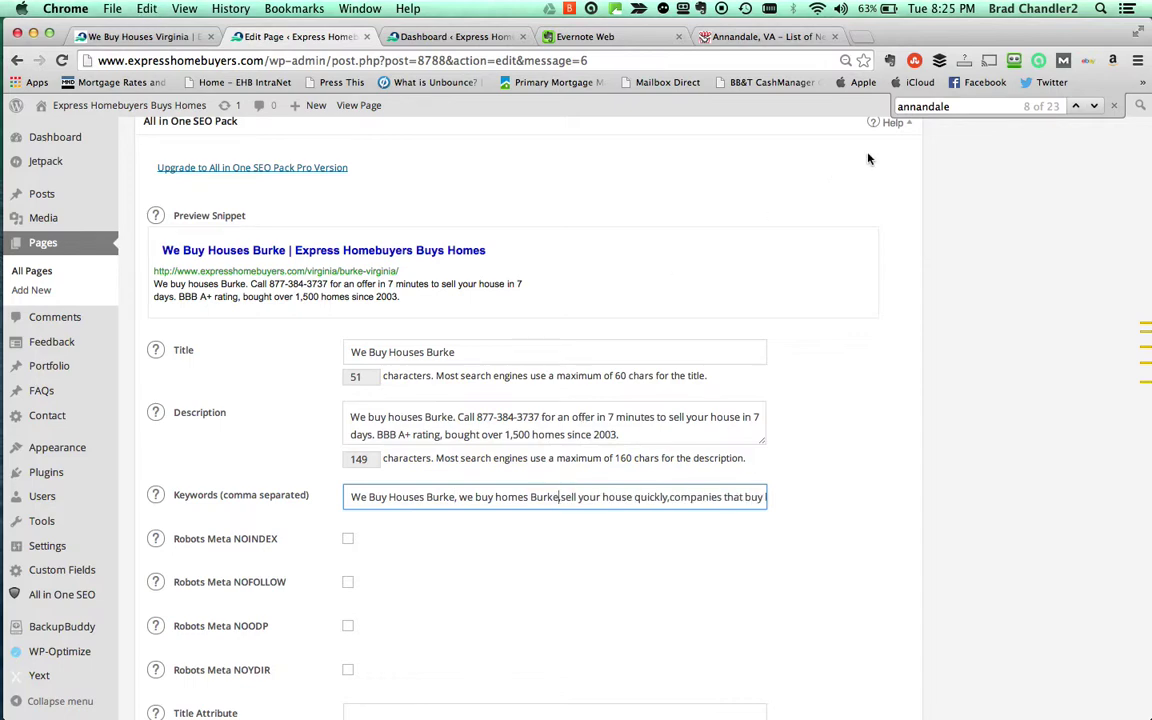
Rerun the page search for annandale and replace the leftover mention in "stop foreclosure on your Annandale home" with Burke
{"action": "scroll", "coordinate": [868, 159], "scroll_direction": "up", "scroll_amount": 15}
{"action": "left_click", "coordinate": [957, 106]}
{"action": "key", "text": "Return"}
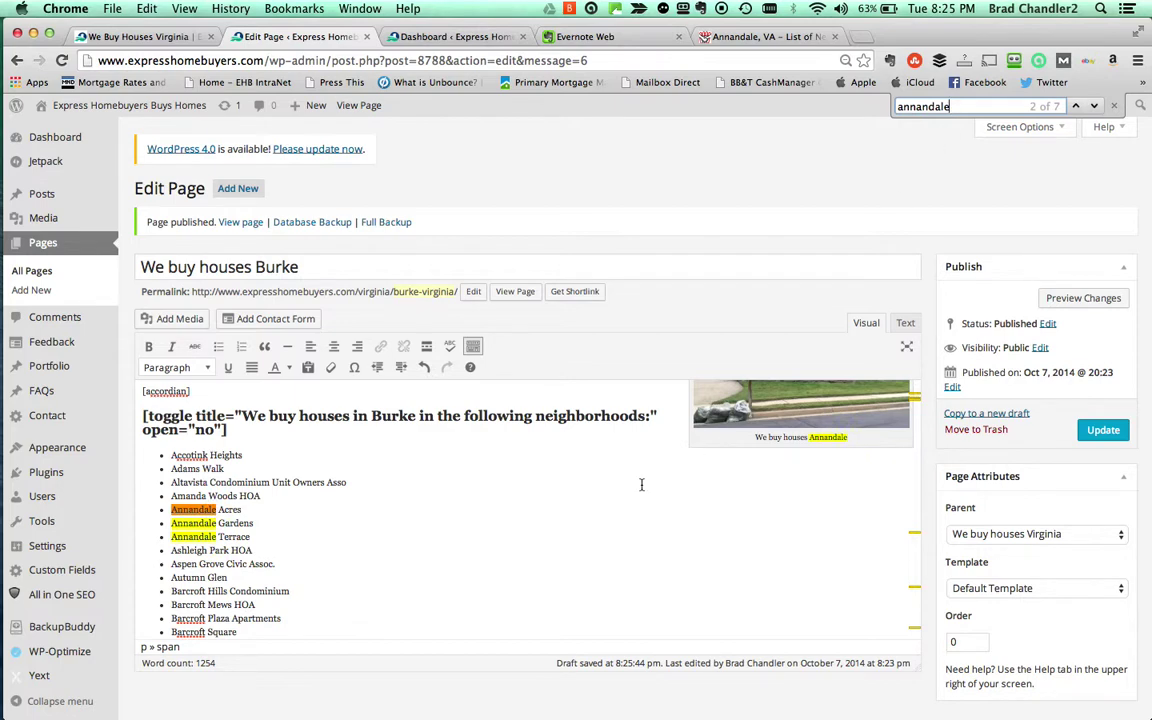
{"action": "scroll", "coordinate": [641, 484], "scroll_direction": "up", "scroll_amount": 5}
{"action": "scroll", "coordinate": [641, 484], "scroll_direction": "down", "scroll_amount": 10}
{"action": "scroll", "coordinate": [641, 484], "scroll_direction": "down", "scroll_amount": 15}
{"action": "scroll", "coordinate": [641, 489], "scroll_direction": "down", "scroll_amount": 2}
{"action": "scroll", "coordinate": [571, 486], "scroll_direction": "up", "scroll_amount": 8}
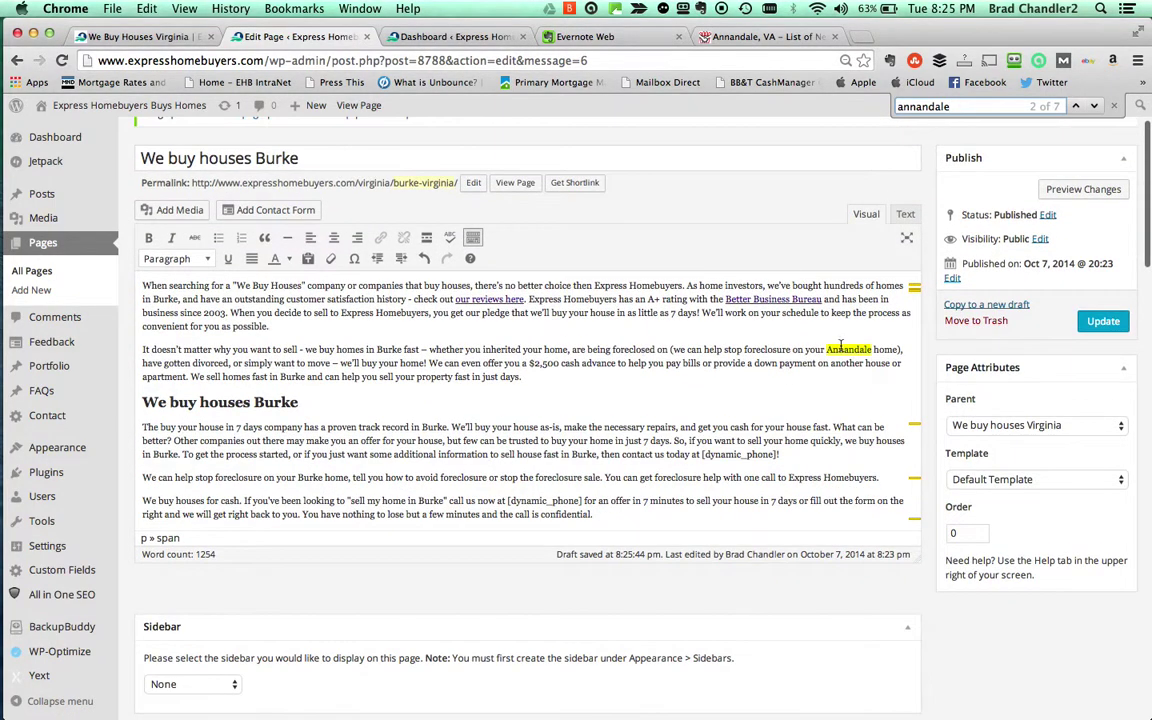
{"action": "double_click", "coordinate": [845, 349]}
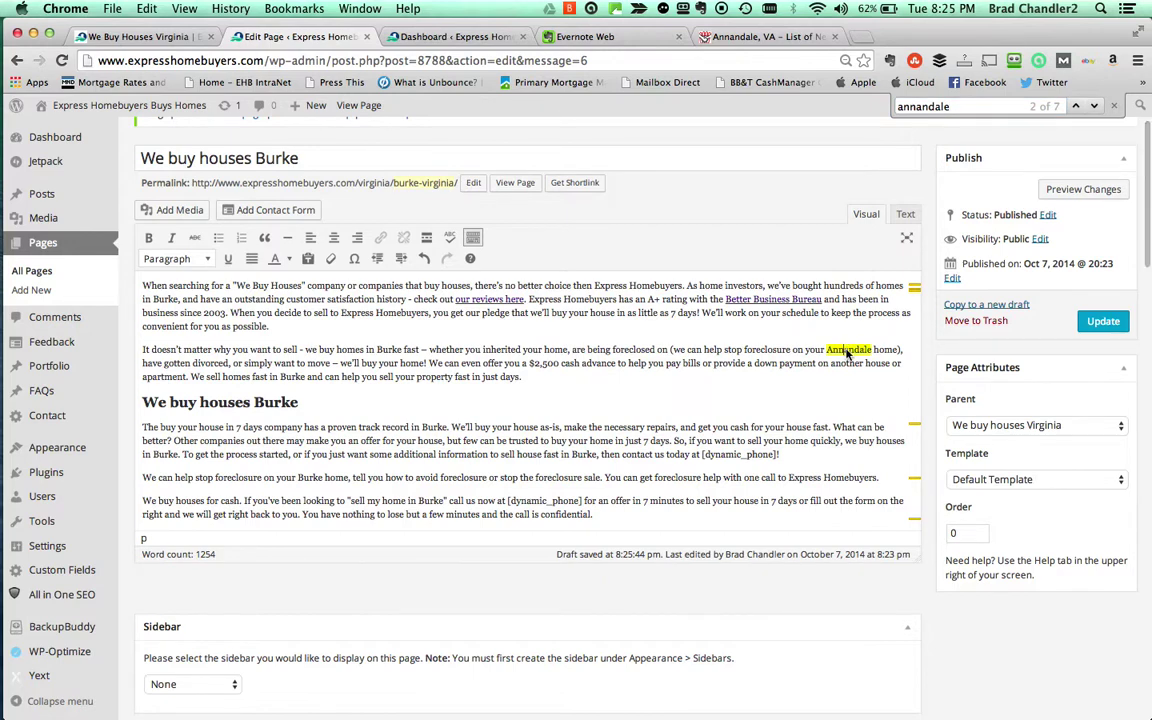
{"action": "type", "text": "Burke"}
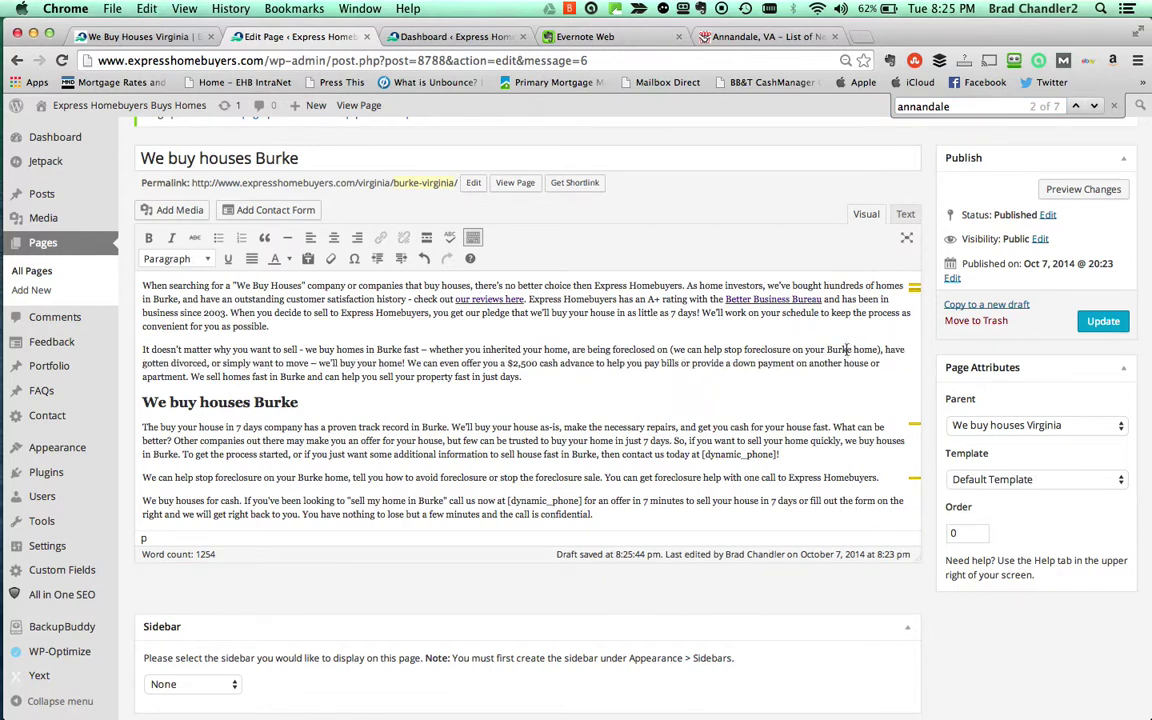
Select the entire SEO description text of the Burke page
{"action": "scroll", "coordinate": [793, 464], "scroll_direction": "down", "scroll_amount": 15}
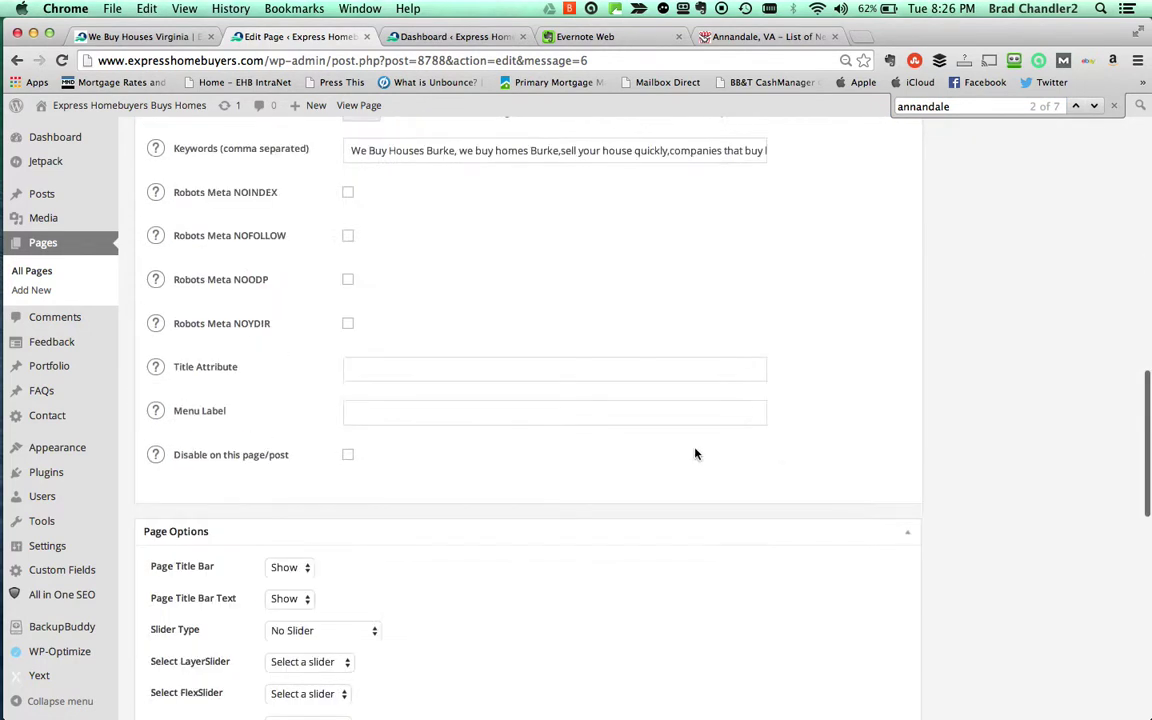
{"action": "scroll", "coordinate": [687, 447], "scroll_direction": "up", "scroll_amount": 5}
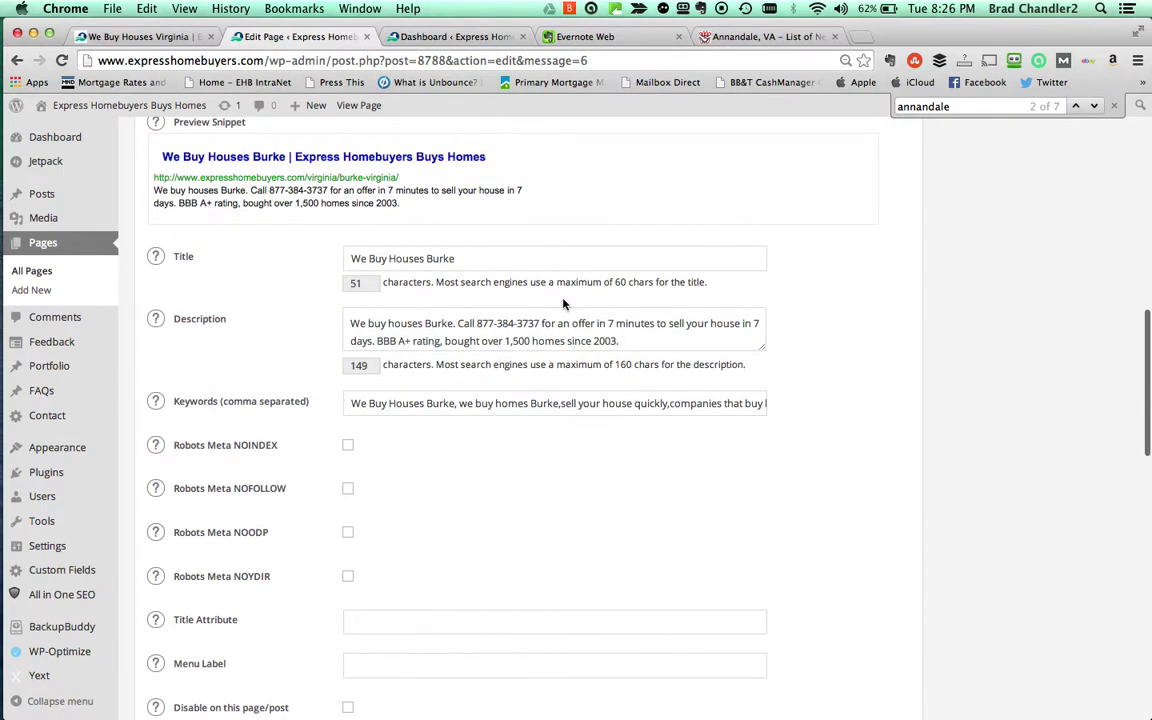
{"action": "left_click", "coordinate": [545, 341]}
{"action": "double_click", "coordinate": [545, 341]}
{"action": "left_click", "coordinate": [545, 341]}
{"action": "double_click", "coordinate": [545, 341]}
{"action": "triple_click", "coordinate": [545, 341]}
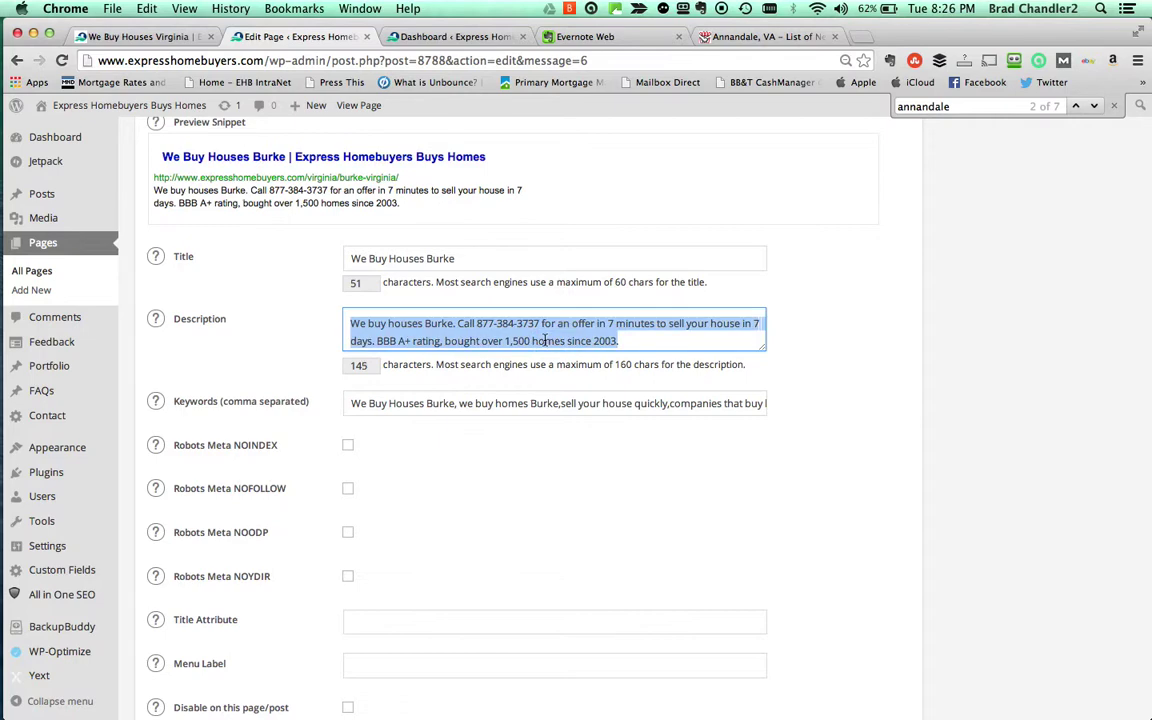
Open the details of the house photo captioned Annandale in the page content and start replacing the image
{"action": "scroll", "coordinate": [721, 351], "scroll_direction": "up", "scroll_amount": 15}
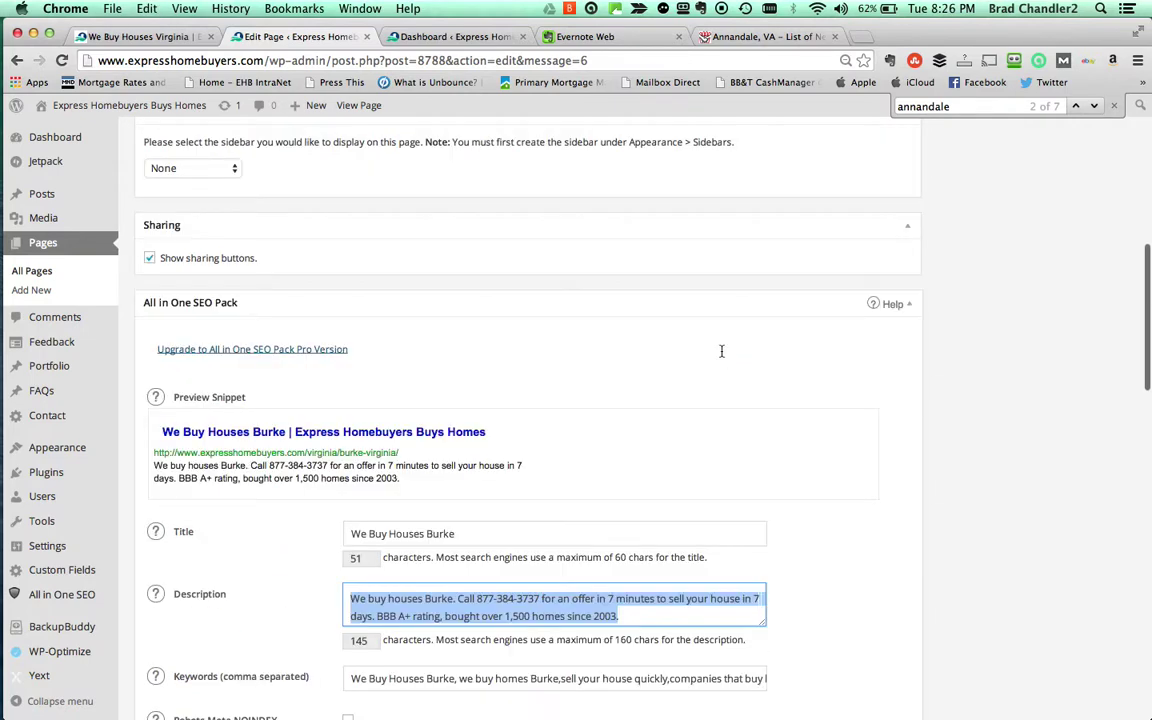
{"action": "scroll", "coordinate": [770, 470], "scroll_direction": "down", "scroll_amount": 20}
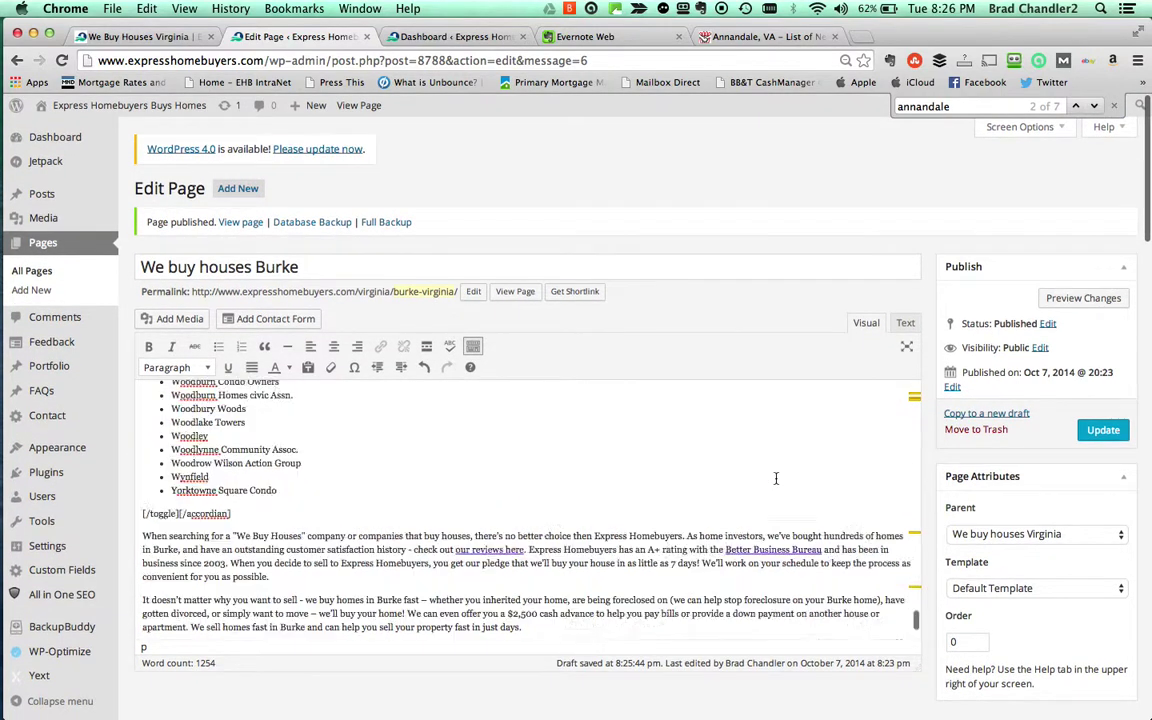
{"action": "scroll", "coordinate": [775, 478], "scroll_direction": "up", "scroll_amount": 20}
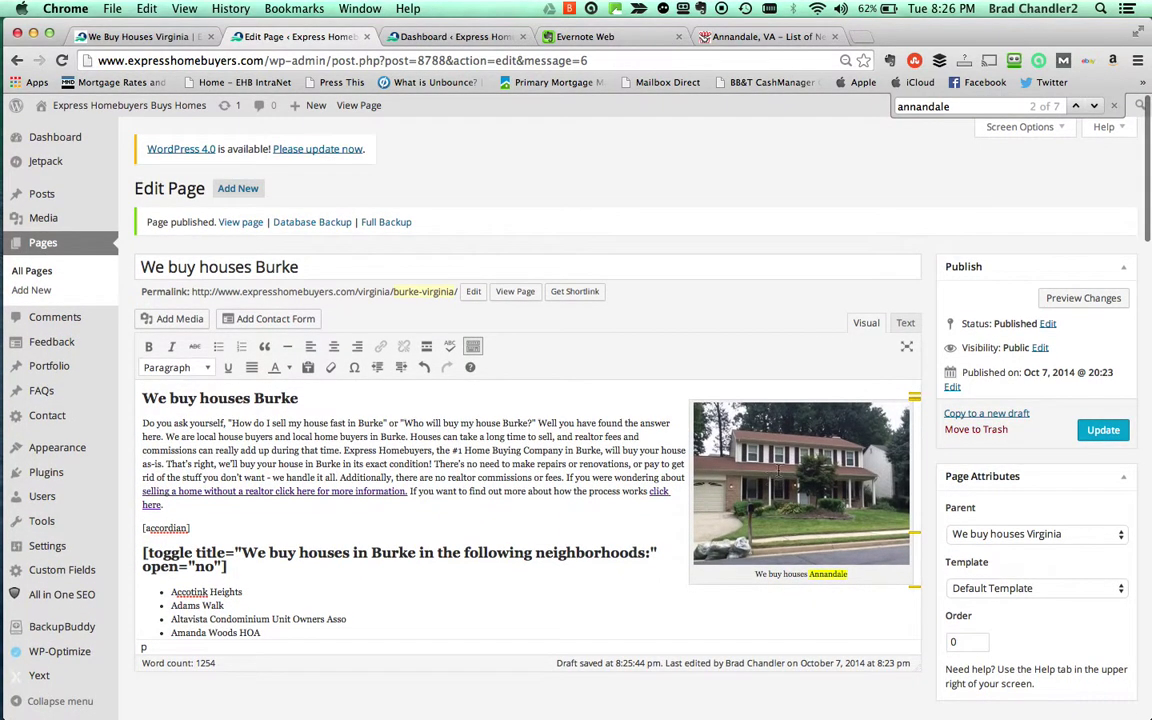
{"action": "left_click", "coordinate": [780, 475]}
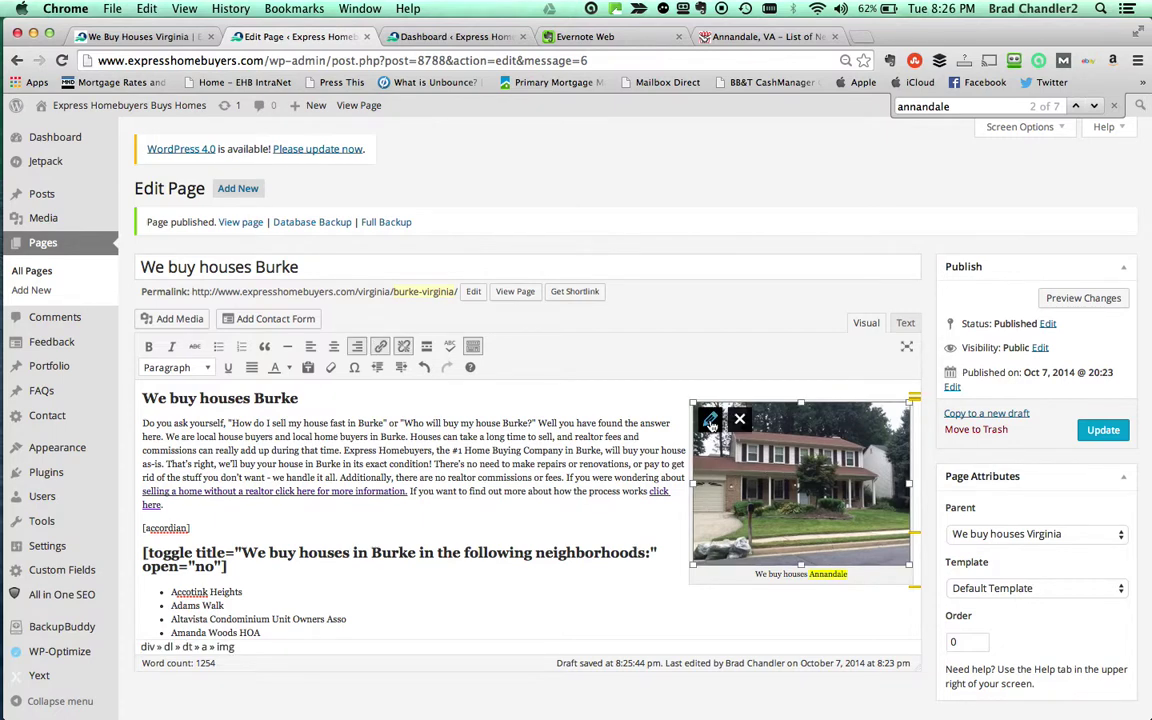
{"action": "left_click", "coordinate": [709, 420]}
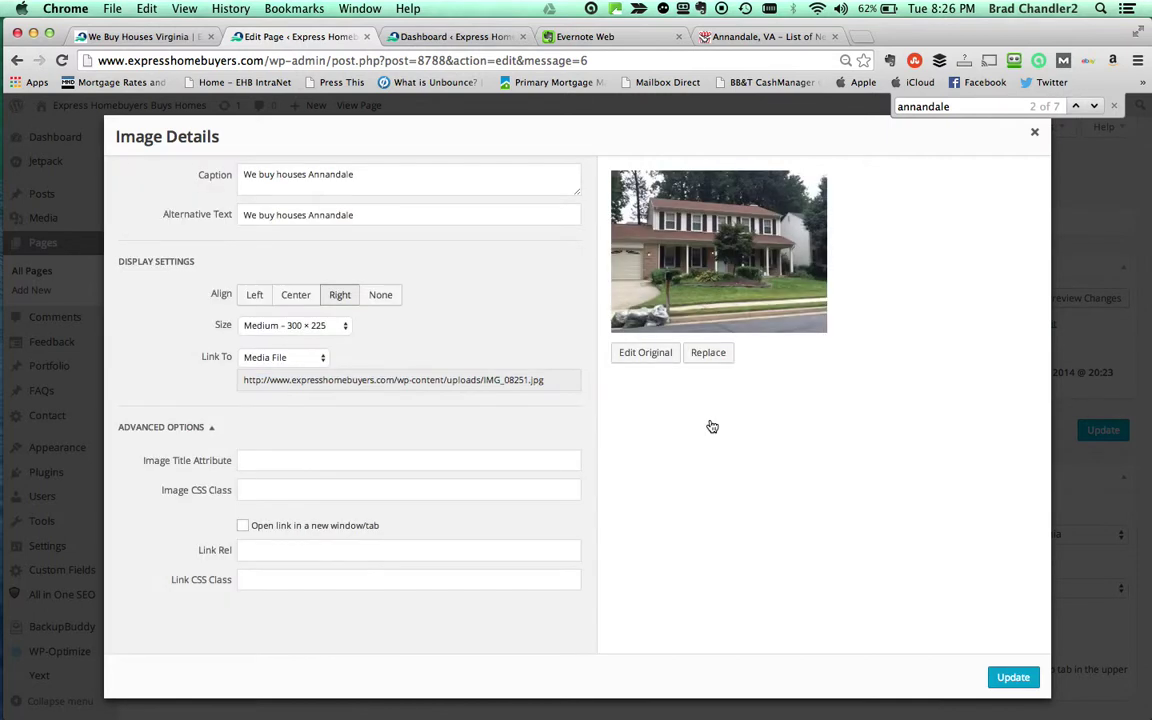
{"action": "left_click", "coordinate": [707, 354]}
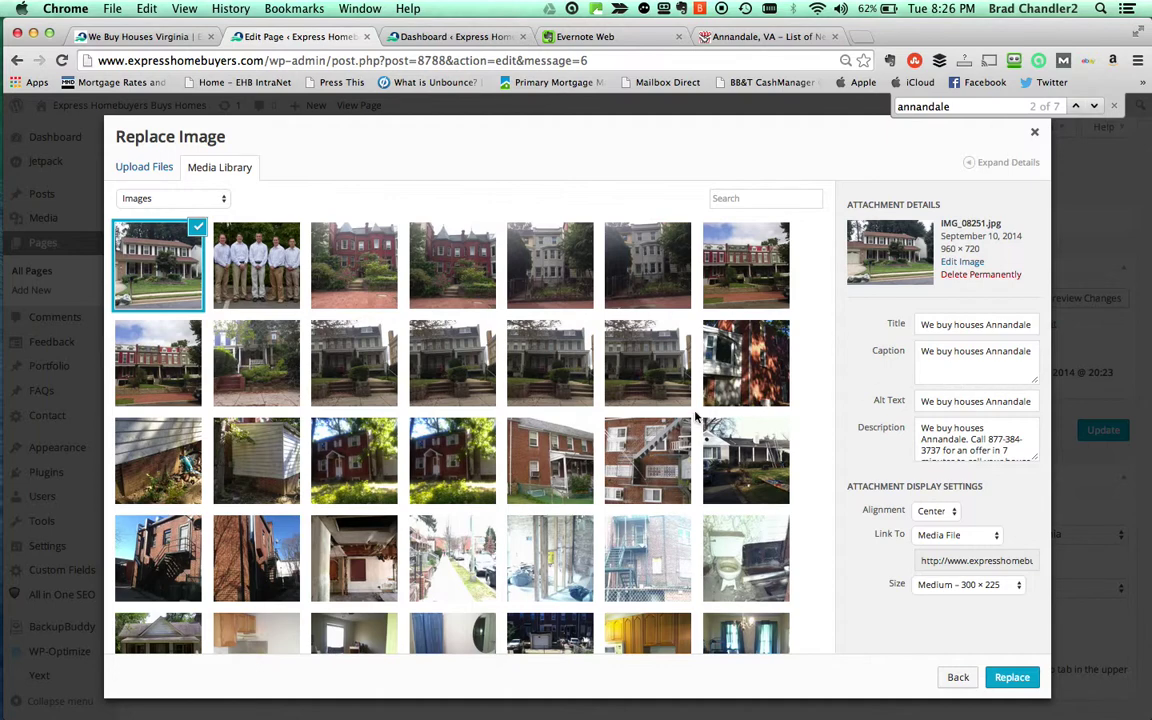
Browse the media library's house photos and select IMG_0819.jpg as the replacement image
{"action": "scroll", "coordinate": [695, 415], "scroll_direction": "down", "scroll_amount": 10}
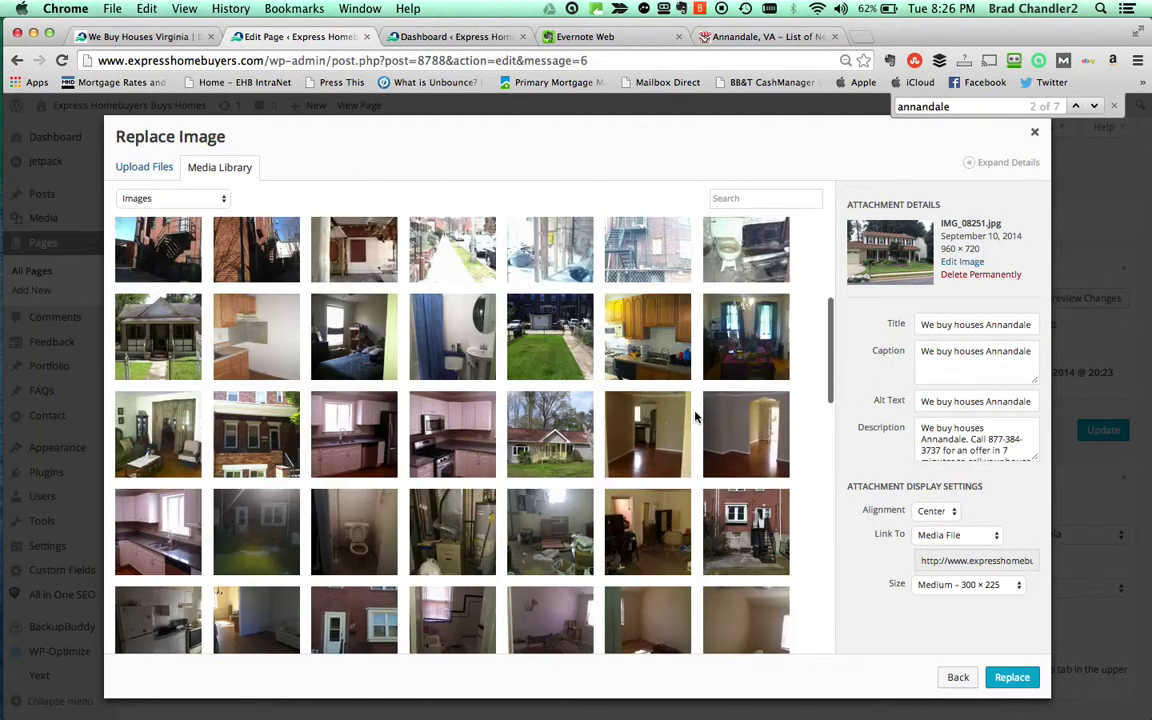
{"action": "scroll", "coordinate": [660, 405], "scroll_direction": "up", "scroll_amount": 5}
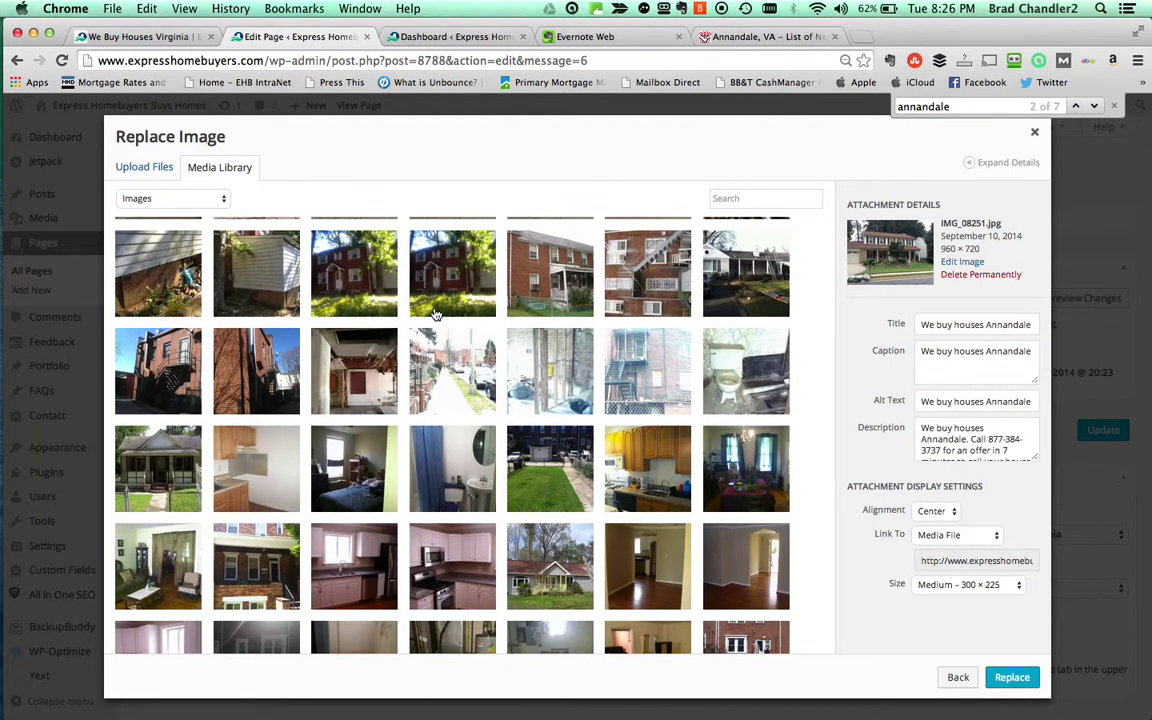
{"action": "scroll", "coordinate": [436, 315], "scroll_direction": "up", "scroll_amount": 4}
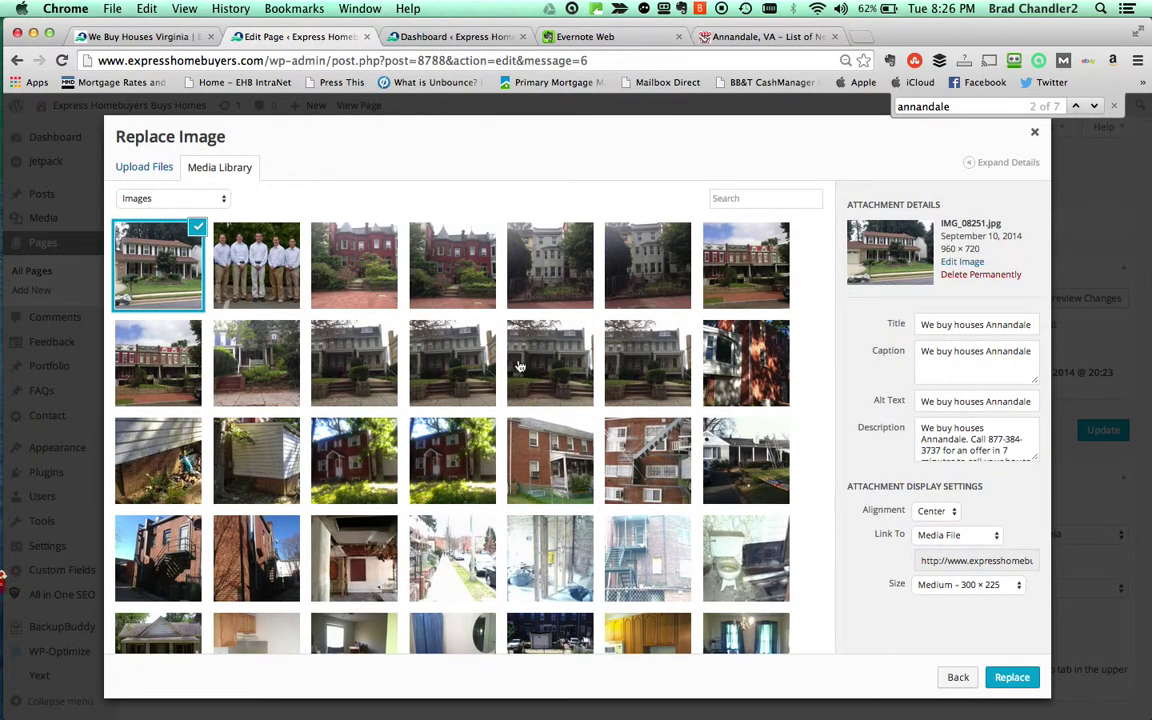
{"action": "scroll", "coordinate": [560, 430], "scroll_direction": "down", "scroll_amount": 4}
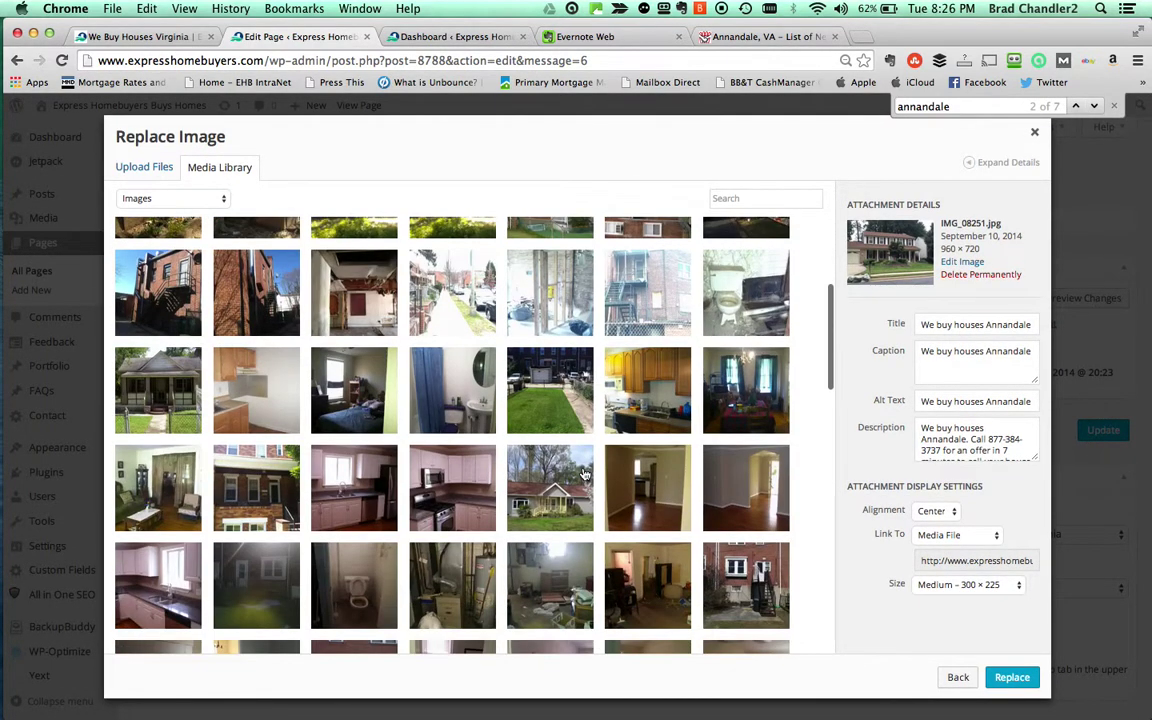
{"action": "scroll", "coordinate": [585, 473], "scroll_direction": "down", "scroll_amount": 10}
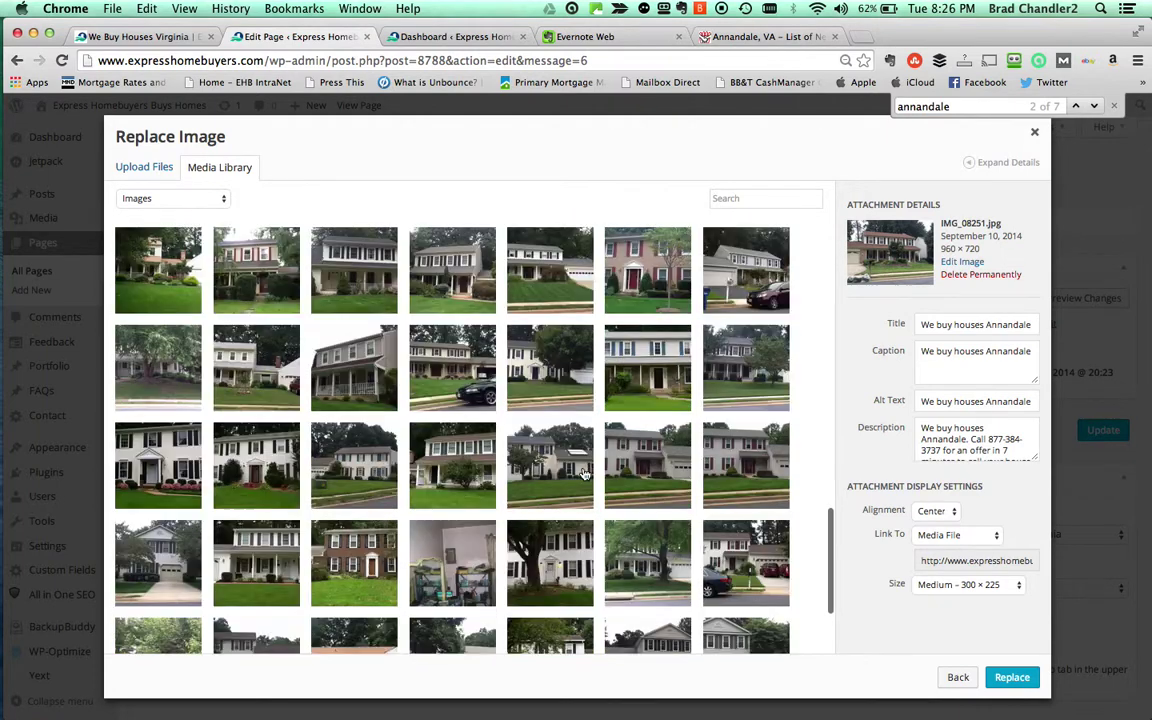
{"action": "scroll", "coordinate": [585, 473], "scroll_direction": "down", "scroll_amount": 3}
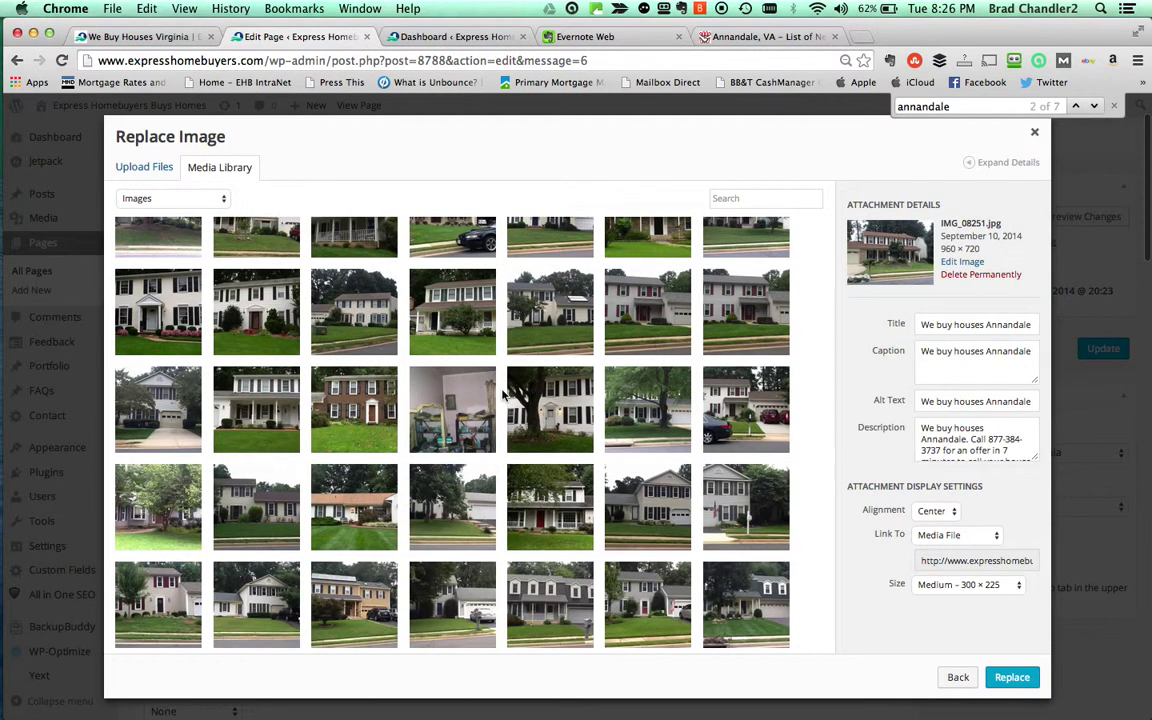
{"action": "left_click", "coordinate": [375, 500]}
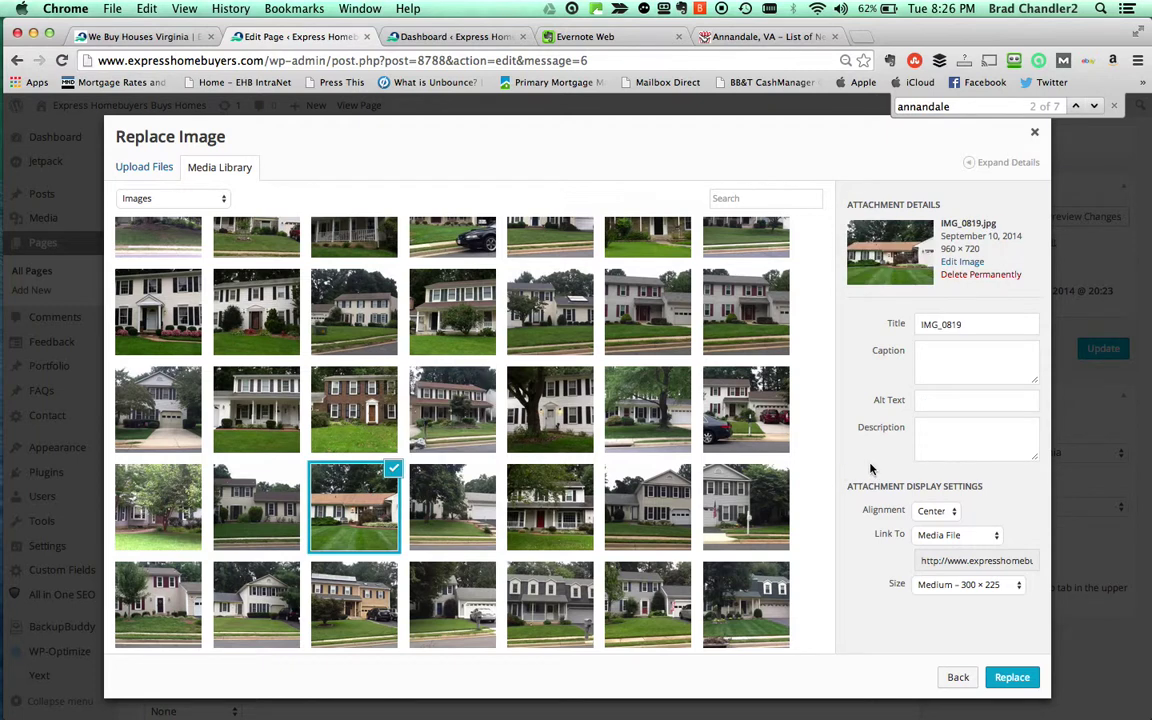
Paste the copied Burke SEO description into the photo's description and set its title to "We Buy Houses Burke"
{"action": "left_click", "coordinate": [940, 441]}
{"action": "key", "text": "super+v"}
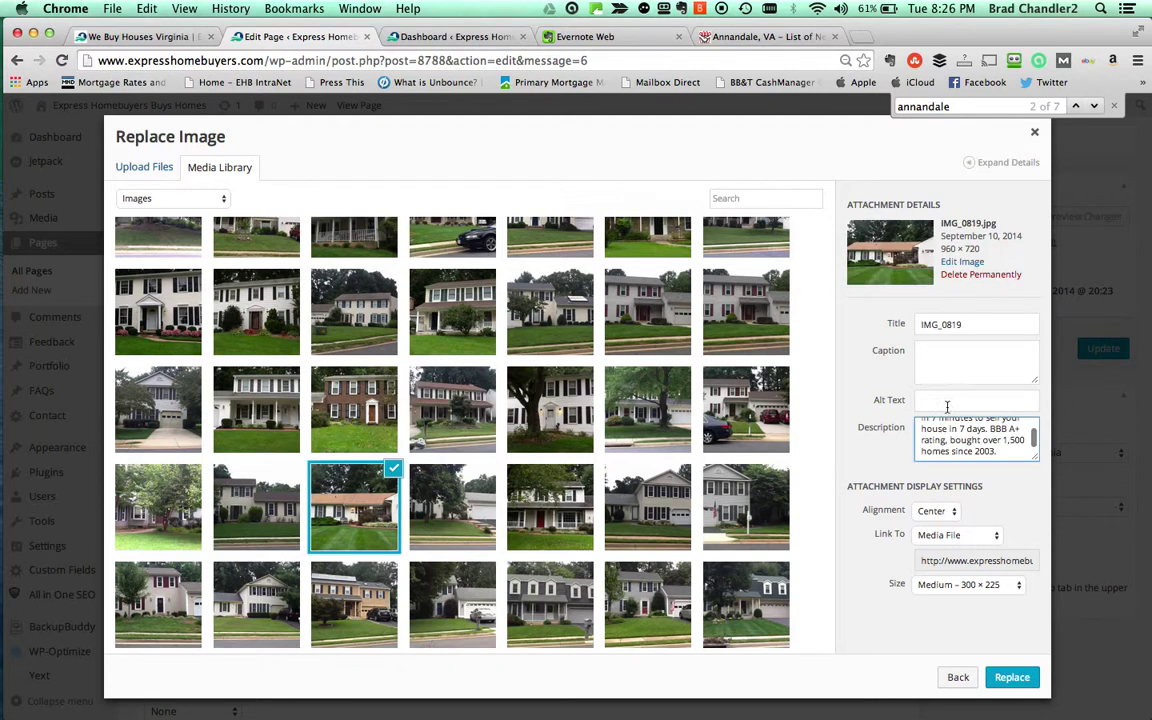
{"action": "double_click", "coordinate": [952, 326]}
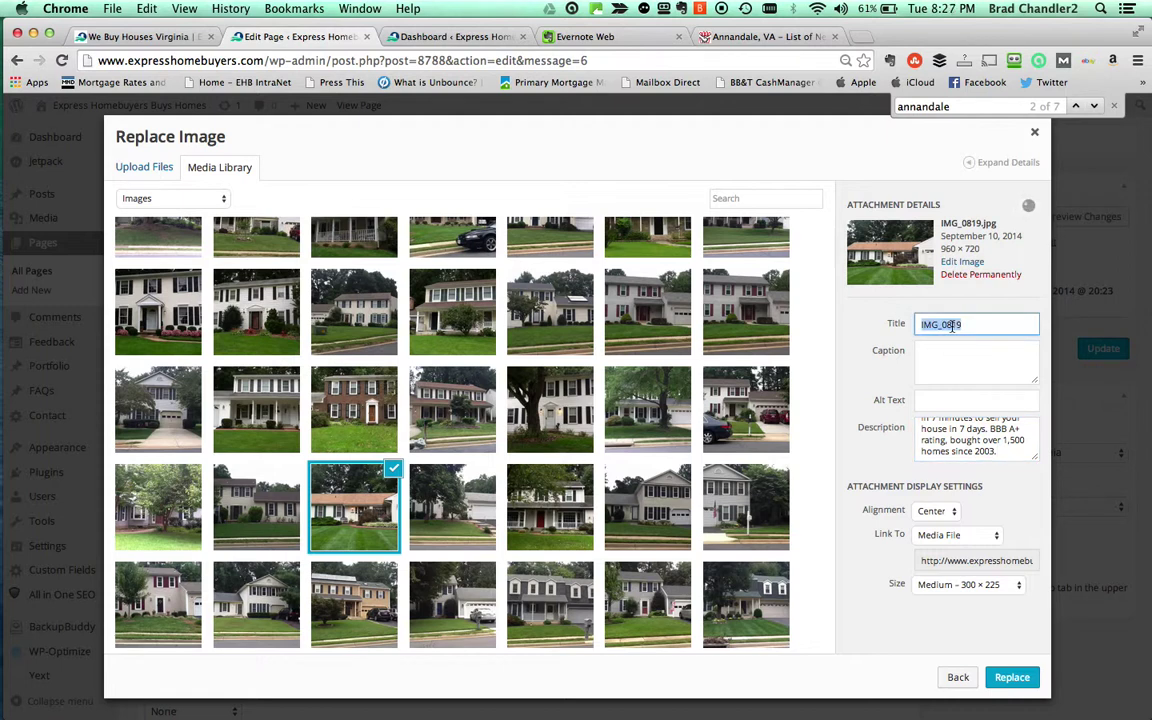
{"action": "type", "text": "WeBu"}
{"action": "type", "text": " Buy Houses Burke"}
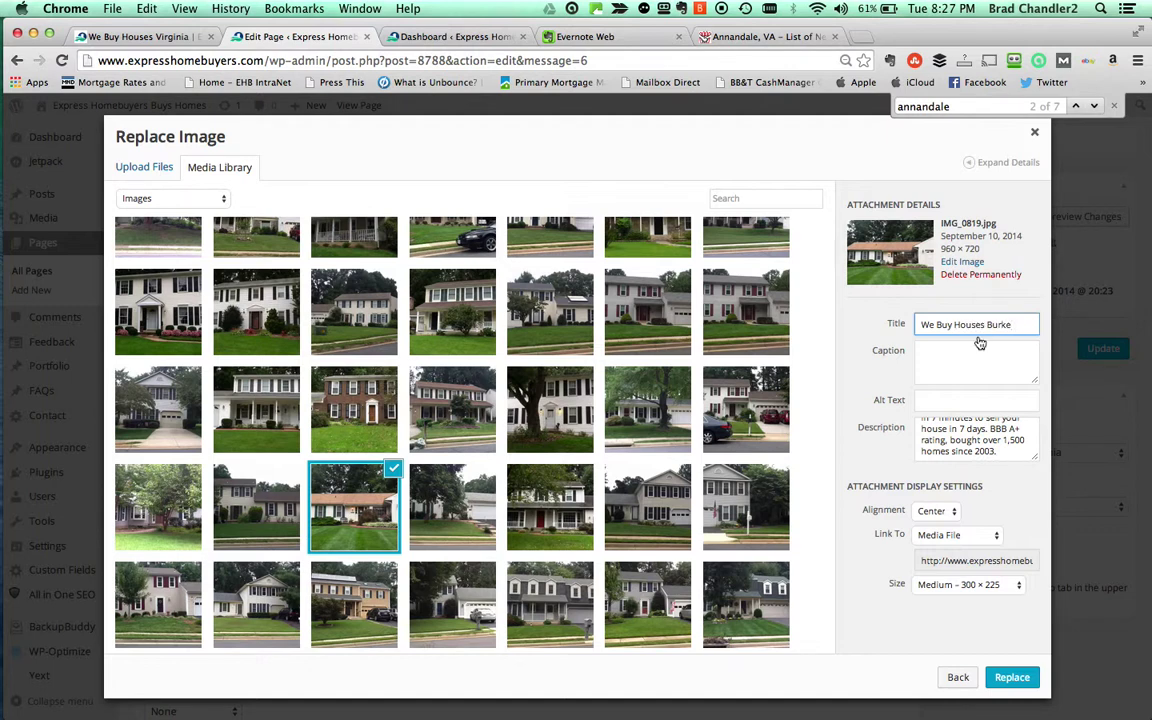
Copy the title "We Buy Houses Burke" into the photo's caption and alt text
{"action": "double_click", "coordinate": [970, 325]}
{"action": "triple_click", "coordinate": [981, 325]}
{"action": "key", "text": "ctrl+c"}
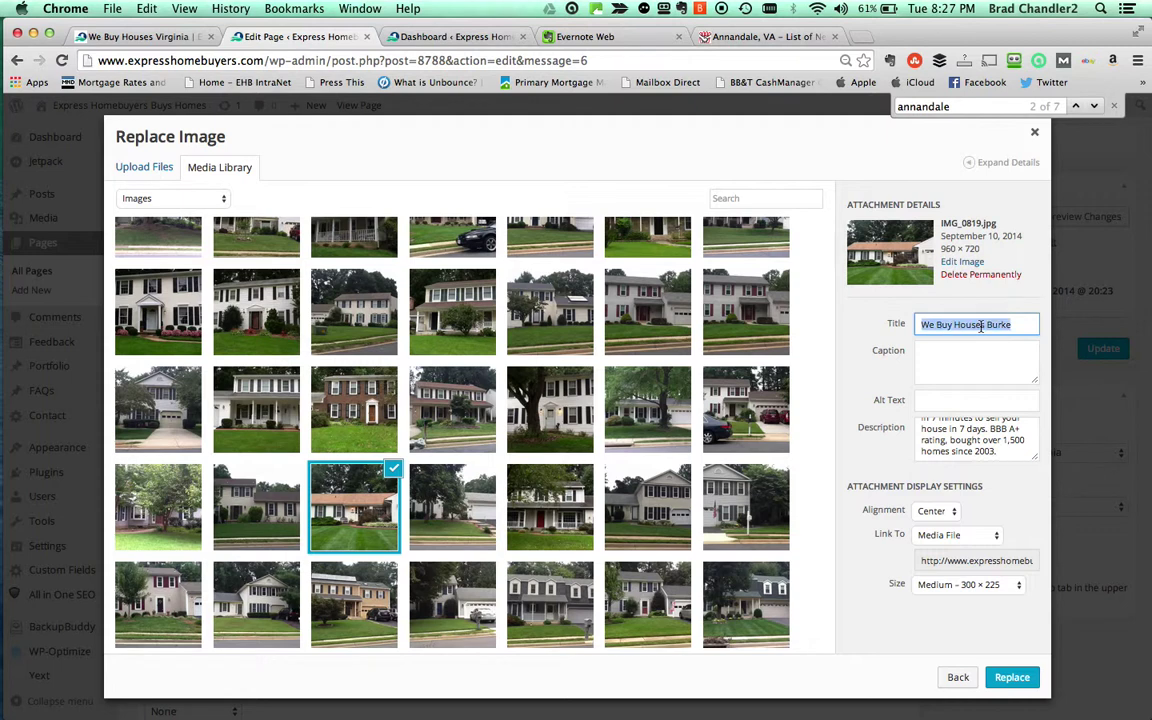
{"action": "left_click", "coordinate": [977, 356]}
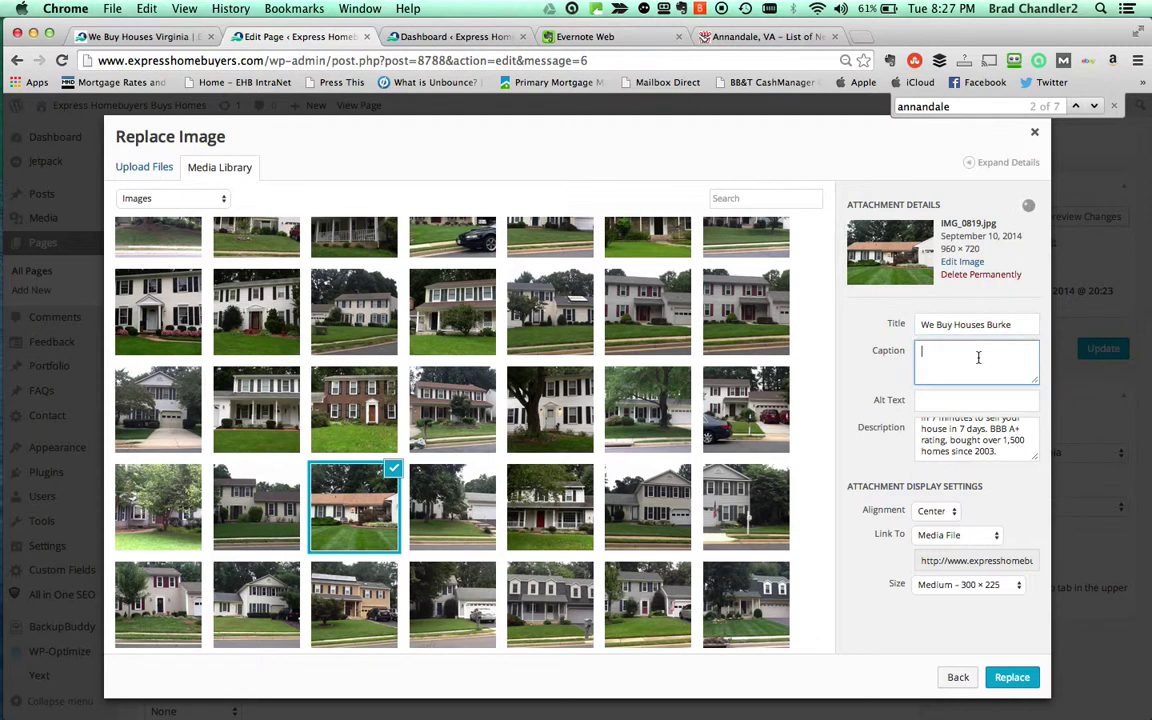
{"action": "key", "text": "ctrl+v"}
{"action": "left_click", "coordinate": [968, 400]}
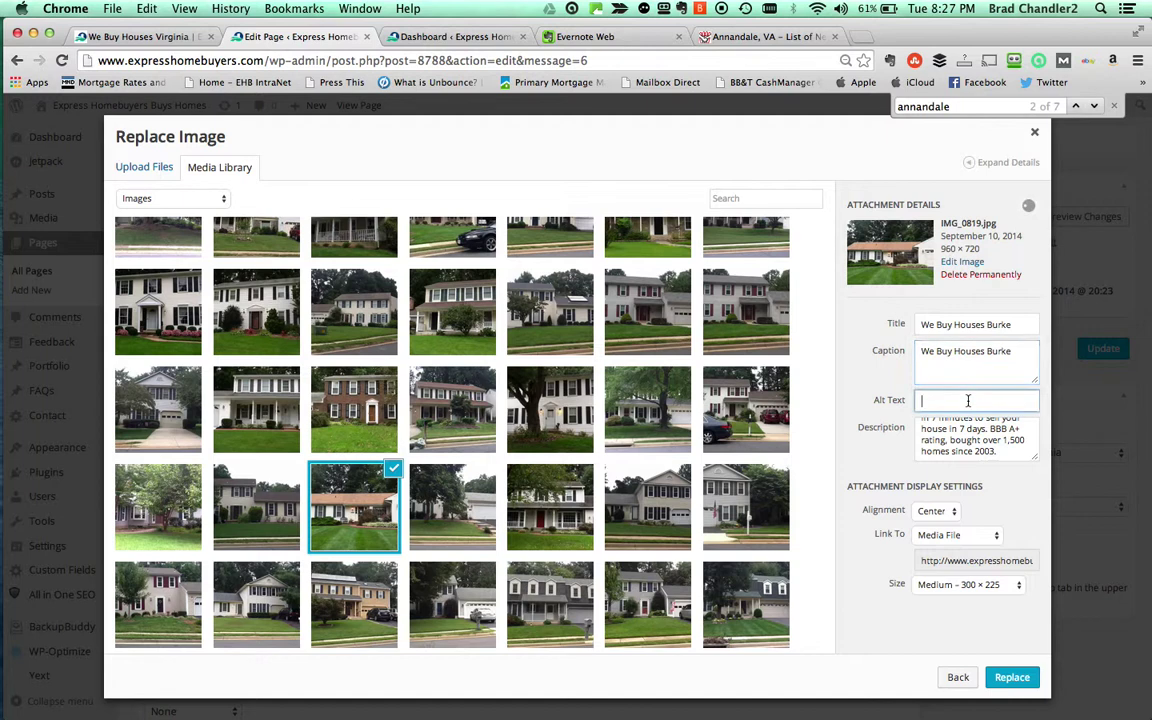
{"action": "key", "text": "ctrl+v"}
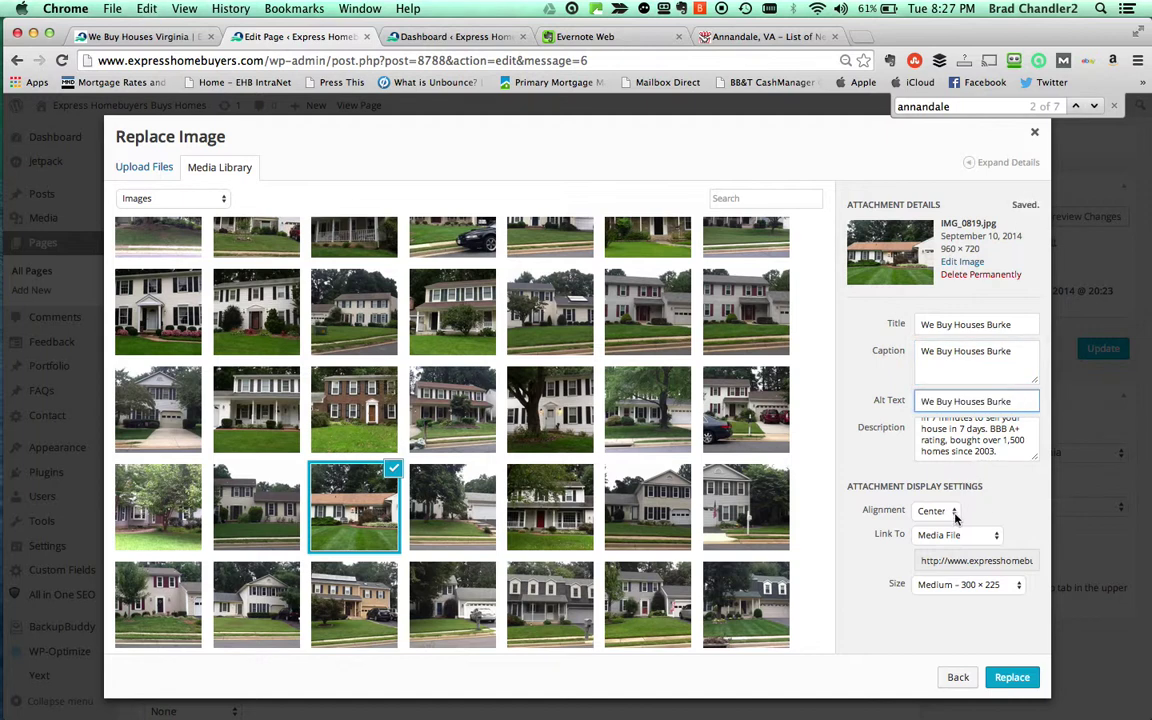
Set the photo's alignment to Right and replace the old page image with it
{"action": "left_click", "coordinate": [955, 512]}
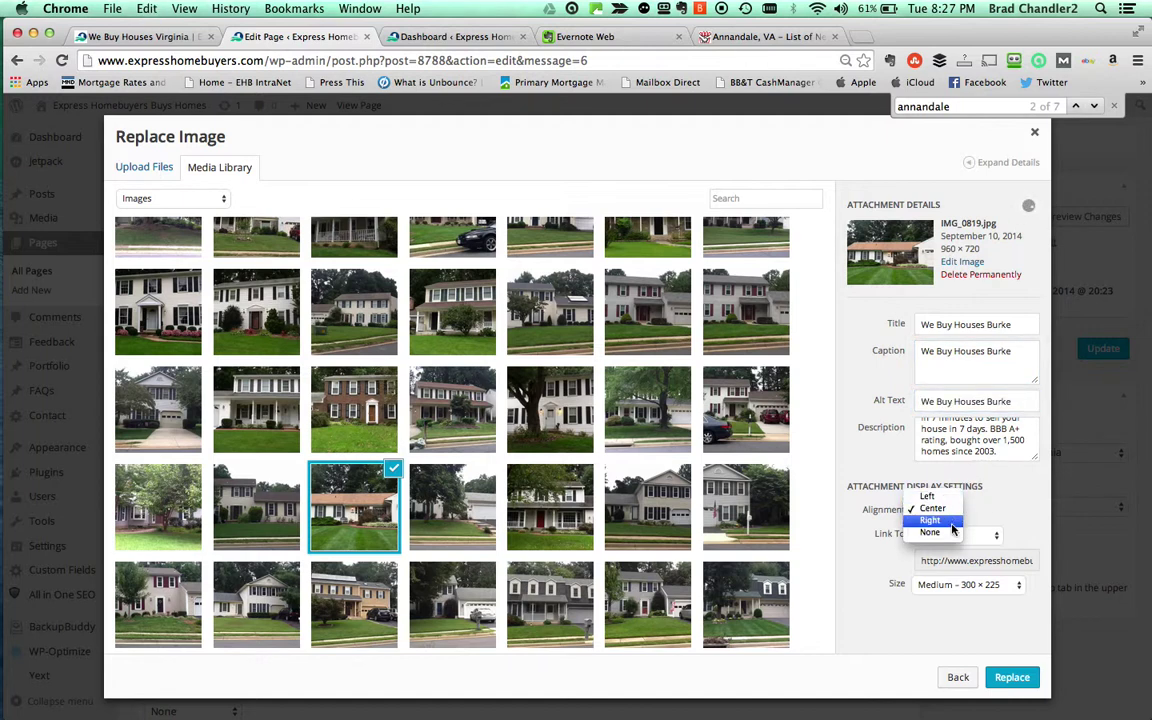
{"action": "left_click", "coordinate": [952, 524]}
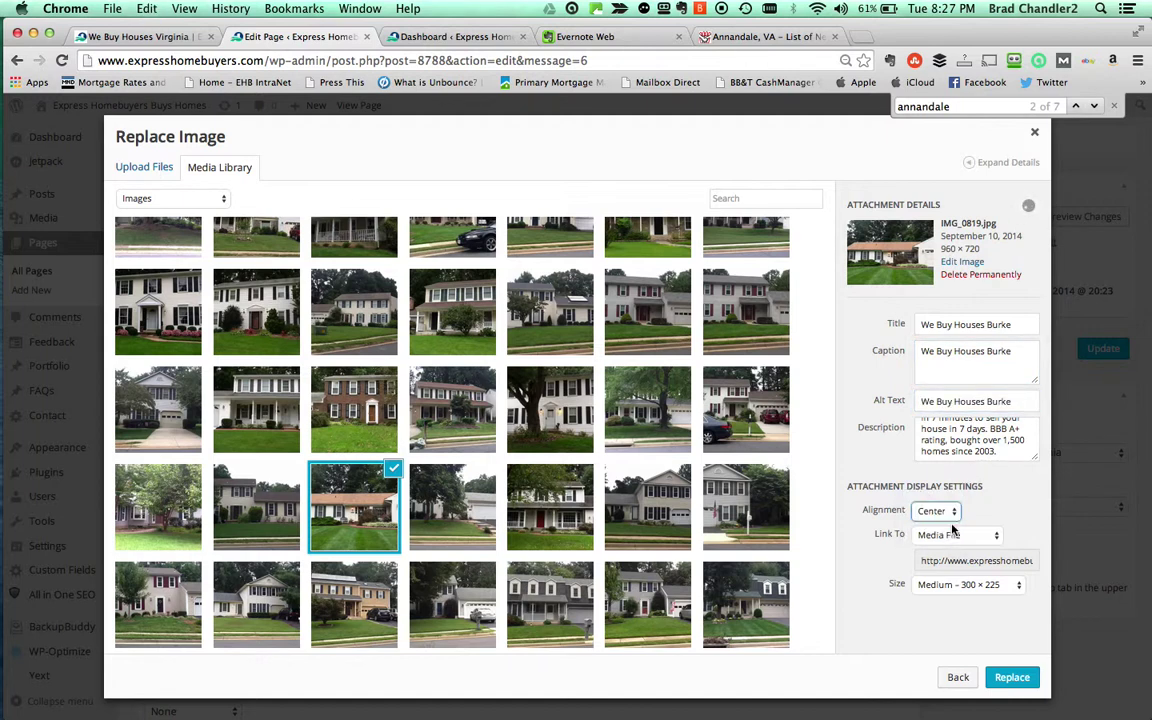
{"action": "left_click", "coordinate": [1012, 678]}
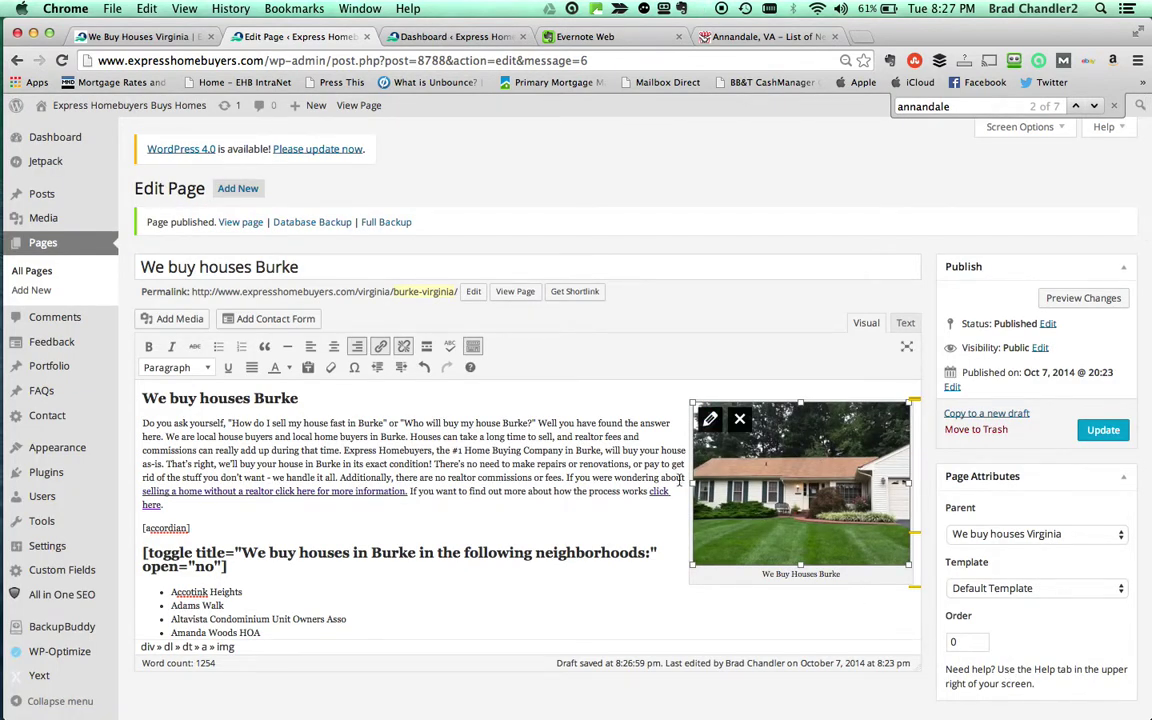
Switch to the Neighborhood Link page and try to open Burke's neighborhood list by replacing Annandale with burke in its address
{"action": "scroll", "coordinate": [579, 491], "scroll_direction": "down", "scroll_amount": 1}
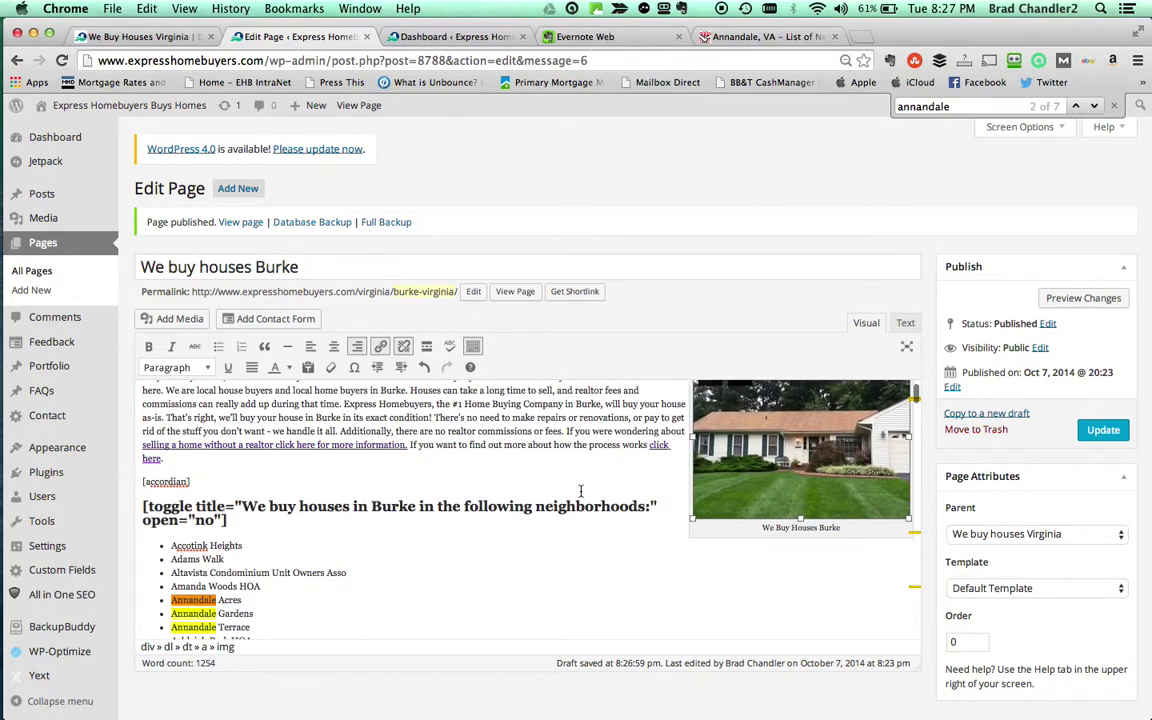
{"action": "scroll", "coordinate": [580, 491], "scroll_direction": "up", "scroll_amount": 1}
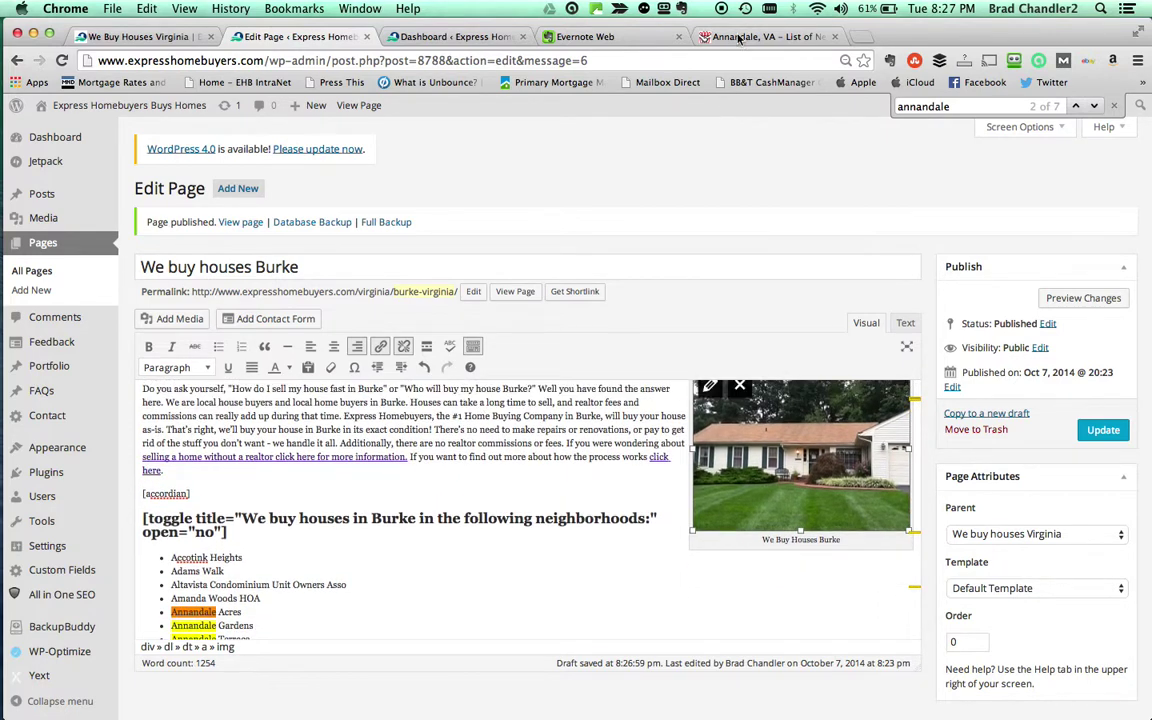
{"action": "left_click", "coordinate": [742, 37]}
{"action": "left_click", "coordinate": [267, 133]}
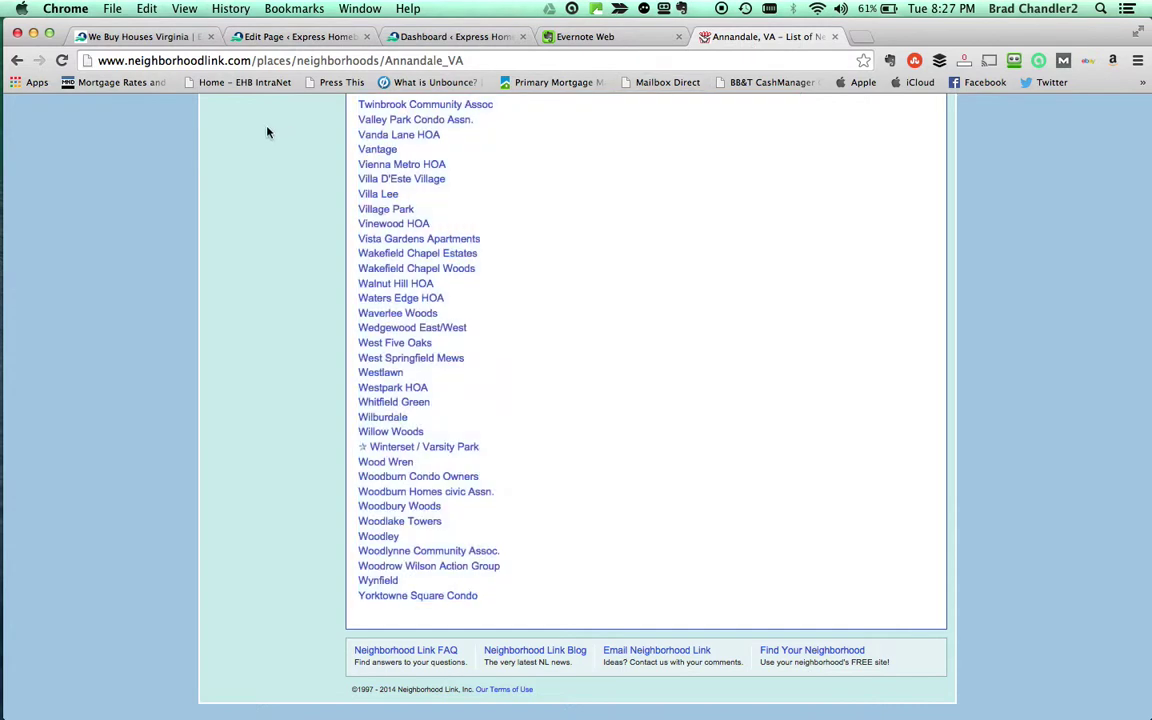
{"action": "left_click_drag", "start_coordinate": [387, 60], "coordinate": [439, 60]}
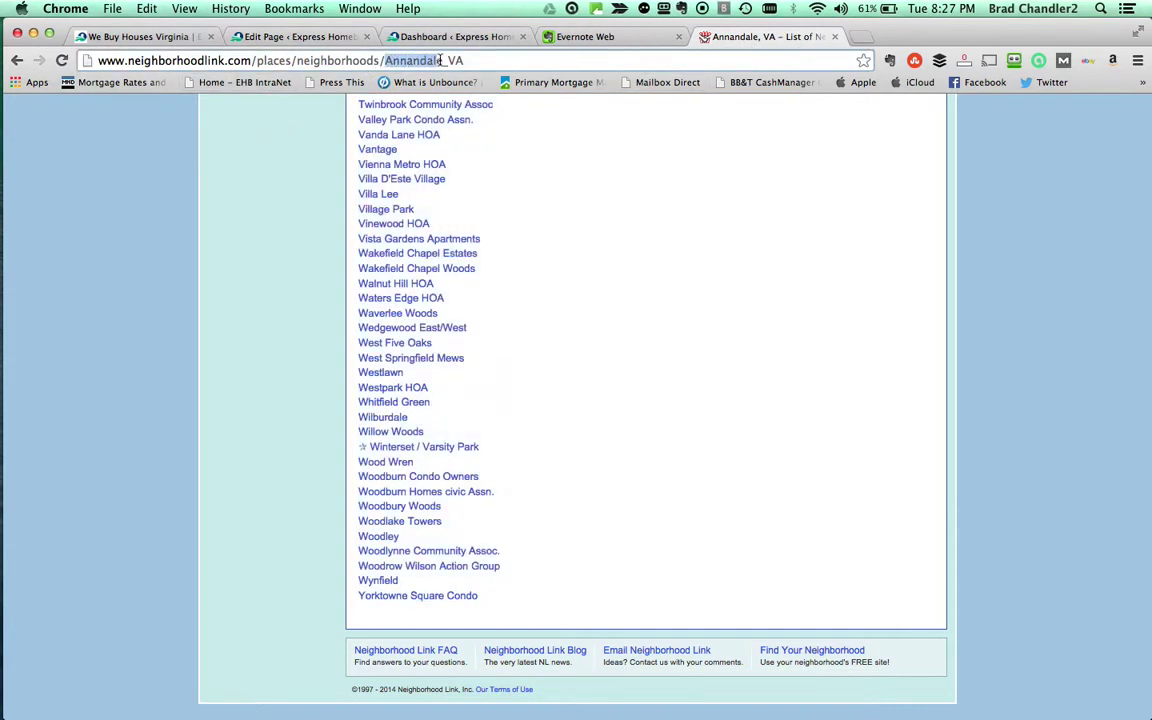
{"action": "type", "text": "burke"}
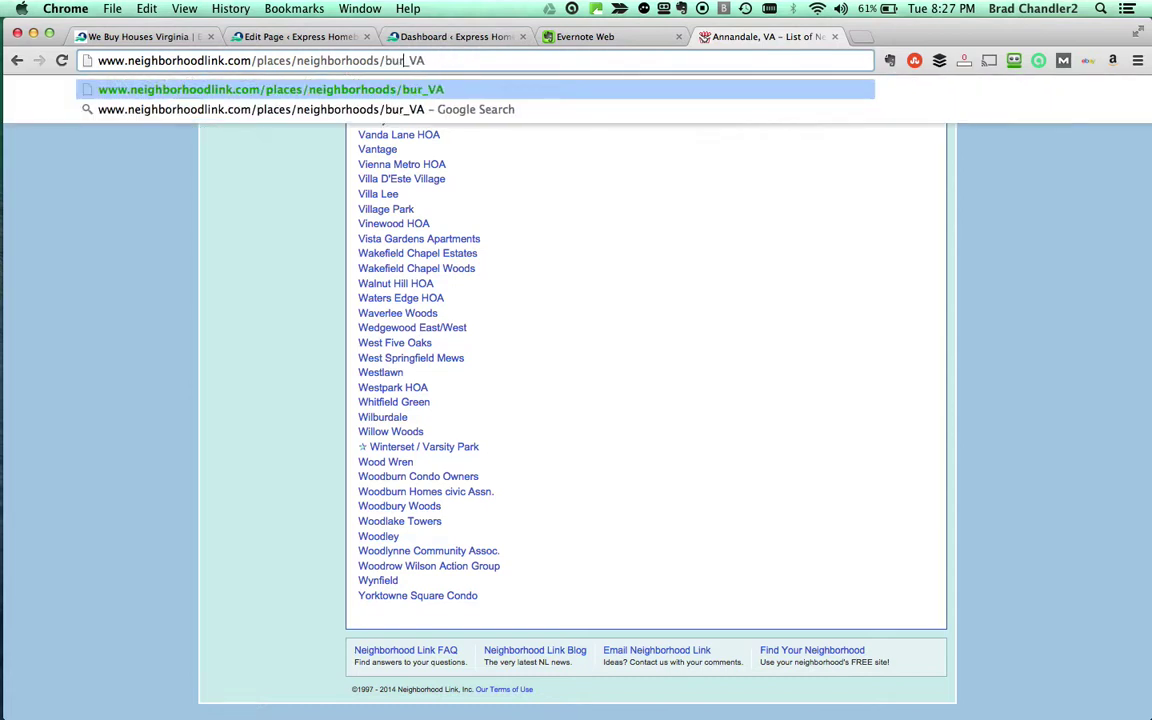
{"action": "key", "text": "Return"}
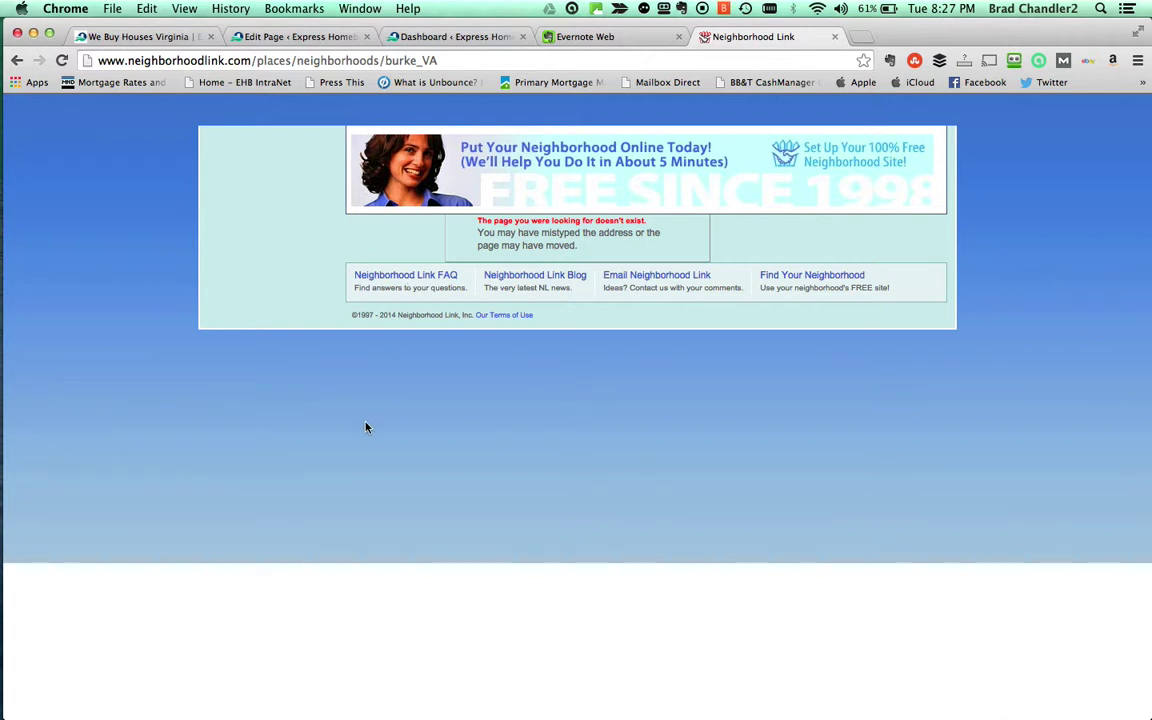
{"action": "left_click", "coordinate": [444, 60]}
{"action": "left_click", "coordinate": [444, 60]}
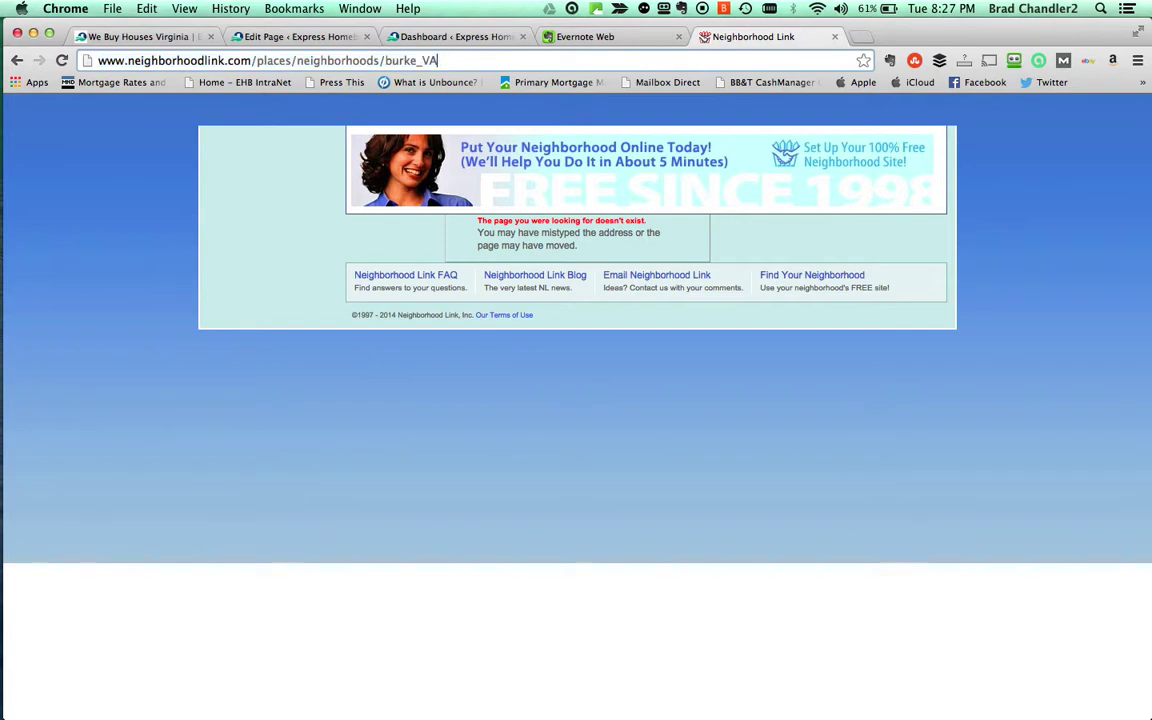
{"action": "key", "text": "BackSpace"}
{"action": "key", "text": "BackSpace"}
{"action": "key", "text": "BackSpace"}
{"action": "key", "text": "BackSpace"}
{"action": "key", "text": "BackSpace"}
{"action": "key", "text": "BackSpace"}
{"action": "key", "text": "BackSpace"}
{"action": "key", "text": "BackSpace"}
{"action": "key", "text": "BackSpace"}
{"action": "key", "text": "BackSpace"}
{"action": "key", "text": "BackSpace"}
{"action": "key", "text": "BackSpace"}
{"action": "key", "text": "BackSpace"}
{"action": "key", "text": "BackSpace"}
{"action": "key", "text": "BackSpace"}
{"action": "key", "text": "BackSpace"}
{"action": "key", "text": "BackSpace"}
{"action": "key", "text": "BackSpace"}
{"action": "key", "text": "BackSpace"}
{"action": "key", "text": "BackSpace"}
{"action": "key", "text": "BackSpace"}
{"action": "key", "text": "BackSpace"}
{"action": "key", "text": "BackSpace"}
{"action": "key", "text": "BackSpace"}
{"action": "key", "text": "BackSpace"}
{"action": "key", "text": "BackSpace"}
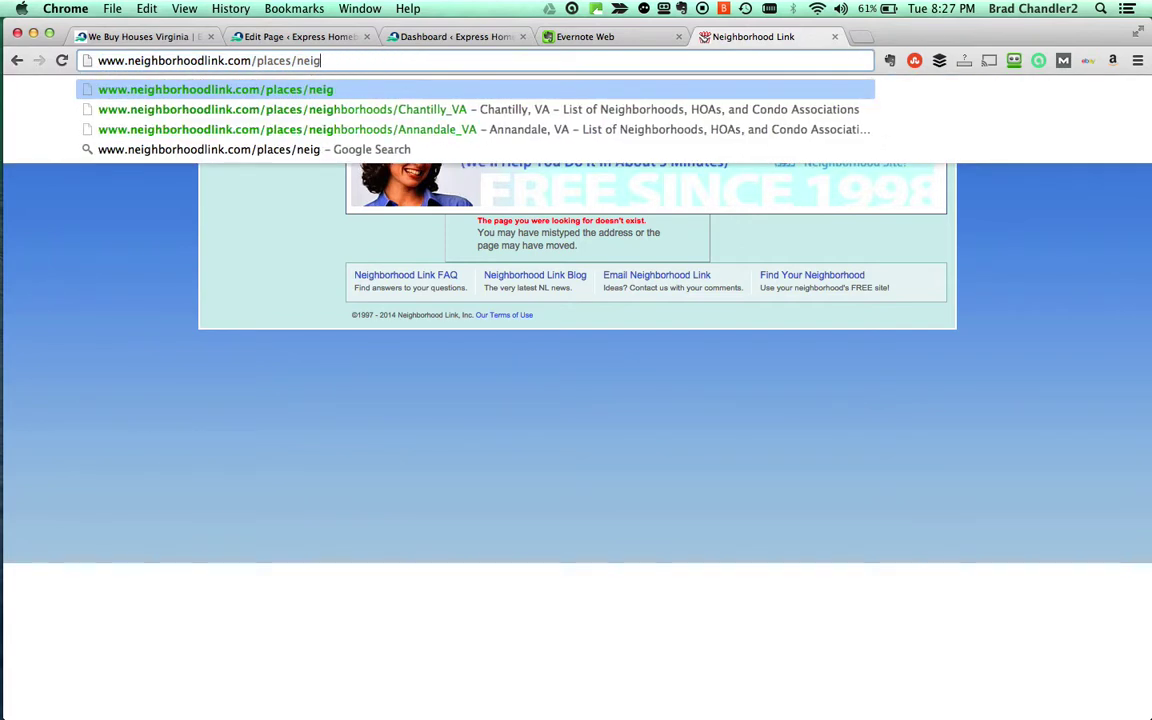
{"action": "key", "text": "BackSpace"}
{"action": "key", "text": "BackSpace"}
{"action": "key", "text": "BackSpace"}
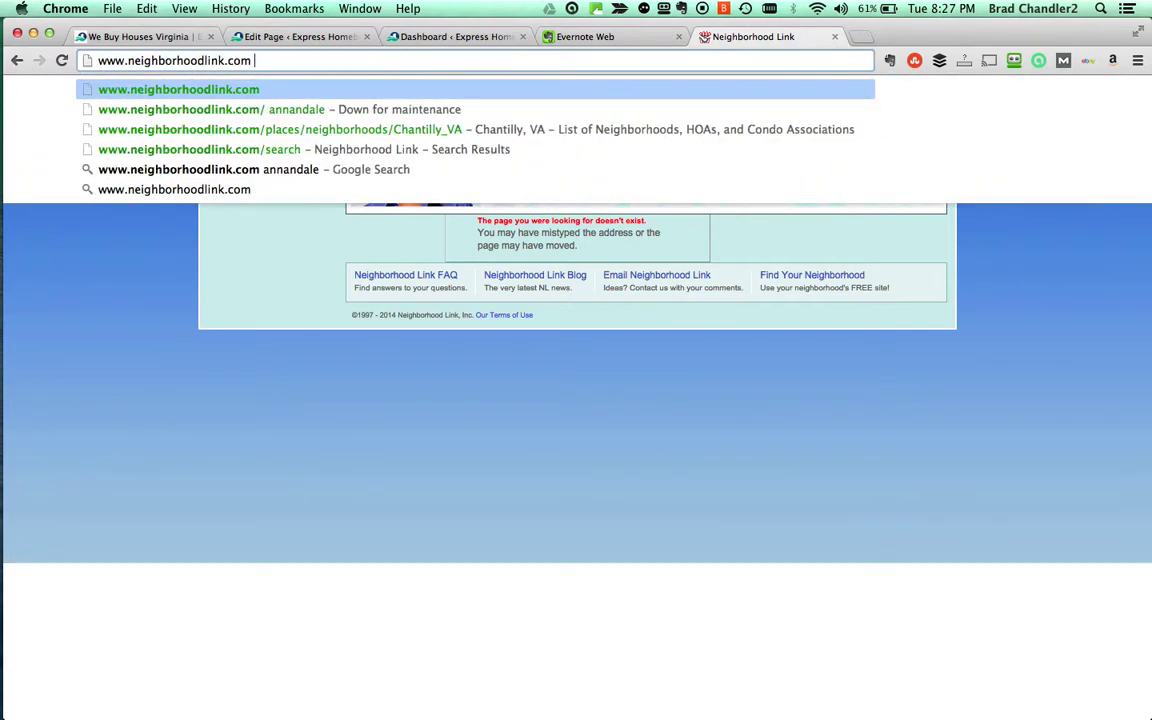
{"action": "type", "text": "burke va"}
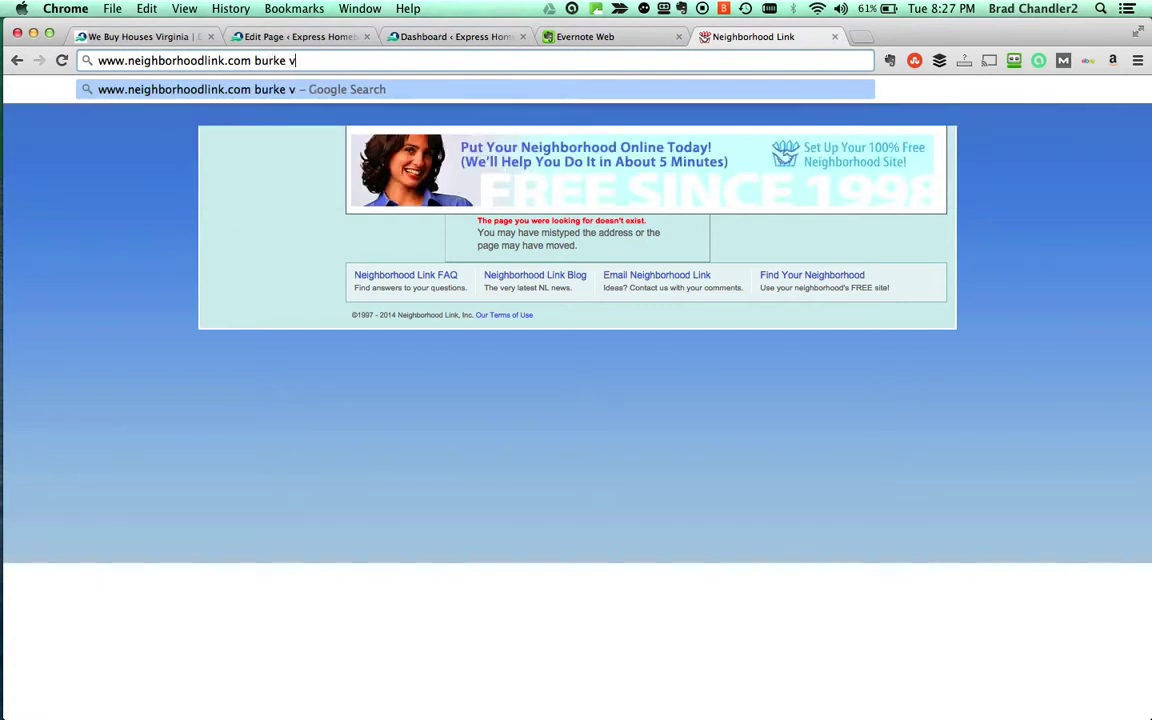
{"action": "key", "text": "Return"}
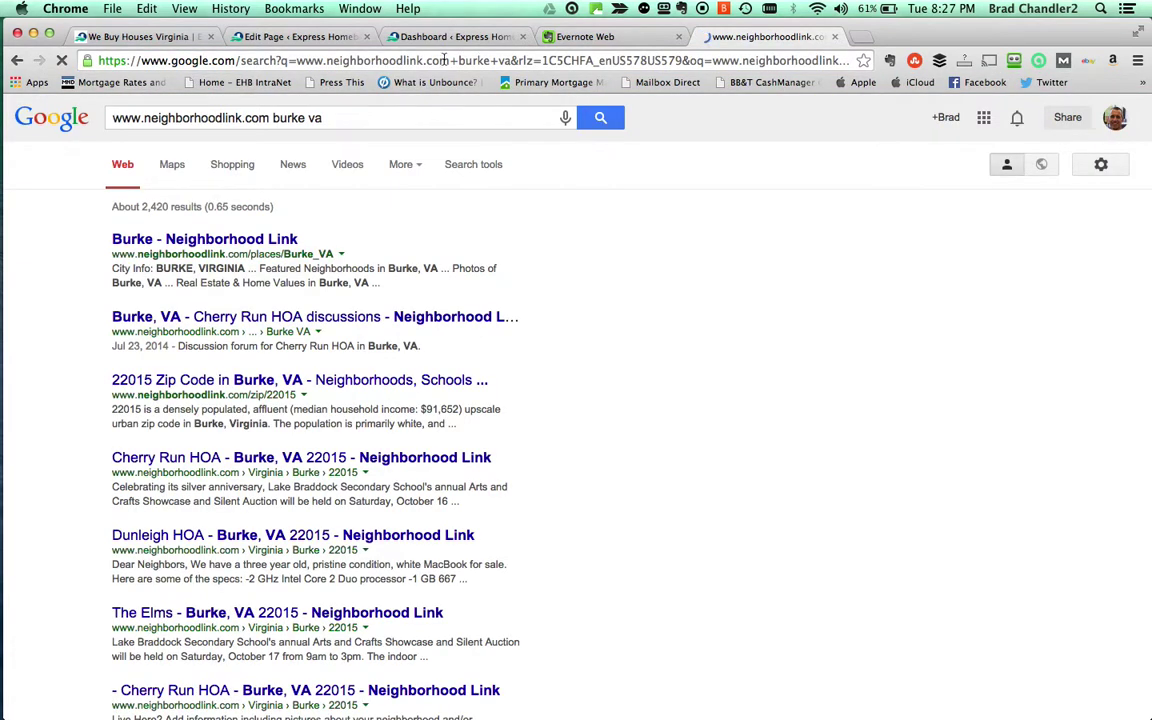
{"action": "left_click", "coordinate": [232, 242]}
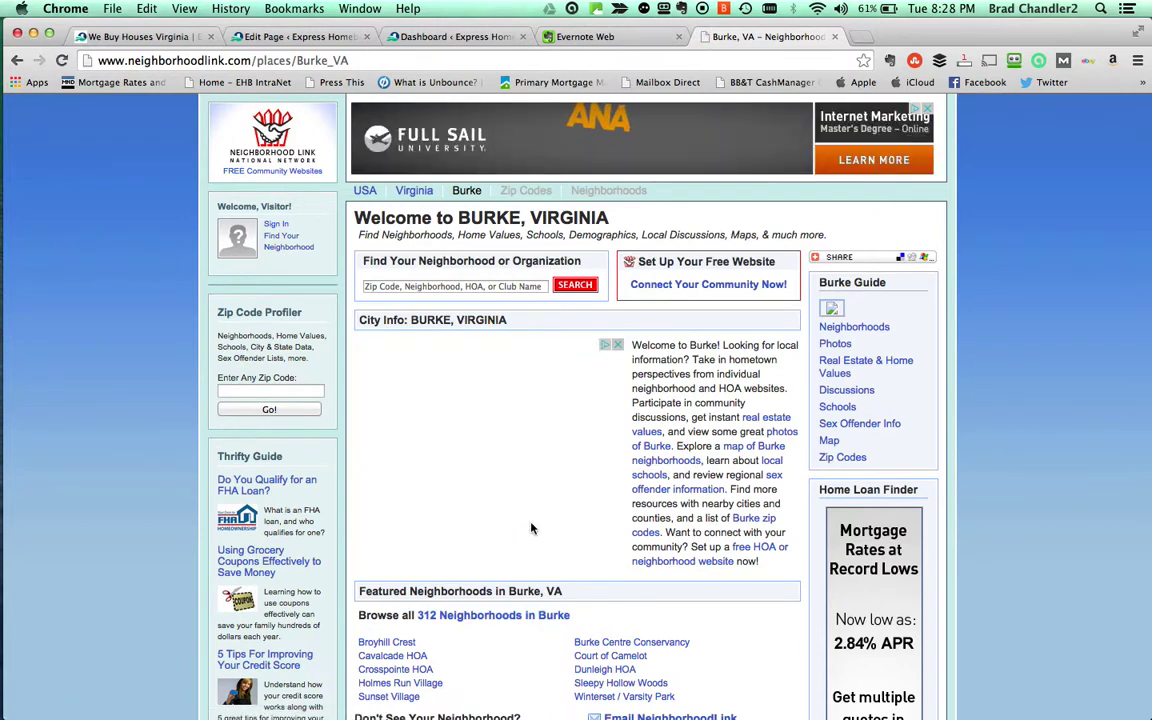
Open Burke's full neighborhood list and copy every name from Accotink Heights to Yates Ford Road Homes
{"action": "scroll", "coordinate": [517, 624], "scroll_direction": "down", "scroll_amount": 5}
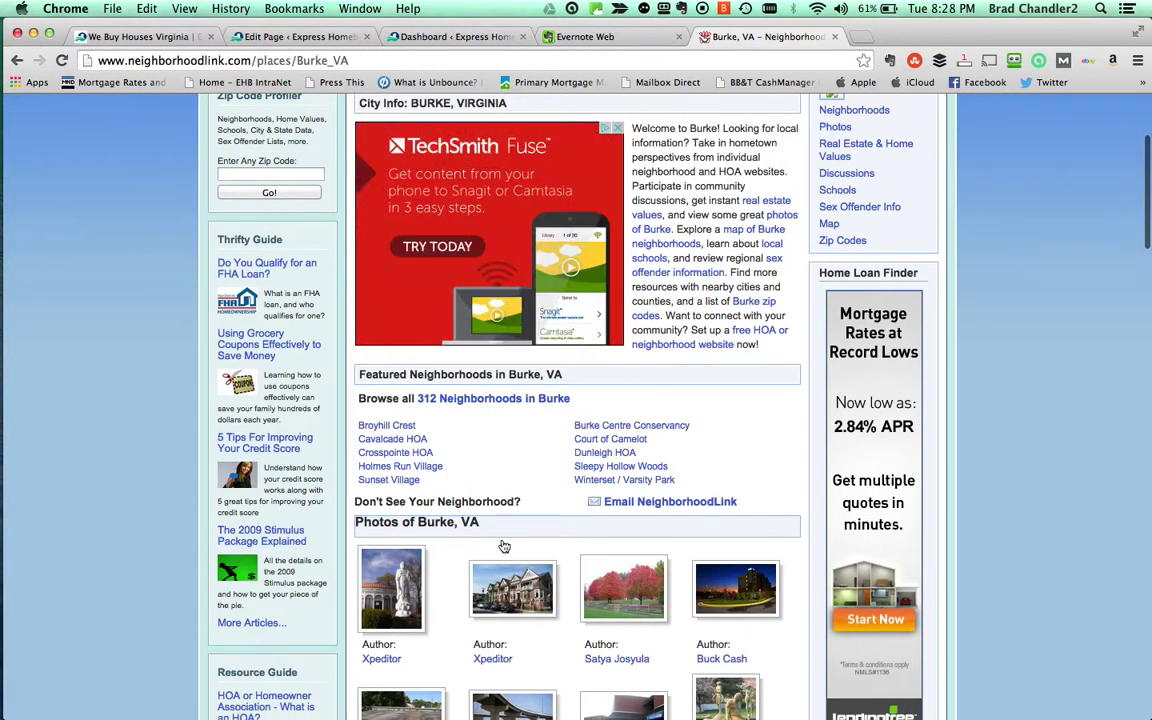
{"action": "left_click", "coordinate": [496, 400]}
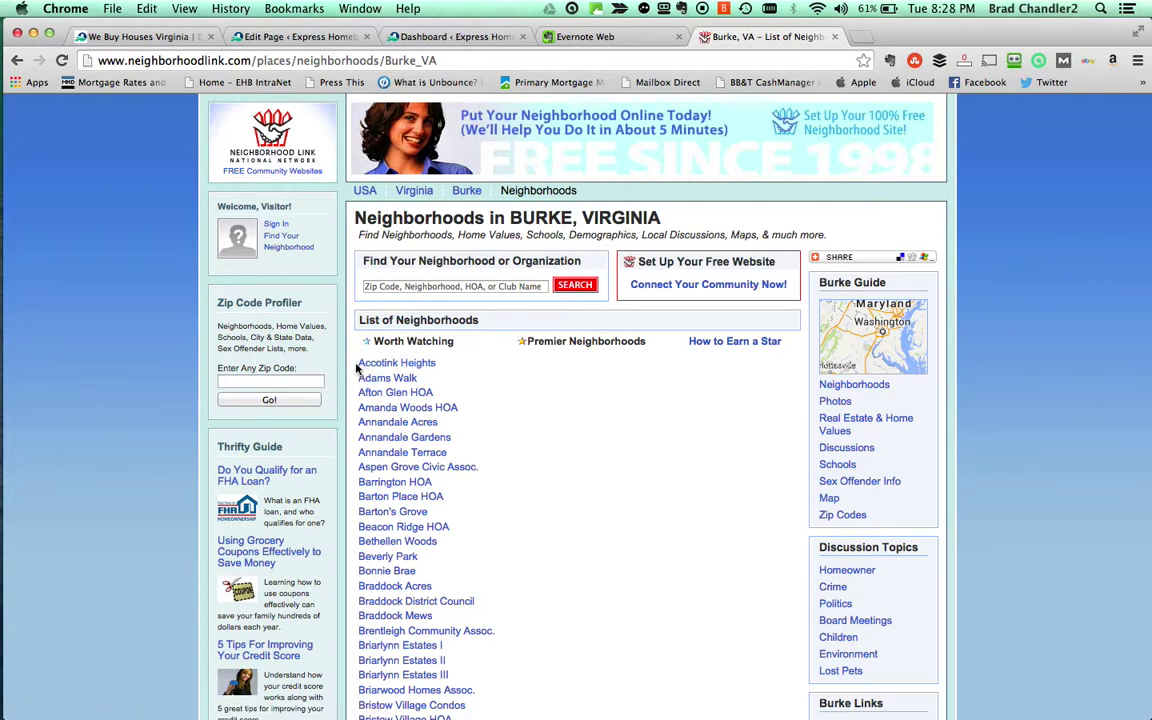
{"action": "left_click_drag", "start_coordinate": [362, 403], "coordinate": [474, 717]}
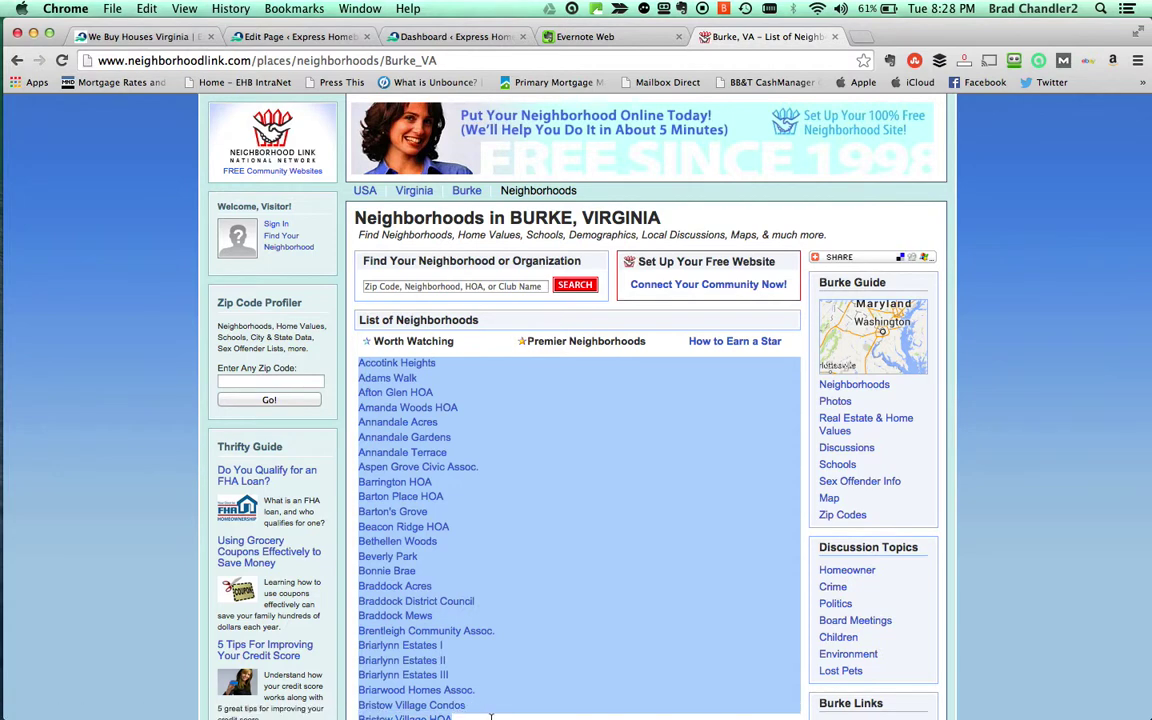
{"action": "left_click_drag", "start_coordinate": [491, 717], "coordinate": [507, 313]}
{"action": "scroll", "coordinate": [489, 514], "scroll_direction": "down", "scroll_amount": 20}
{"action": "scroll", "coordinate": [488, 524], "scroll_direction": "up", "scroll_amount": 3}
{"action": "scroll", "coordinate": [506, 327], "scroll_direction": "up", "scroll_amount": 4}
{"action": "scroll", "coordinate": [506, 355], "scroll_direction": "up", "scroll_amount": 6}
{"action": "scroll", "coordinate": [506, 314], "scroll_direction": "down", "scroll_amount": 4}
{"action": "scroll", "coordinate": [507, 313], "scroll_direction": "down", "scroll_amount": 10}
{"action": "scroll", "coordinate": [507, 317], "scroll_direction": "down", "scroll_amount": 20}
{"action": "left_click_drag", "start_coordinate": [508, 320], "coordinate": [631, 597]}
{"action": "scroll", "coordinate": [560, 558], "scroll_direction": "up", "scroll_amount": 5}
{"action": "scroll", "coordinate": [564, 580], "scroll_direction": "up", "scroll_amount": 3}
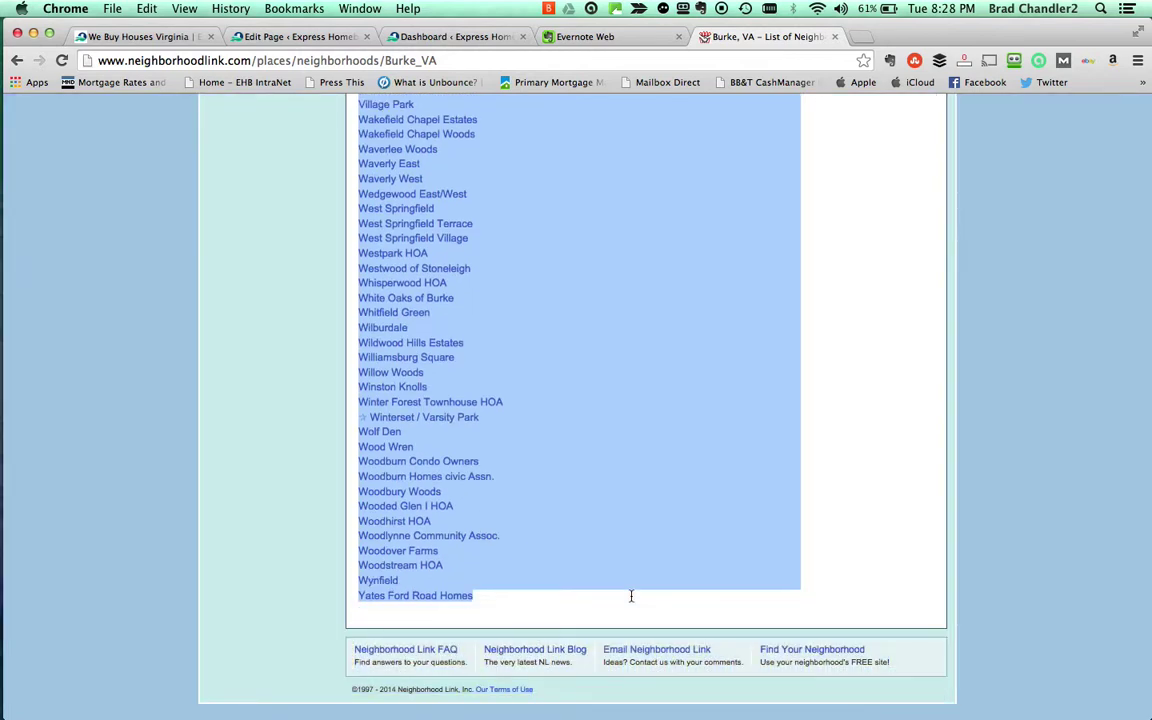
{"action": "left_click_drag", "start_coordinate": [631, 597], "coordinate": [631, 597]}
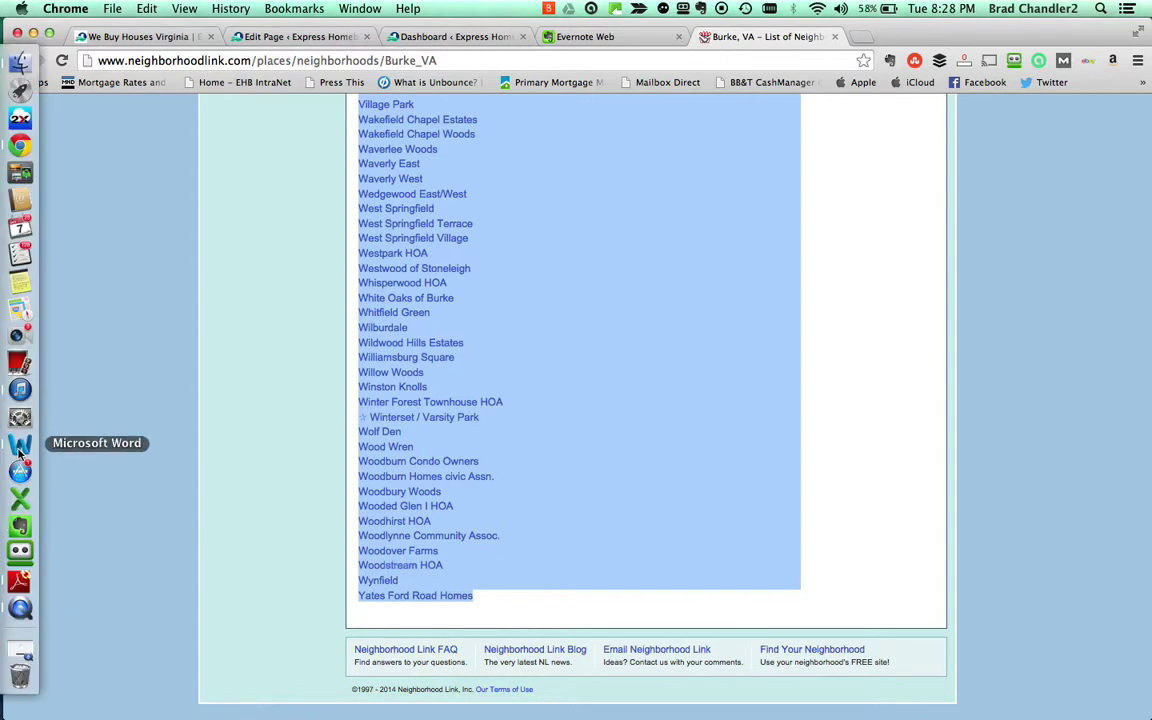
Switch to Microsoft Word, create a new blank document and paste the copied neighborhood list into it
{"action": "left_click", "coordinate": [20, 445]}
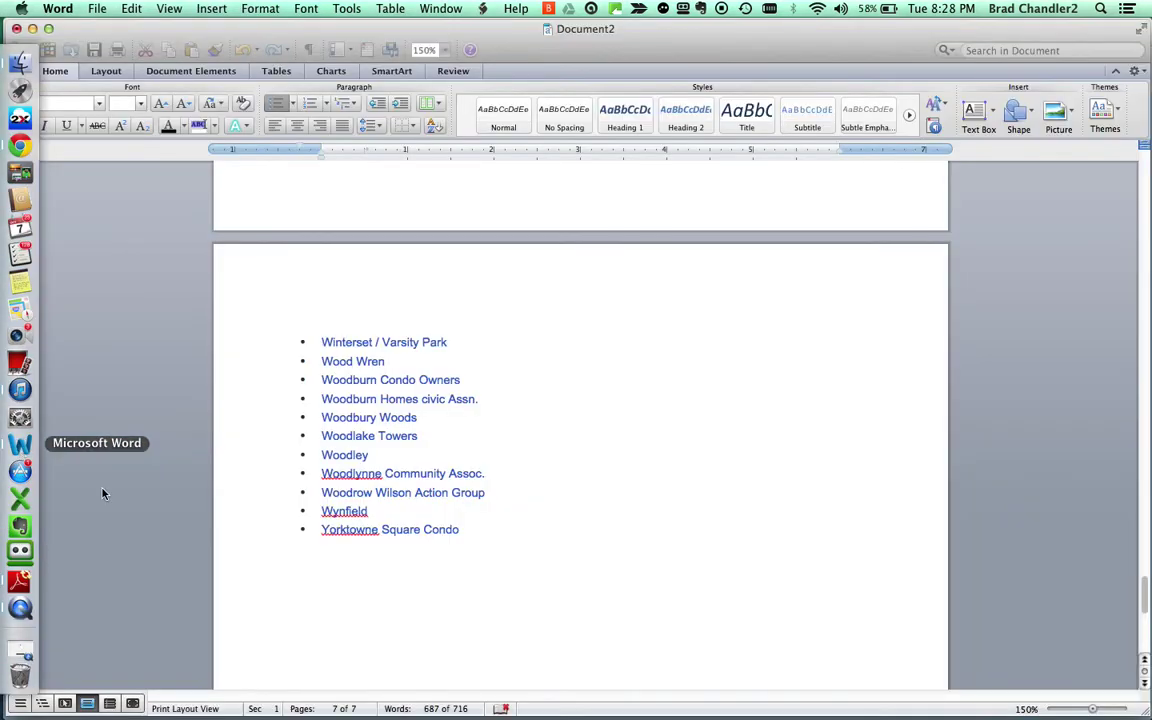
{"action": "key", "text": "super+p"}
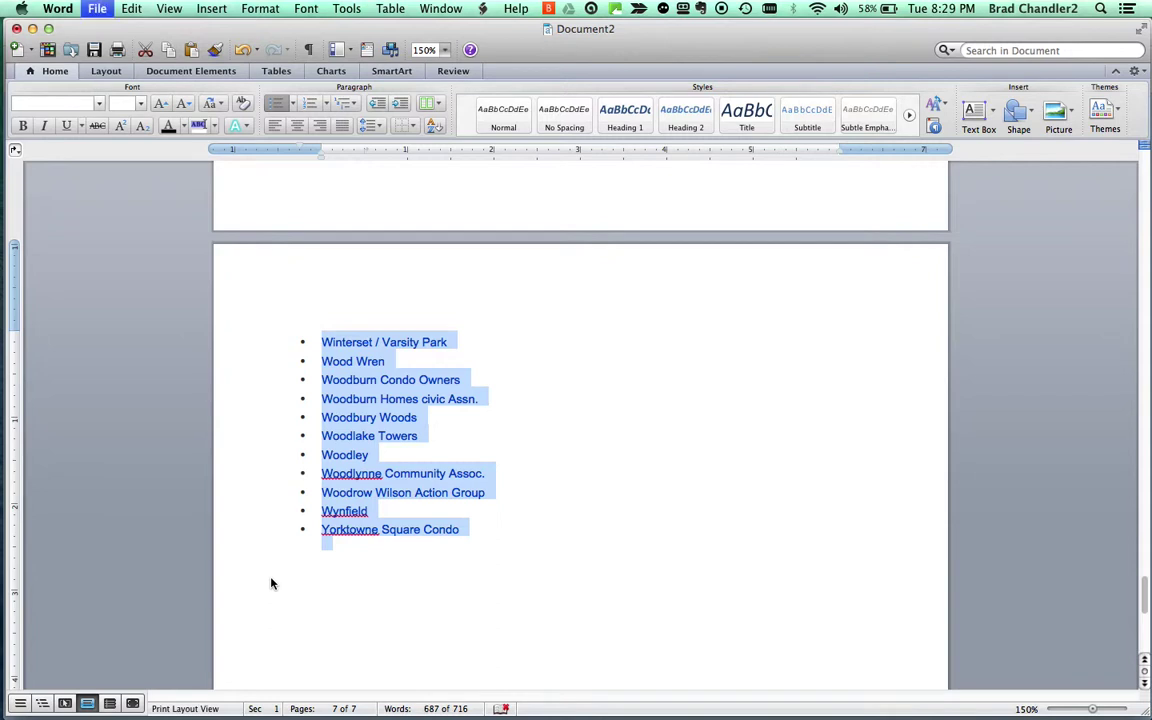
{"action": "key", "text": "super+n"}
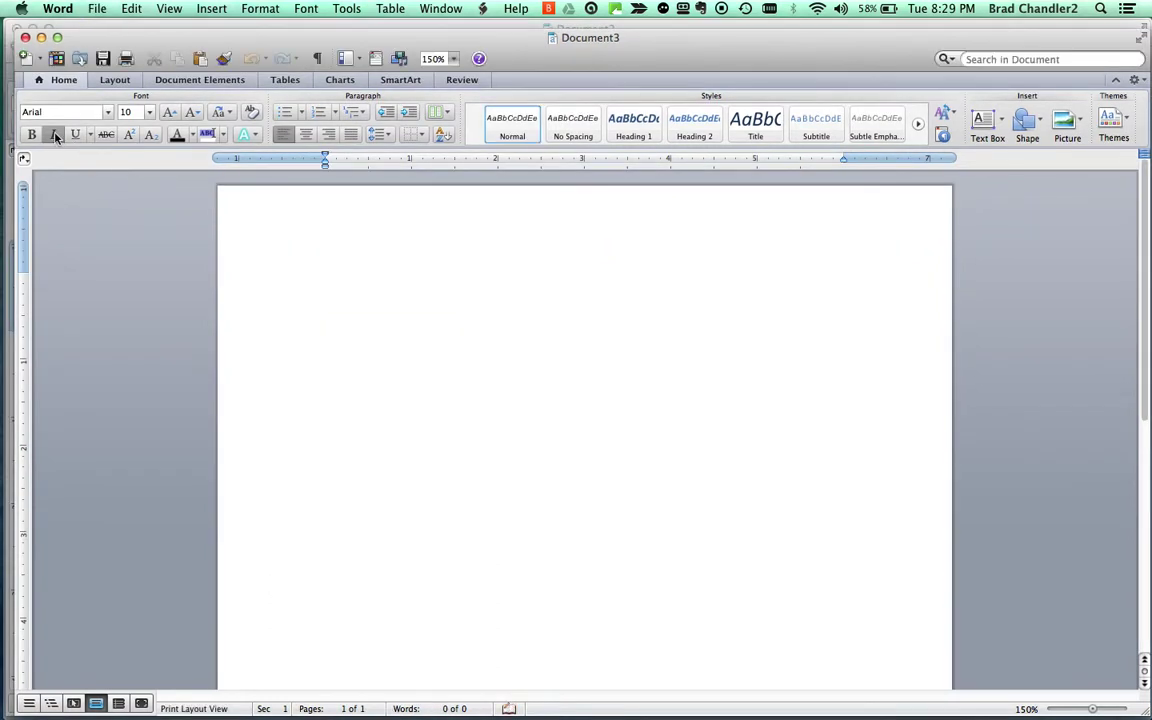
{"action": "left_click", "coordinate": [56, 135]}
{"action": "key", "text": "super+v"}
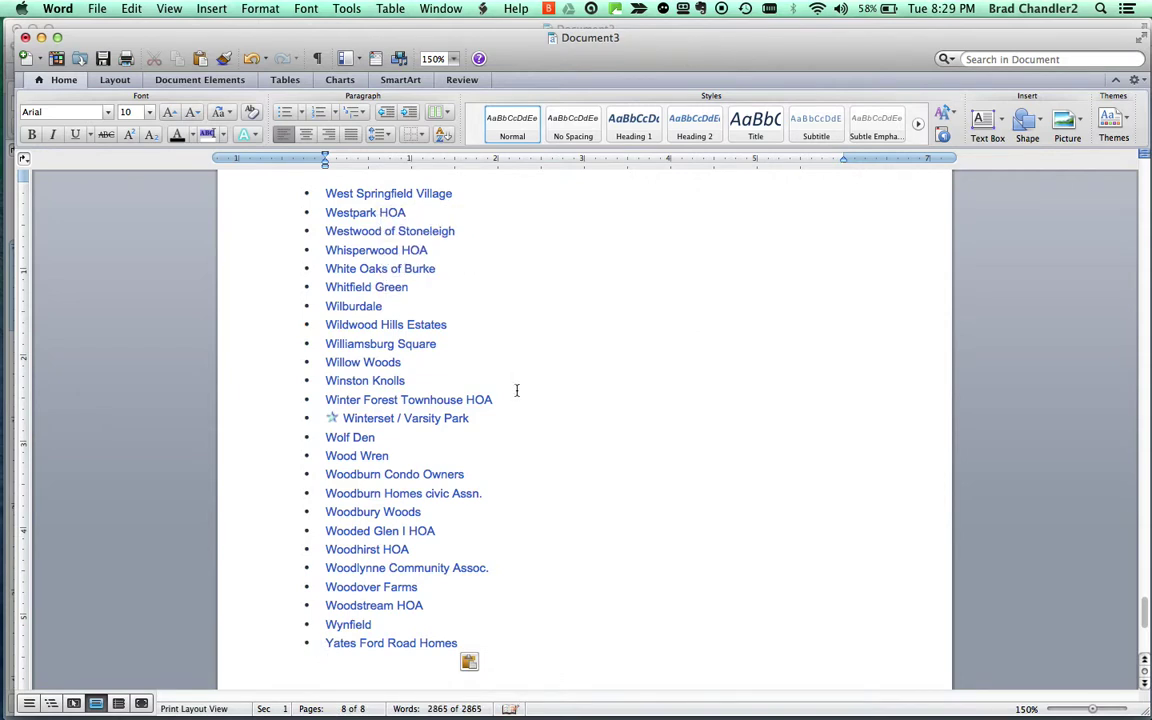
Strip the hyperlinks from the whole pasted list and delete the star icon and leading space before Winterset / Varsity Park
{"action": "key", "text": "super+a"}
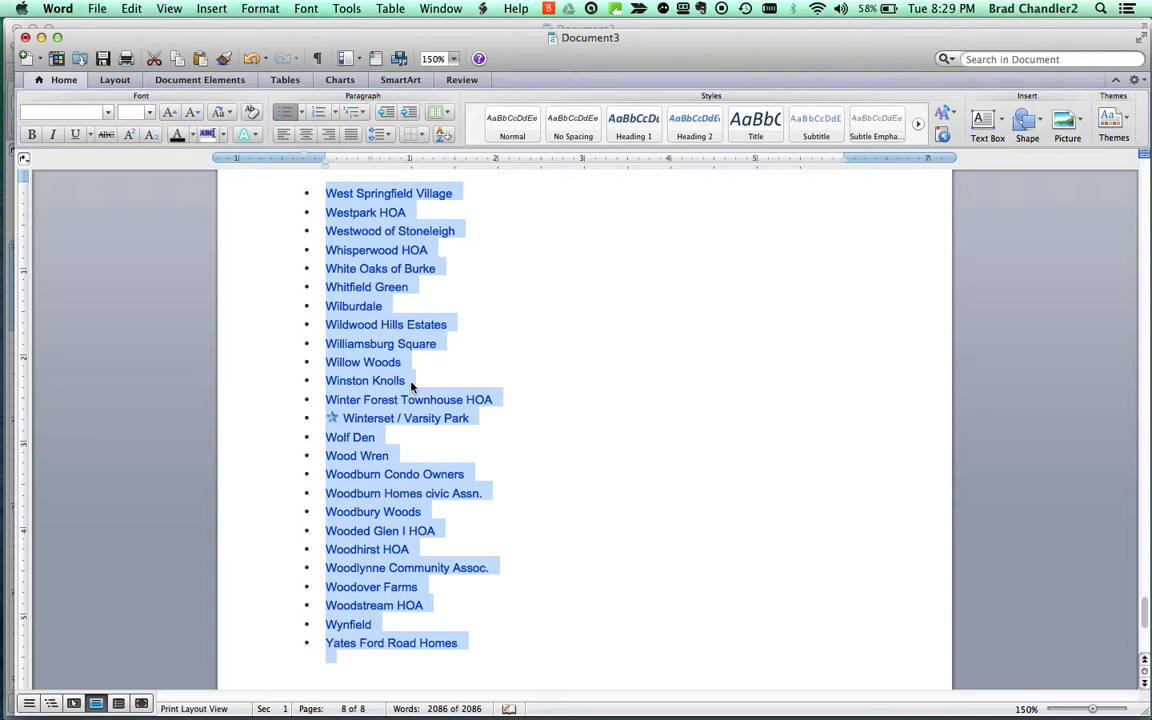
{"action": "left_click", "coordinate": [452, 313]}
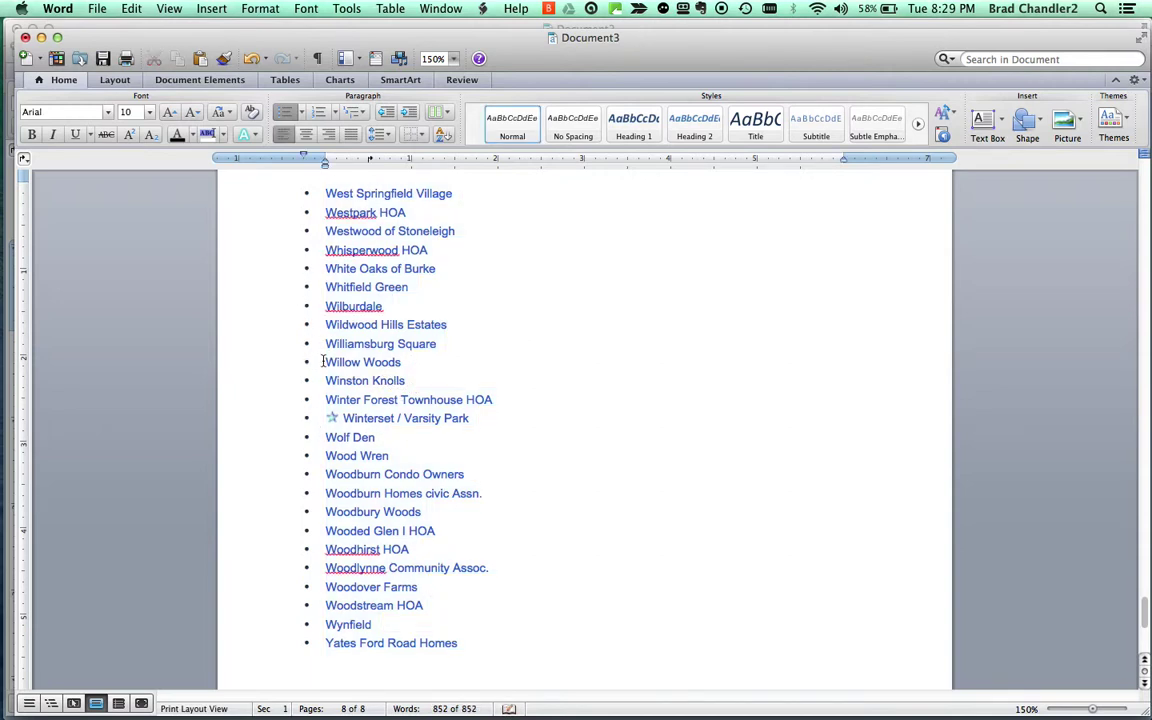
{"action": "left_click", "coordinate": [333, 418]}
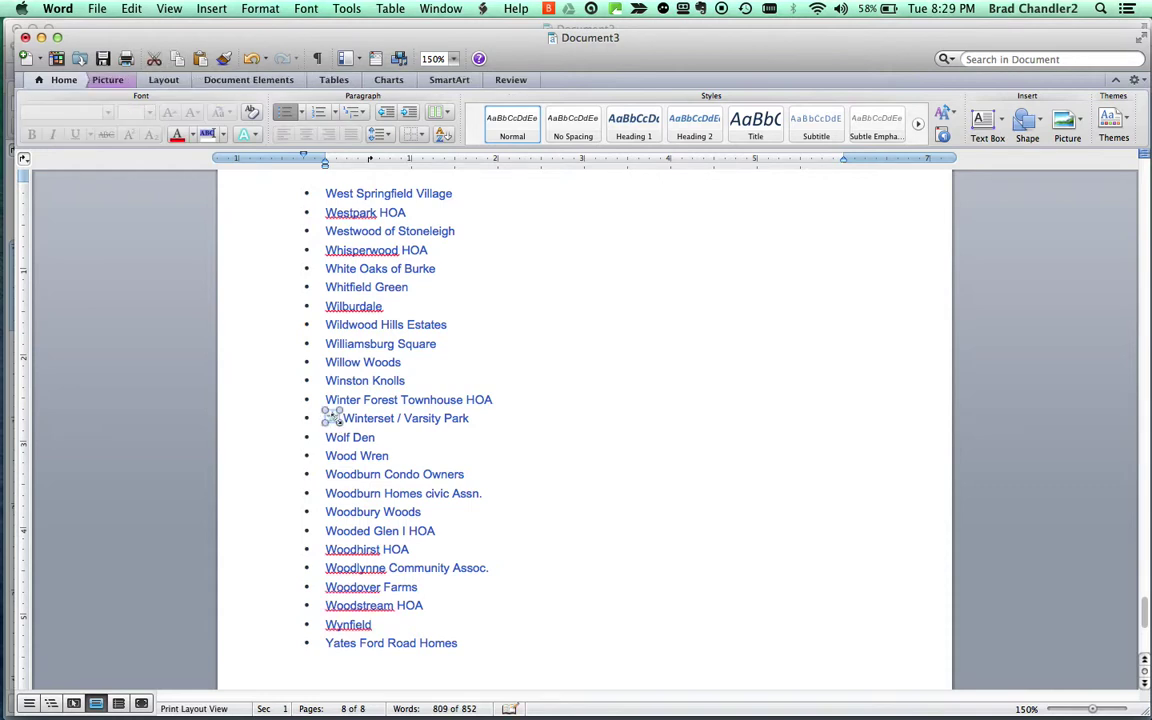
{"action": "key", "text": "Delete"}
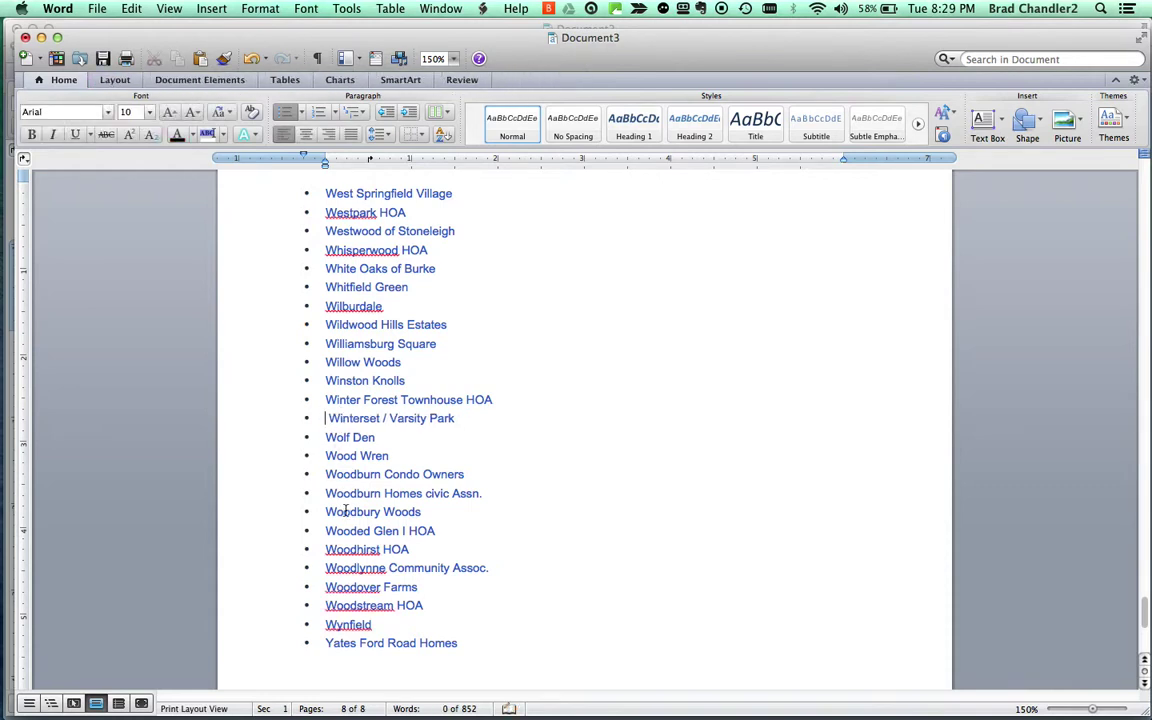
{"action": "key", "text": "Delete"}
Check the rest of the list back to Accotink Heights for leftover star icons, and copy the entire cleaned list
{"action": "scroll", "coordinate": [464, 408], "scroll_direction": "up", "scroll_amount": 15}
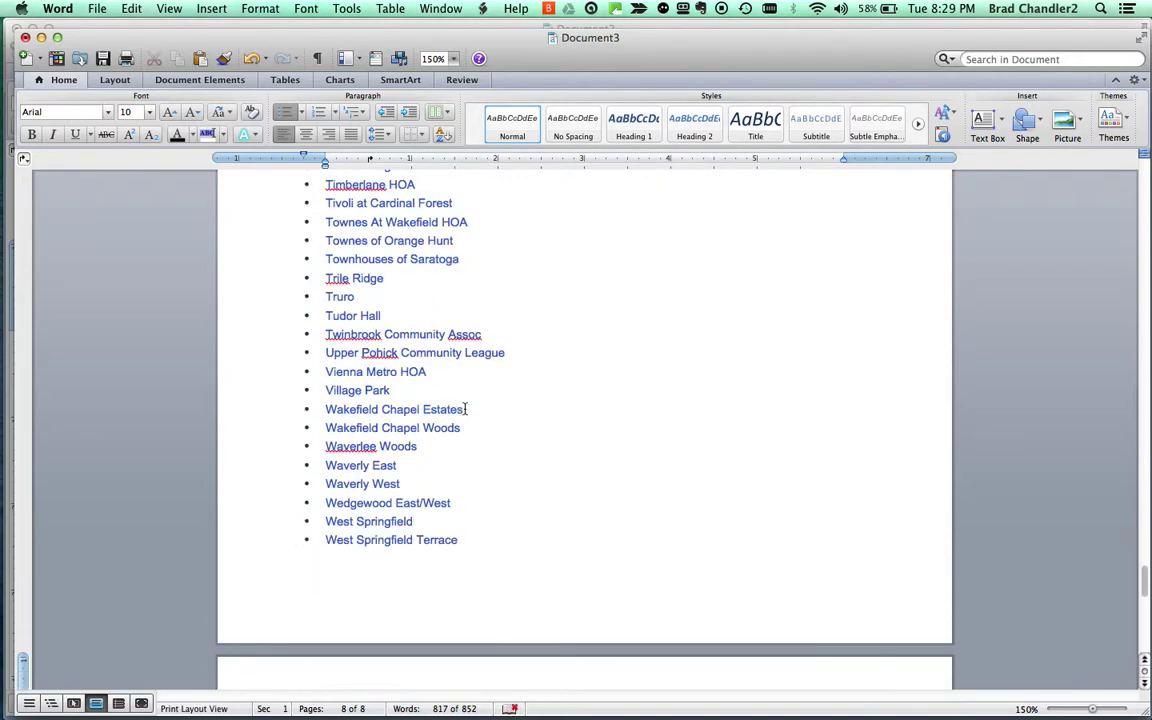
{"action": "scroll", "coordinate": [464, 408], "scroll_direction": "up", "scroll_amount": 15}
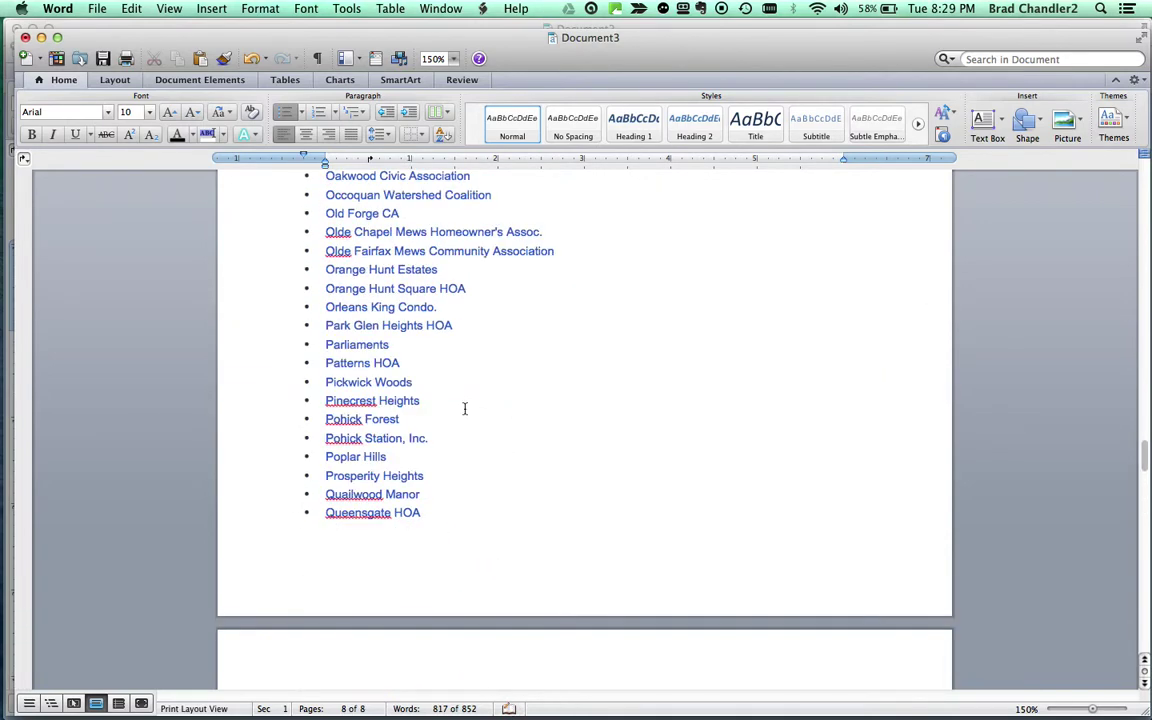
{"action": "scroll", "coordinate": [464, 408], "scroll_direction": "up", "scroll_amount": 15}
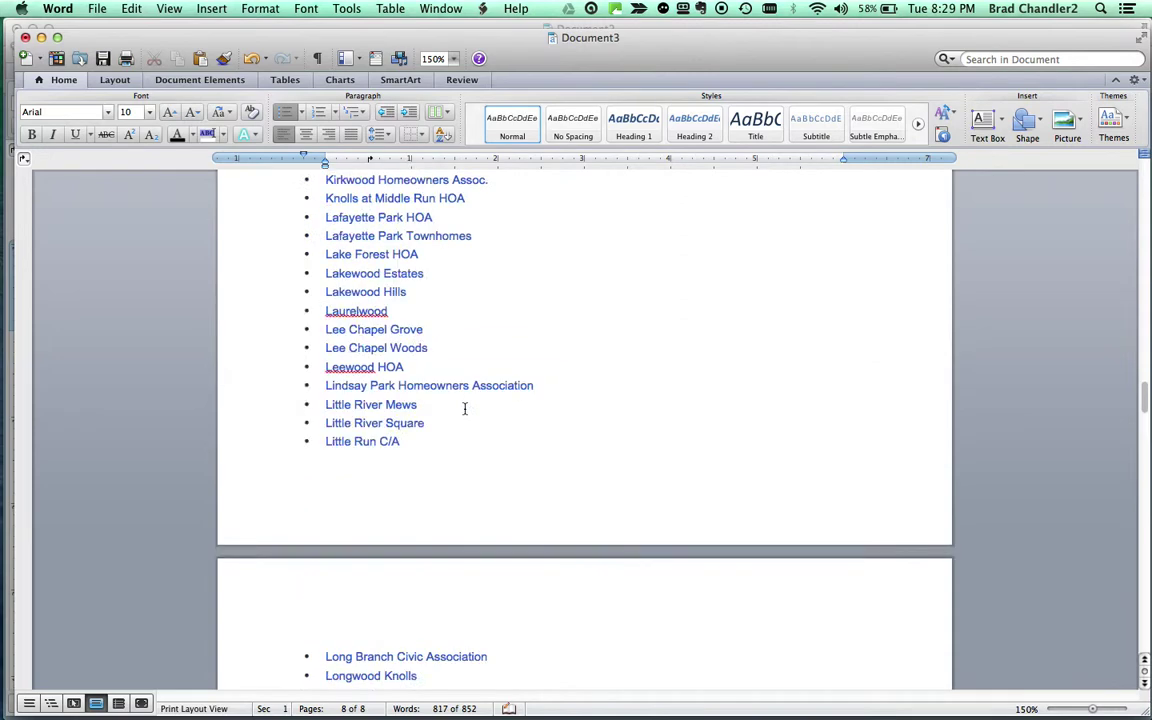
{"action": "scroll", "coordinate": [464, 408], "scroll_direction": "up", "scroll_amount": 15}
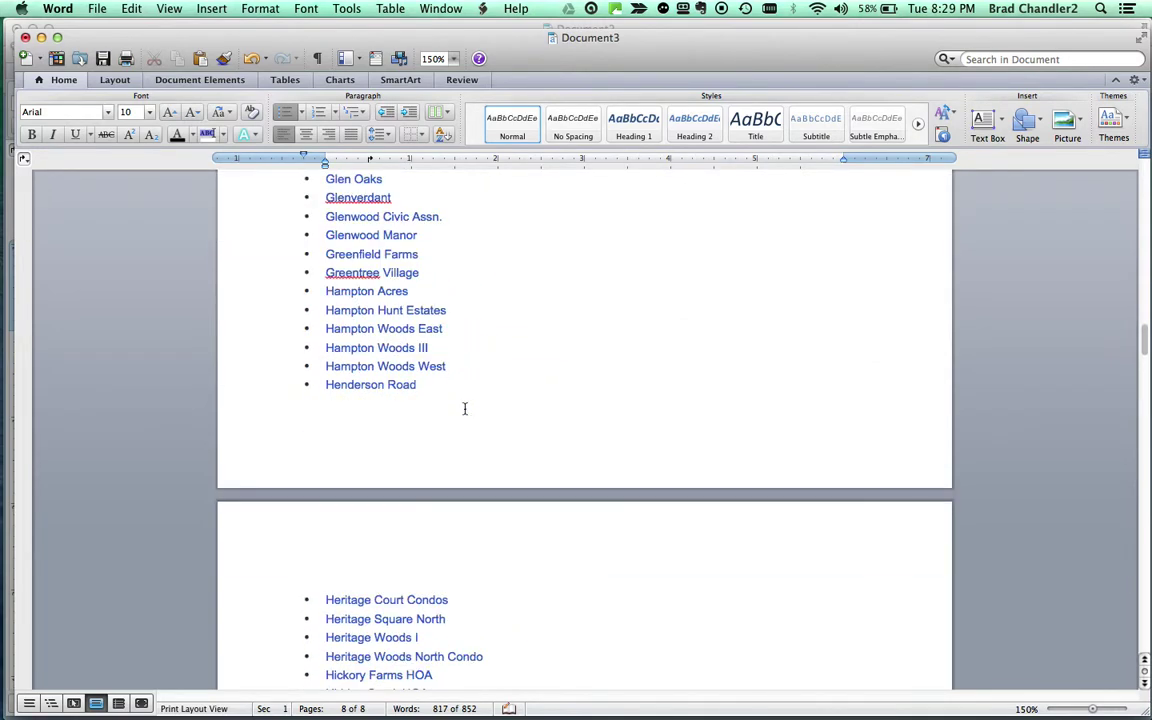
{"action": "scroll", "coordinate": [464, 408], "scroll_direction": "up", "scroll_amount": 15}
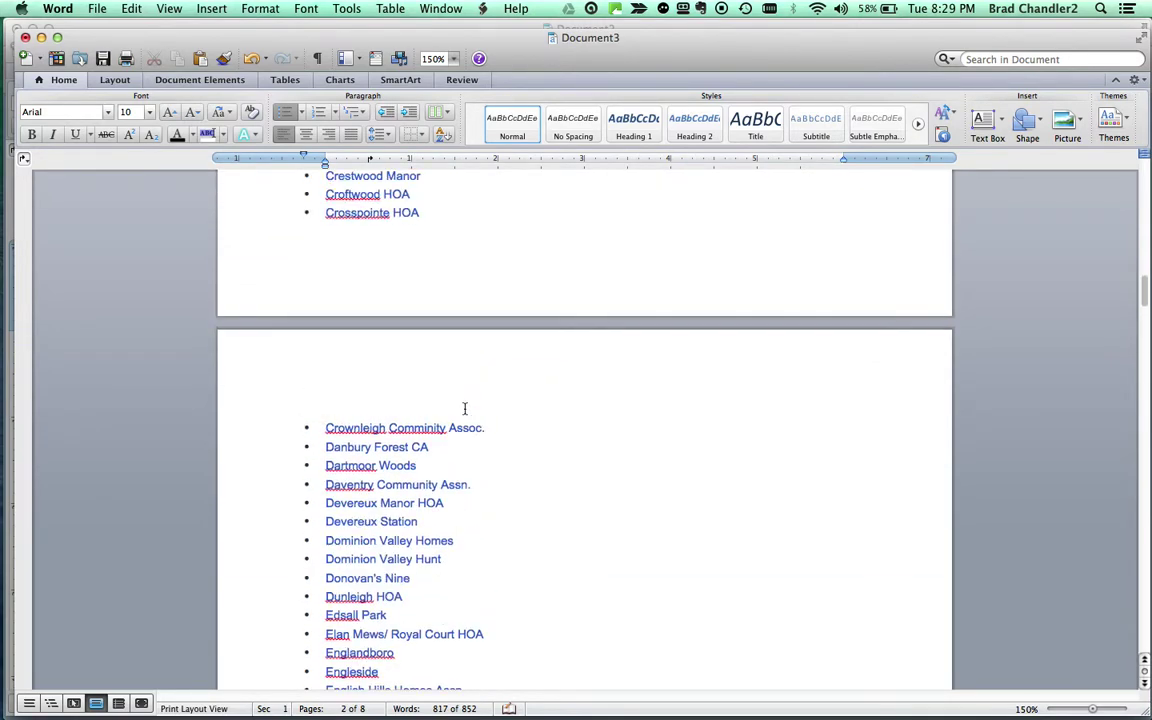
{"action": "scroll", "coordinate": [464, 408], "scroll_direction": "up", "scroll_amount": 15}
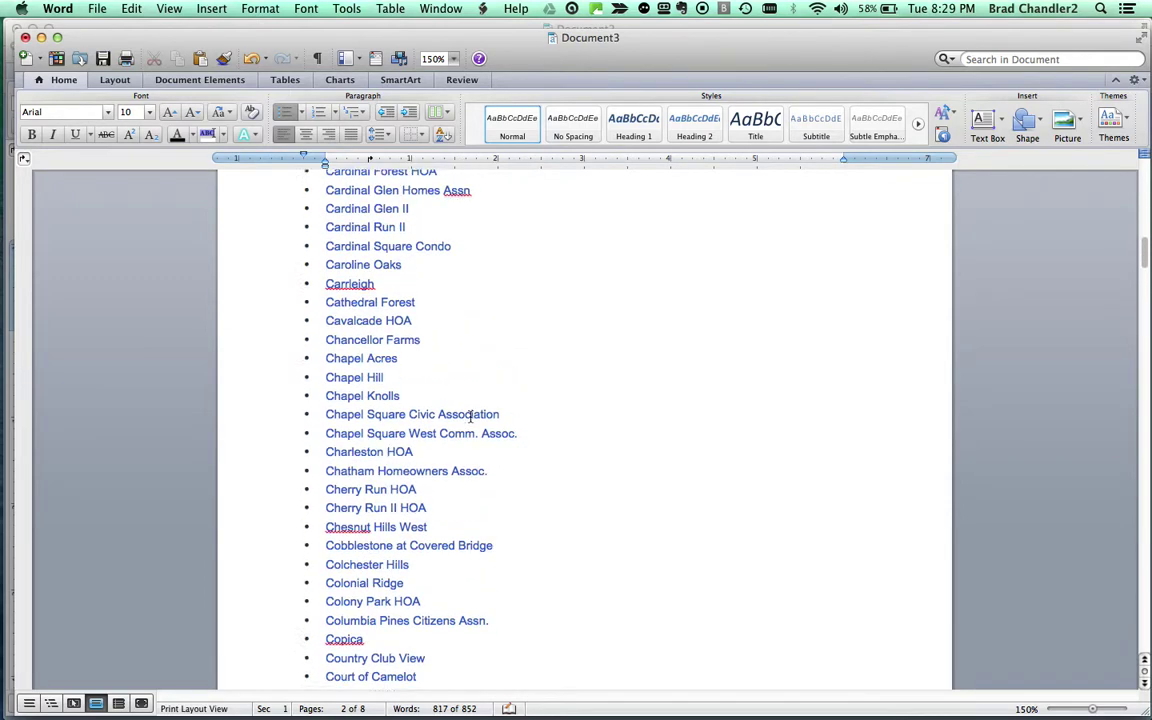
{"action": "scroll", "coordinate": [470, 416], "scroll_direction": "up", "scroll_amount": 10}
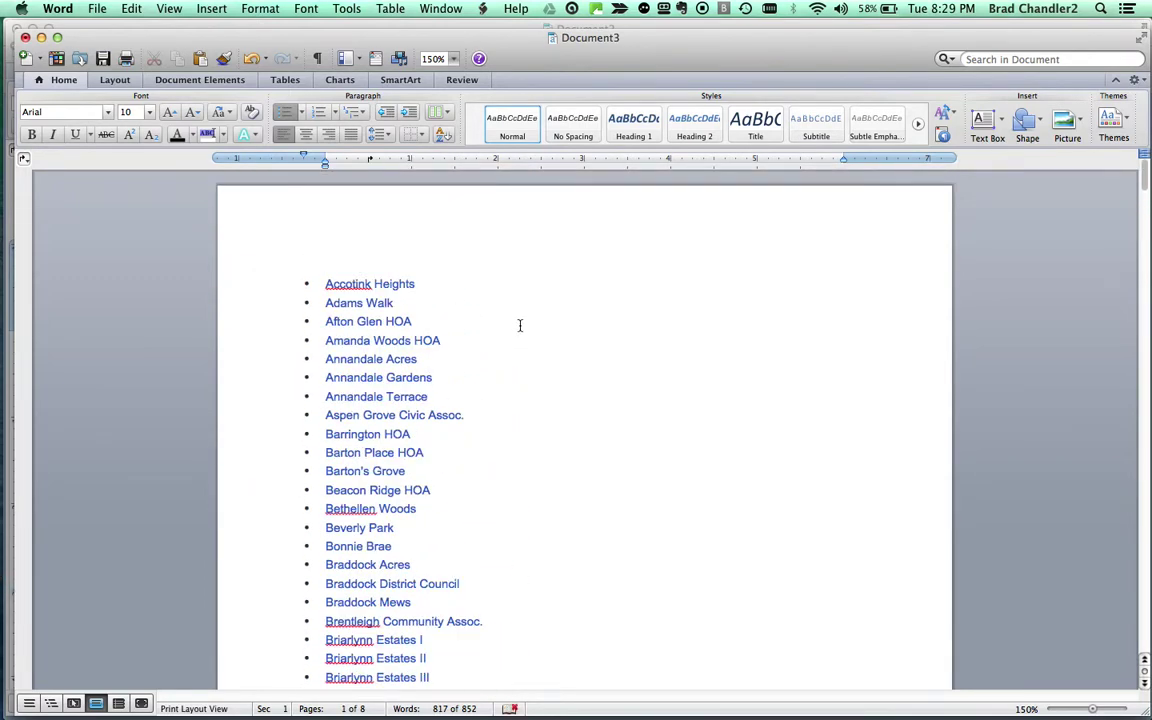
{"action": "key", "text": "super+a"}
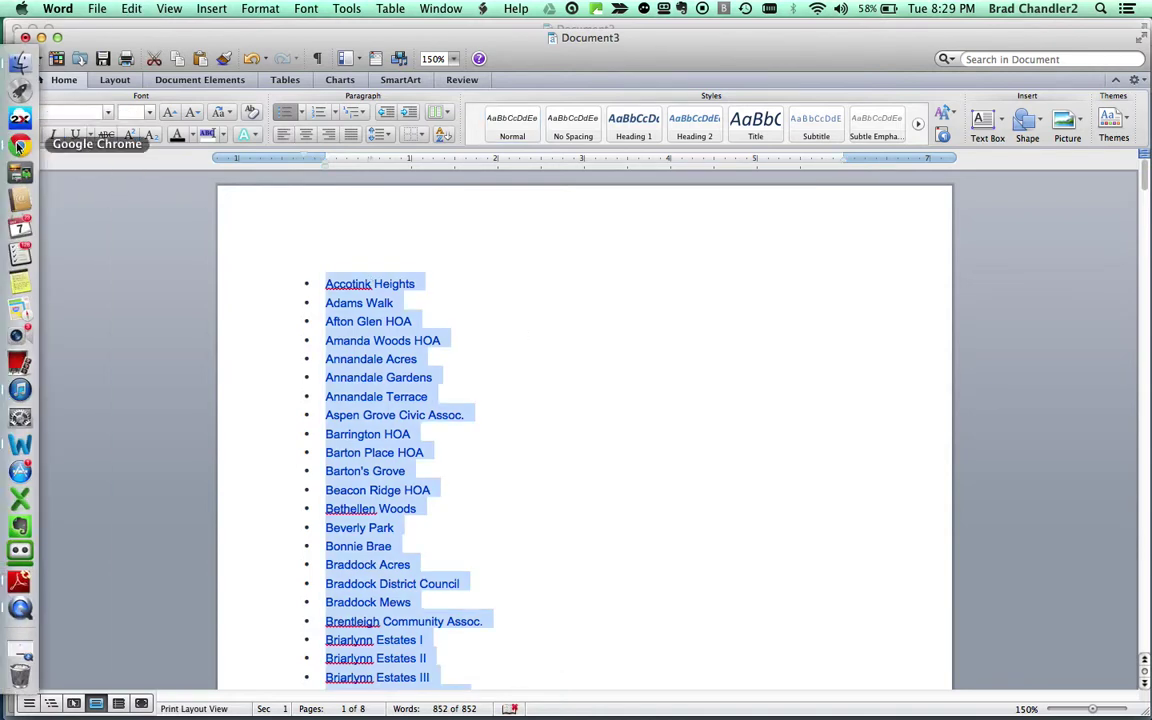
Switch to Chrome's Burke page editor, replace the old neighborhood list with the copied one and remove the blank line beneath it
{"action": "left_click", "coordinate": [18, 146]}
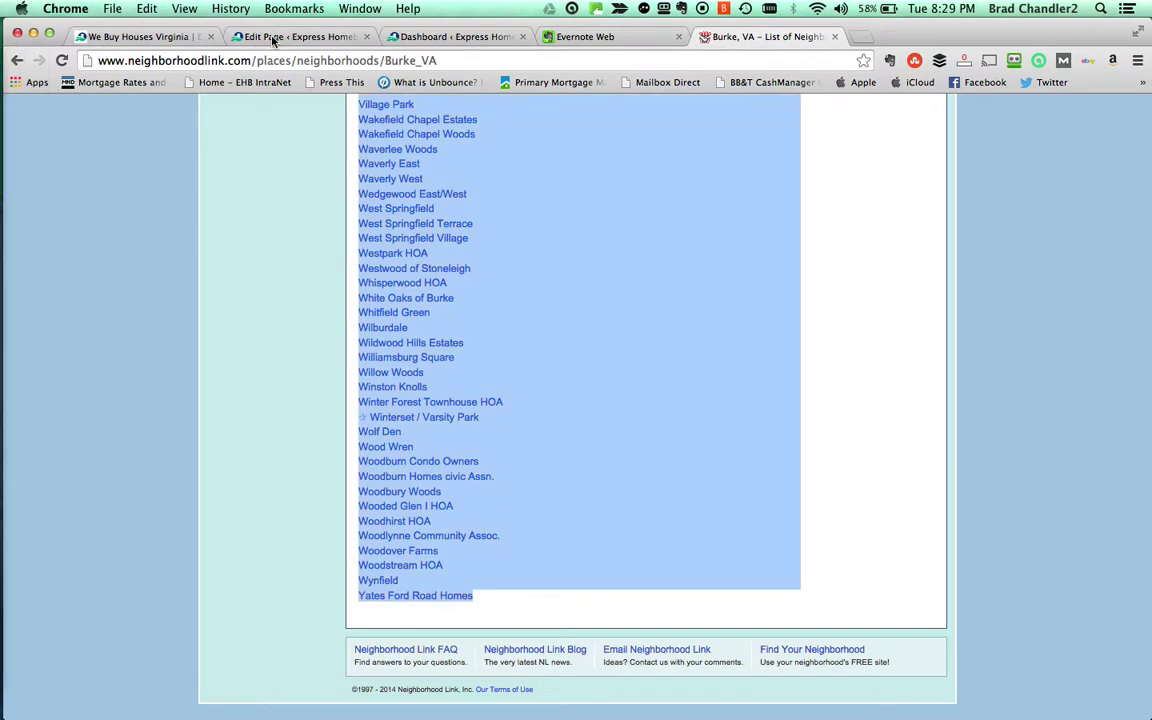
{"action": "left_click", "coordinate": [283, 37]}
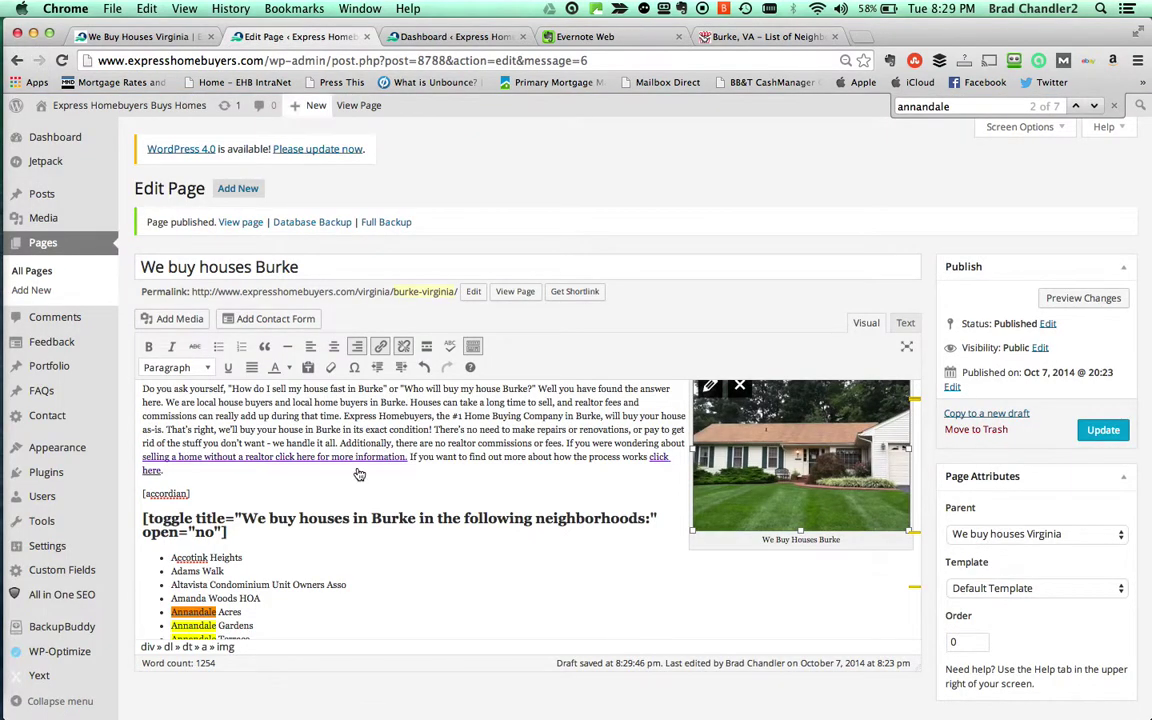
{"action": "scroll", "coordinate": [177, 495], "scroll_direction": "down", "scroll_amount": 3}
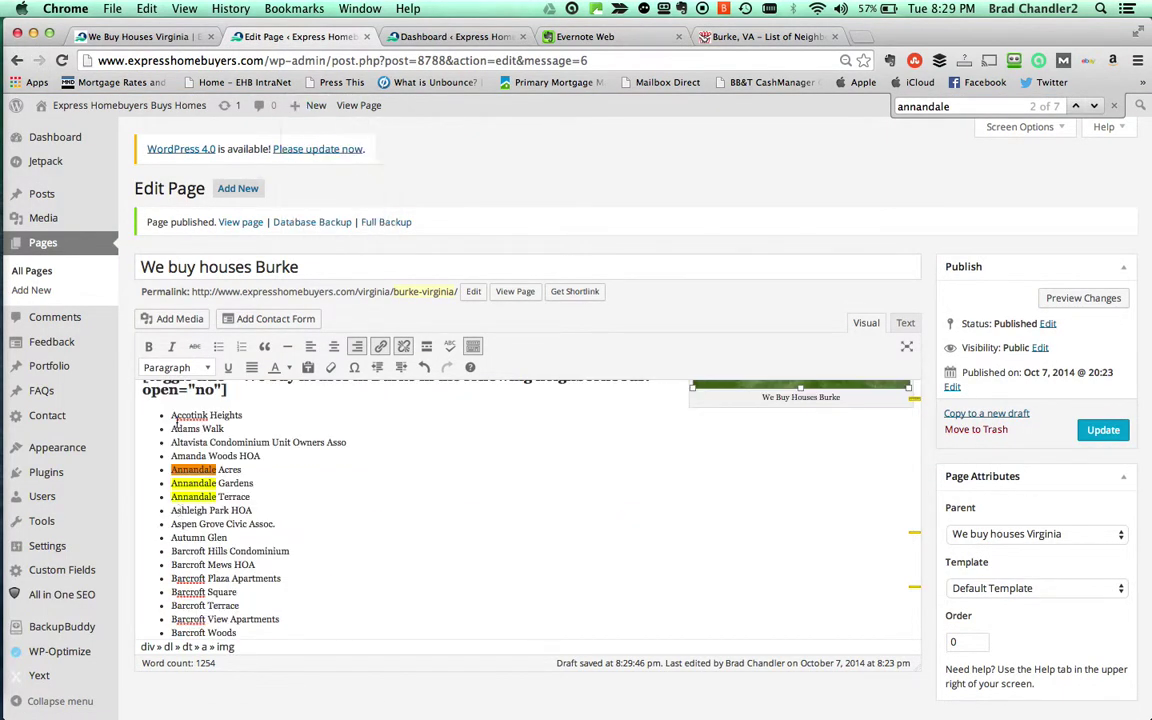
{"action": "left_click_drag", "start_coordinate": [172, 414], "coordinate": [317, 482]}
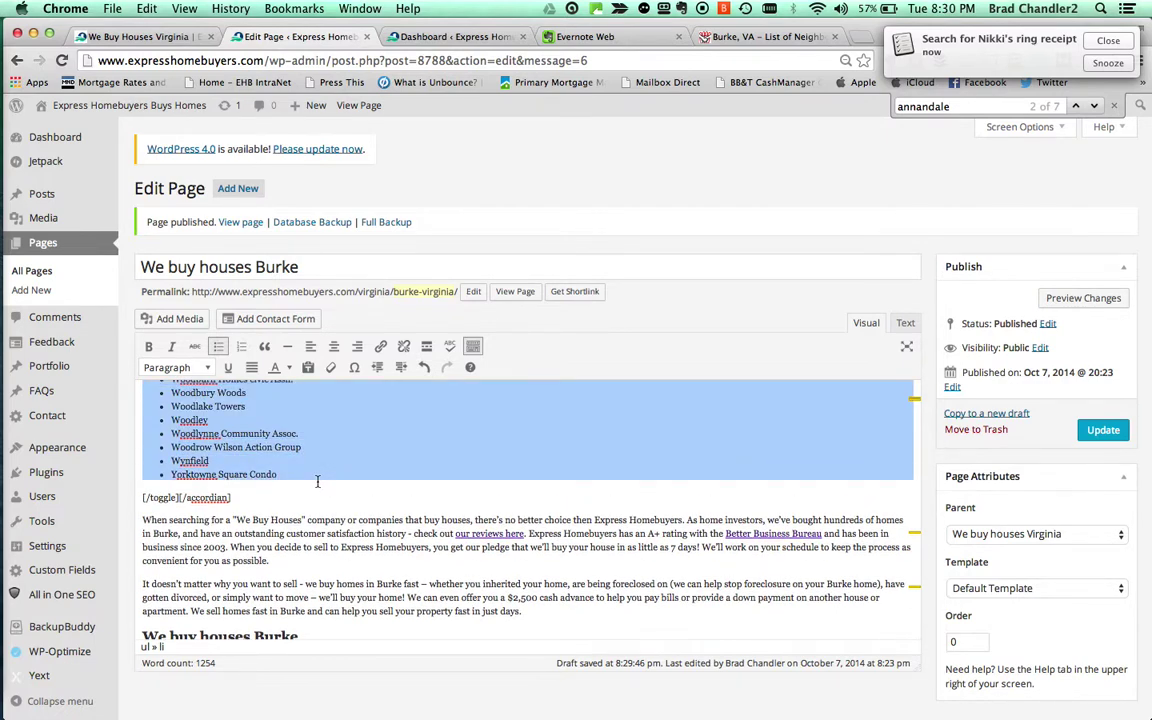
{"action": "left_click", "coordinate": [317, 482]}
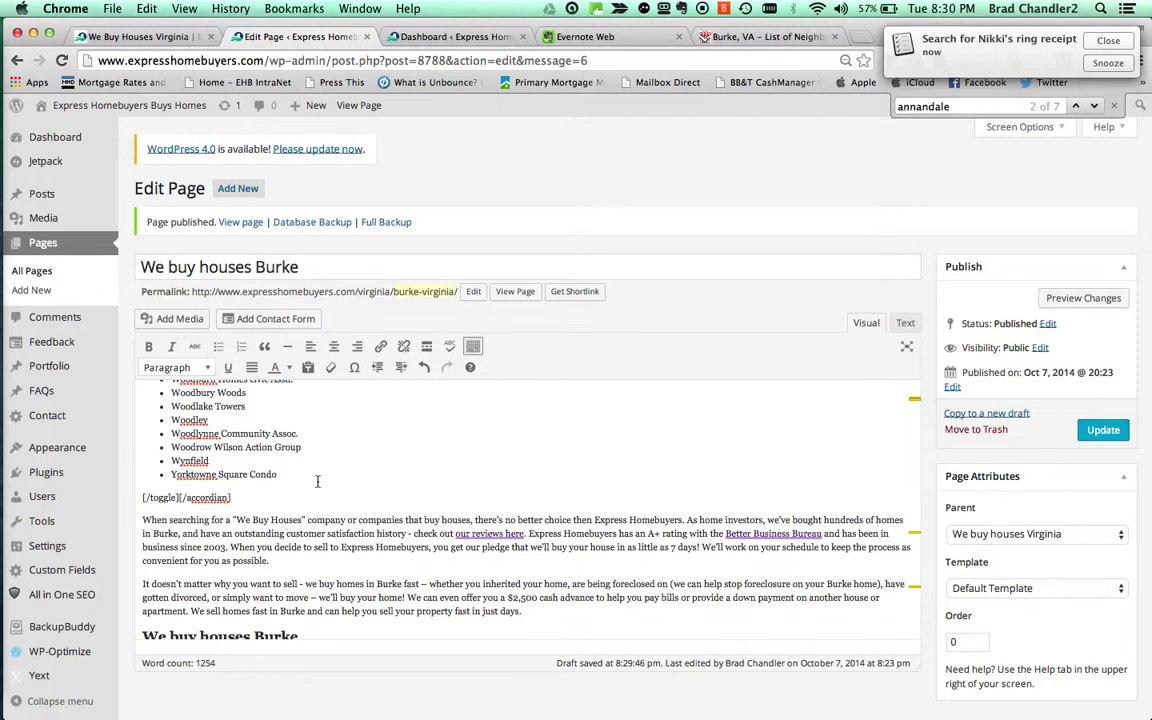
{"action": "key", "text": "super+v"}
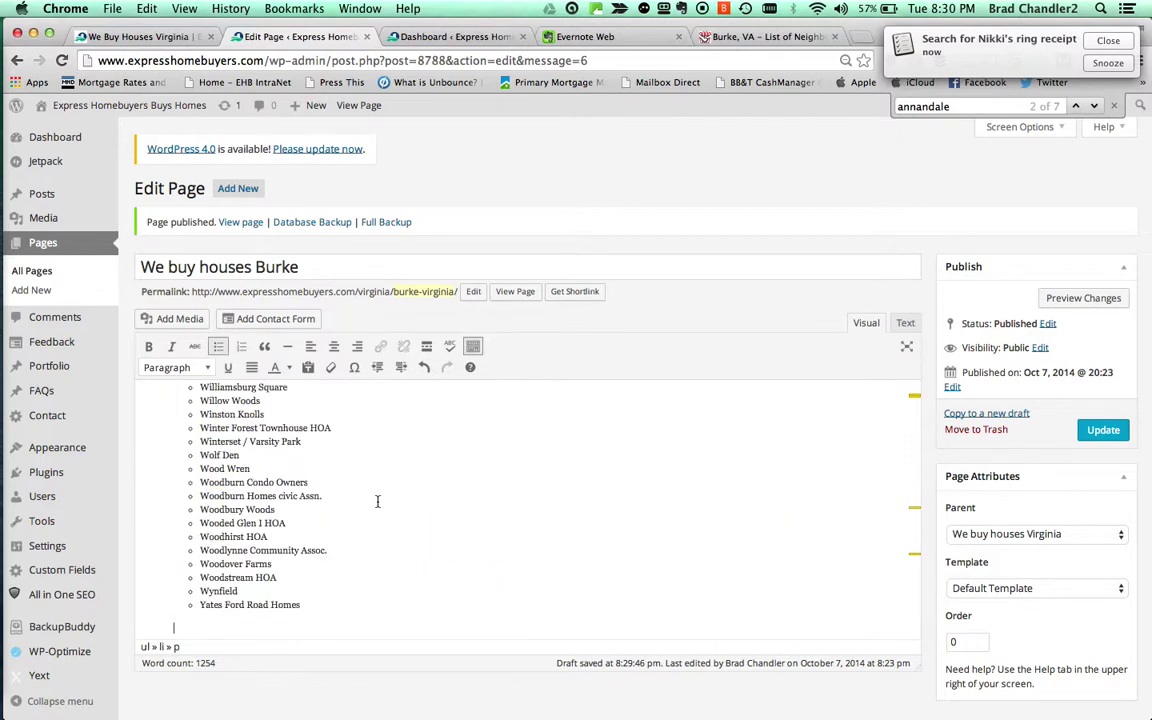
{"action": "scroll", "coordinate": [377, 501], "scroll_direction": "down", "scroll_amount": 3}
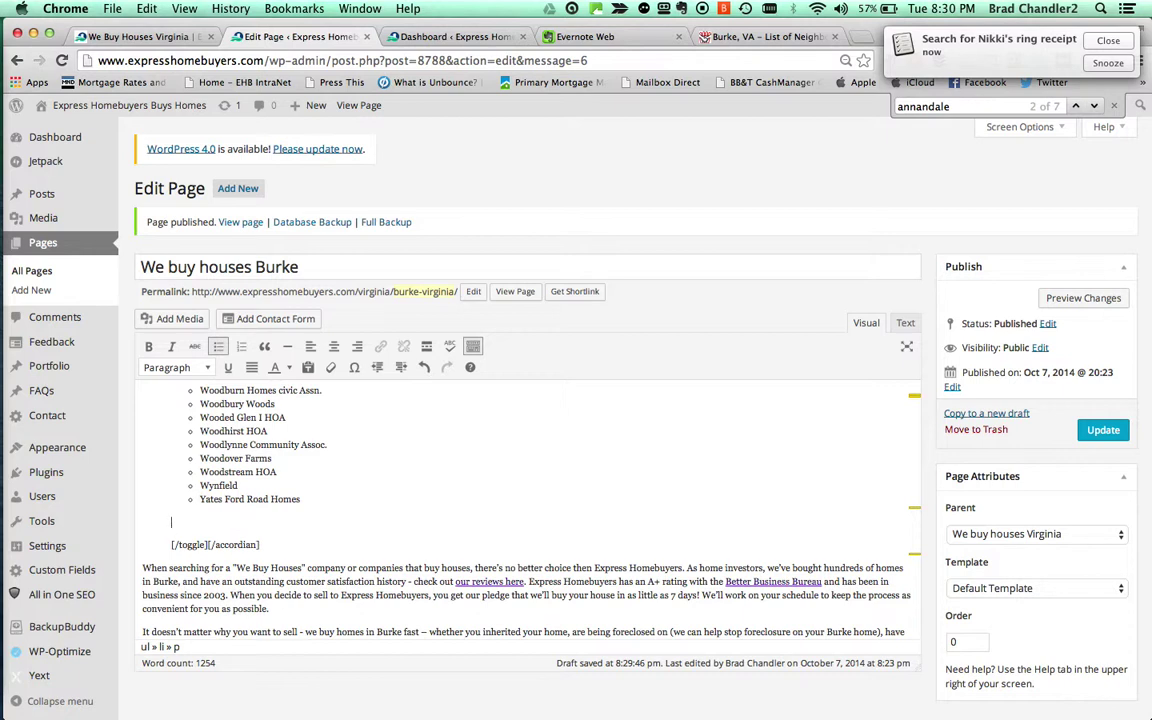
{"action": "key", "text": "BackSpace"}
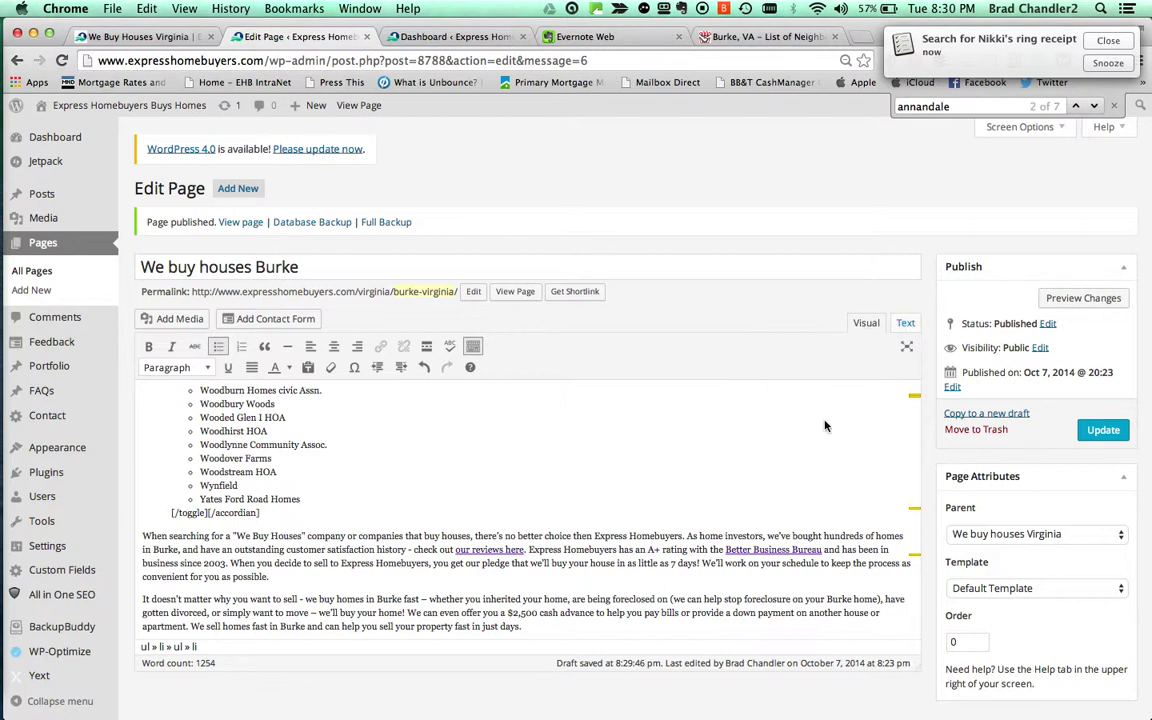
Remove the extra nested opening <ul> tag above Accotink Heights in the Burke page's HTML source and return to the visual editor
{"action": "left_click", "coordinate": [905, 324]}
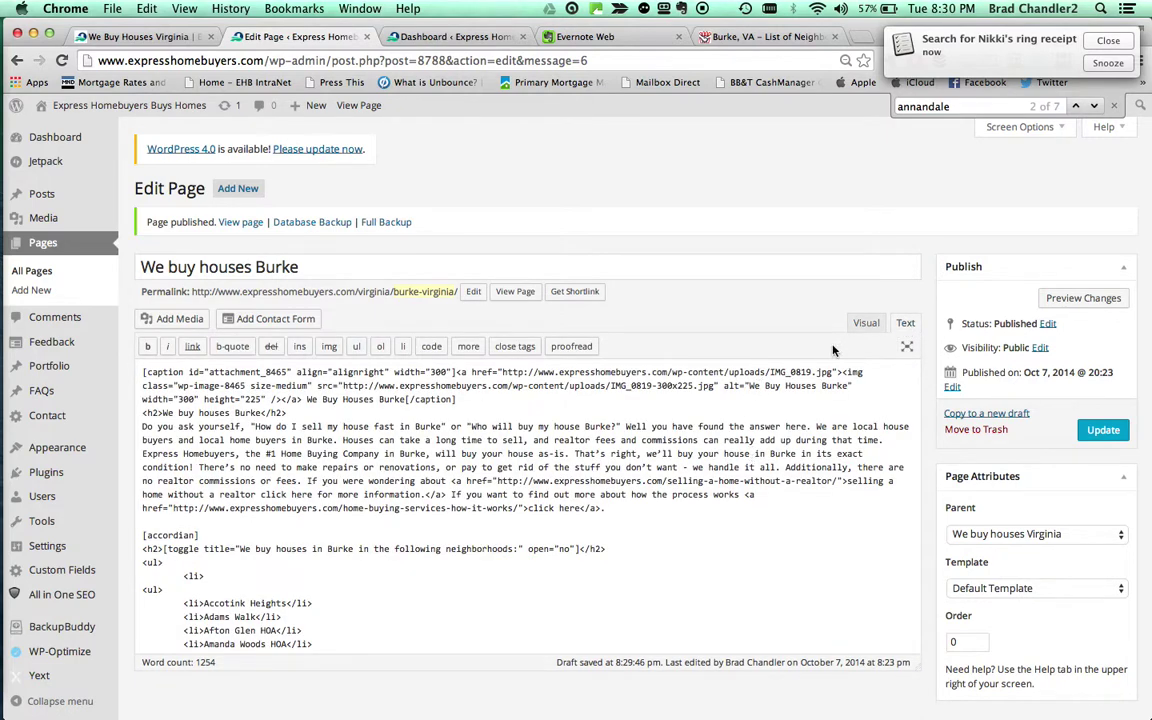
{"action": "left_click", "coordinate": [860, 327]}
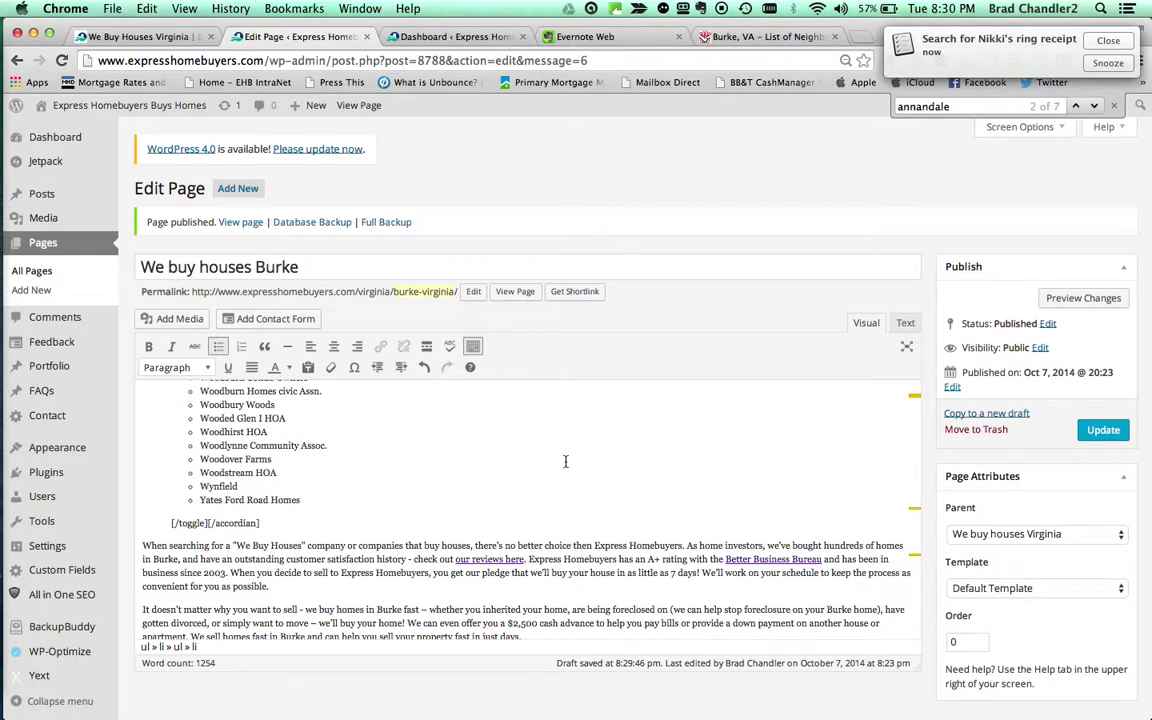
{"action": "scroll", "coordinate": [565, 461], "scroll_direction": "up", "scroll_amount": 20}
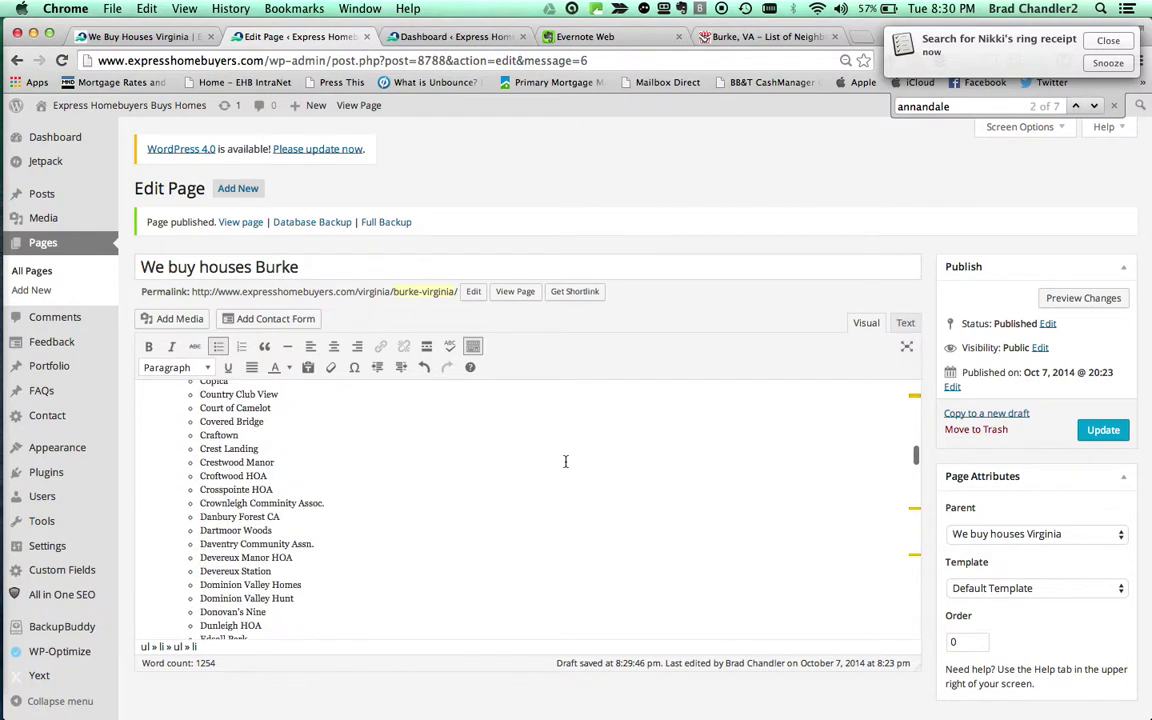
{"action": "scroll", "coordinate": [565, 461], "scroll_direction": "up", "scroll_amount": 15}
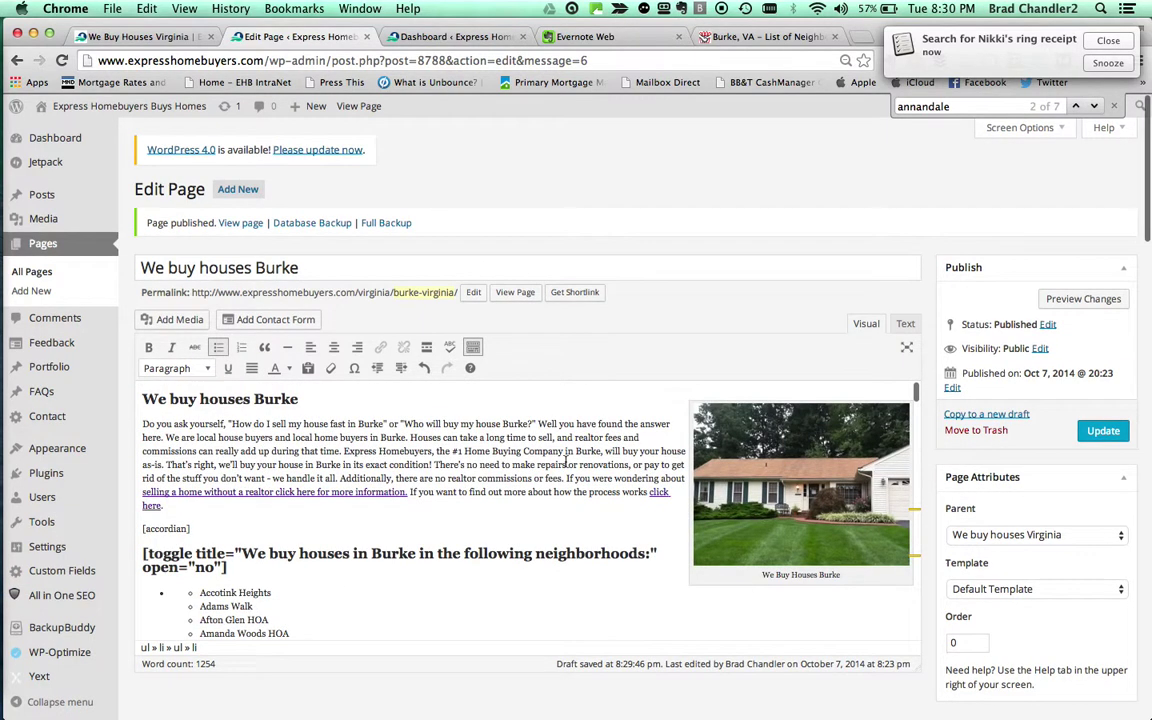
{"action": "scroll", "coordinate": [565, 461], "scroll_direction": "down", "scroll_amount": 1}
{"action": "left_click", "coordinate": [161, 580]}
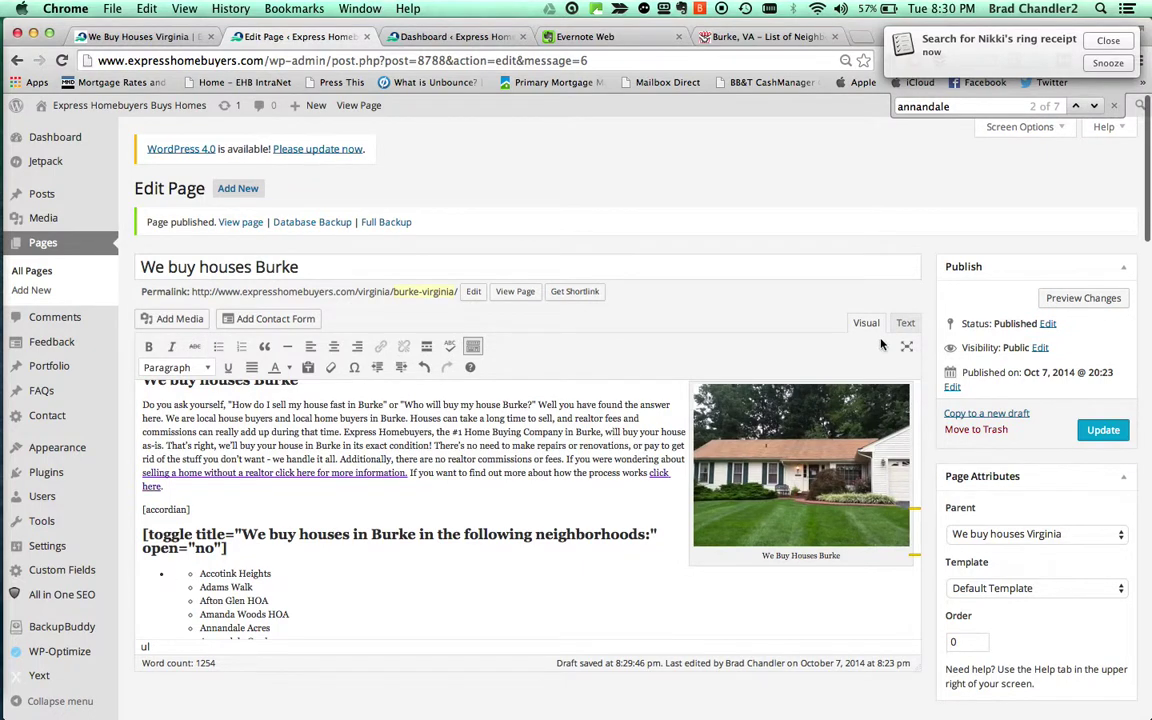
{"action": "left_click", "coordinate": [905, 322]}
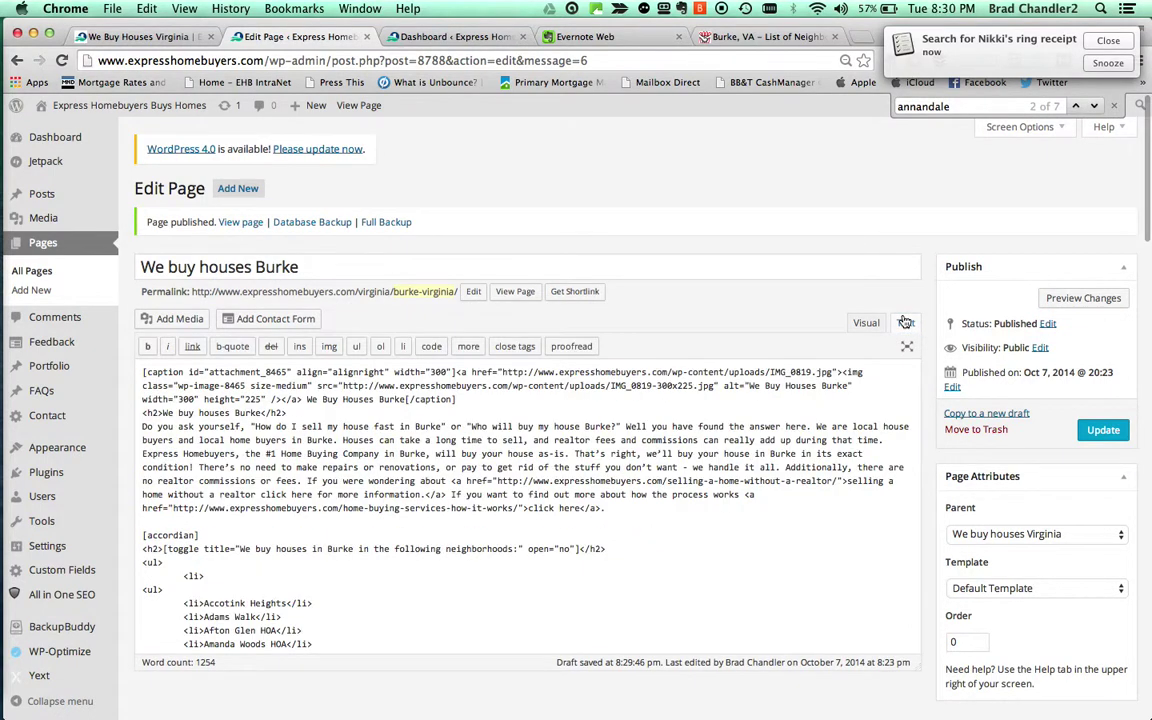
{"action": "left_click", "coordinate": [166, 589]}
{"action": "key", "text": "BackSpace"}
{"action": "key", "text": "BackSpace"}
{"action": "key", "text": "BackSpace"}
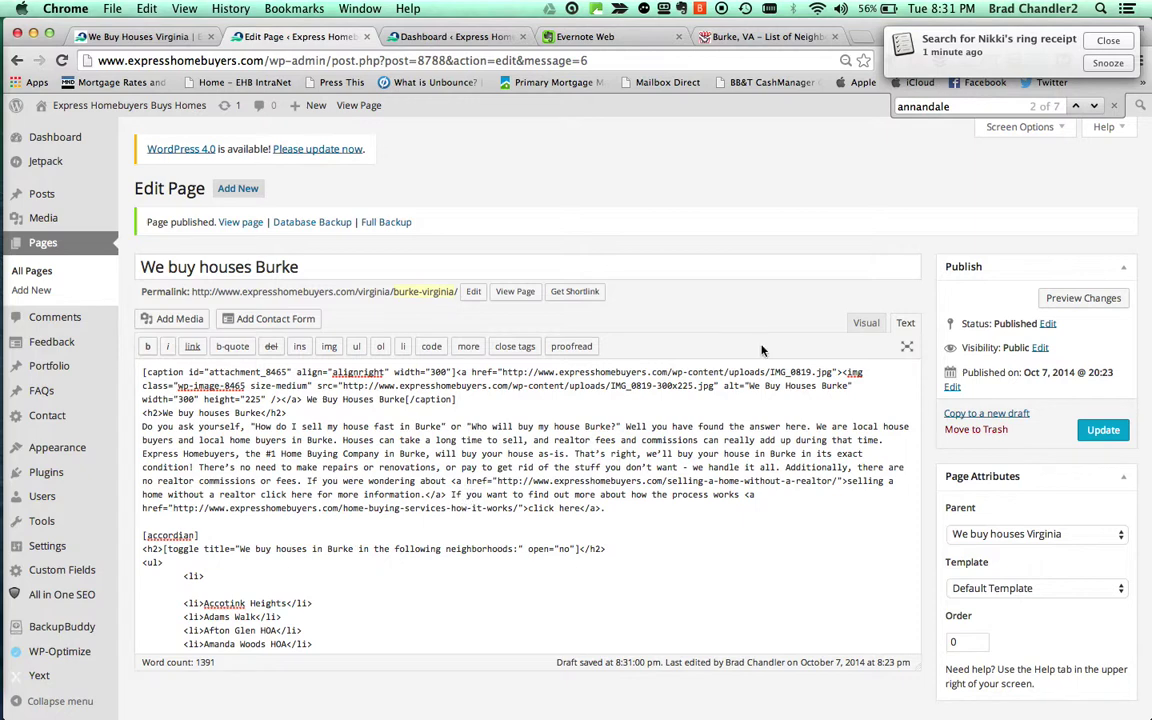
{"action": "left_click", "coordinate": [865, 324]}
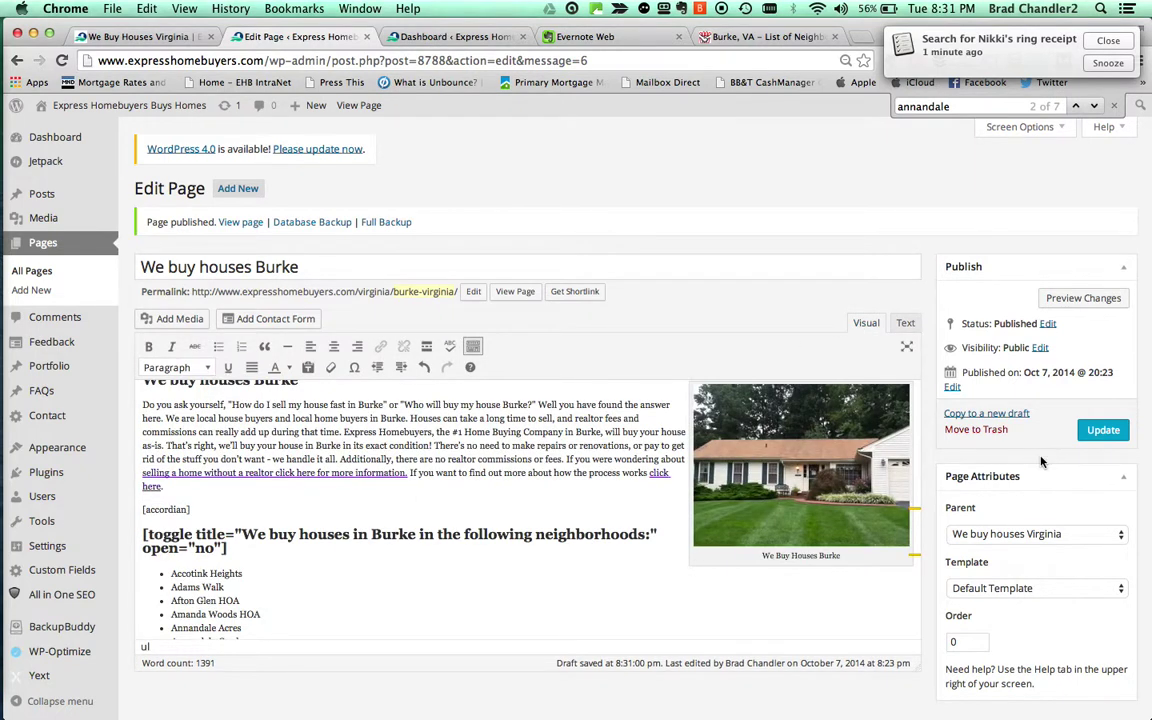
Update the Burke page, open its live version and expand the list of neighborhoods
{"action": "left_click", "coordinate": [1097, 429]}
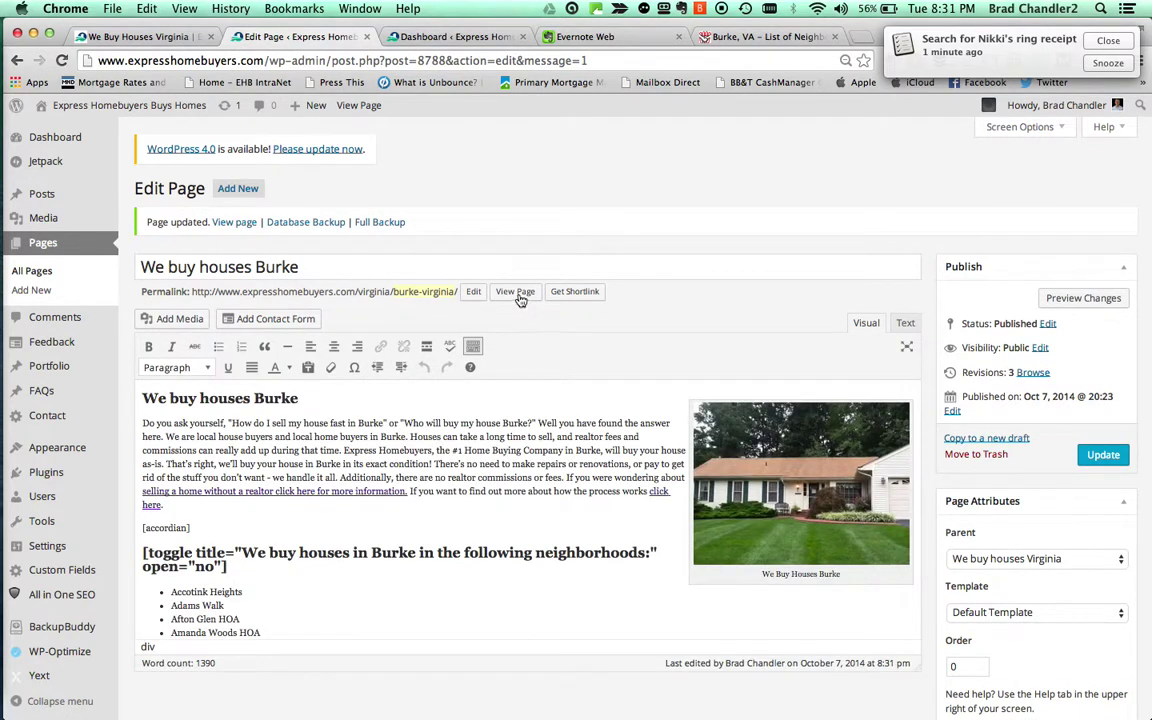
{"action": "left_click", "coordinate": [516, 292]}
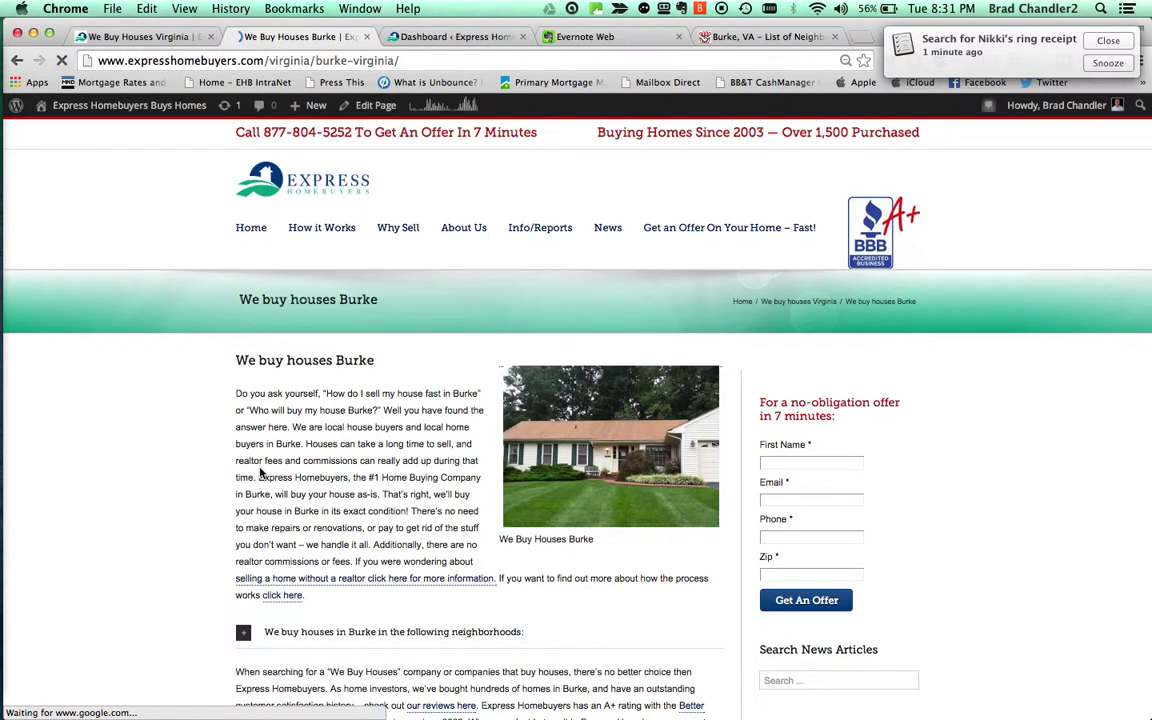
{"action": "scroll", "coordinate": [183, 483], "scroll_direction": "down", "scroll_amount": 3}
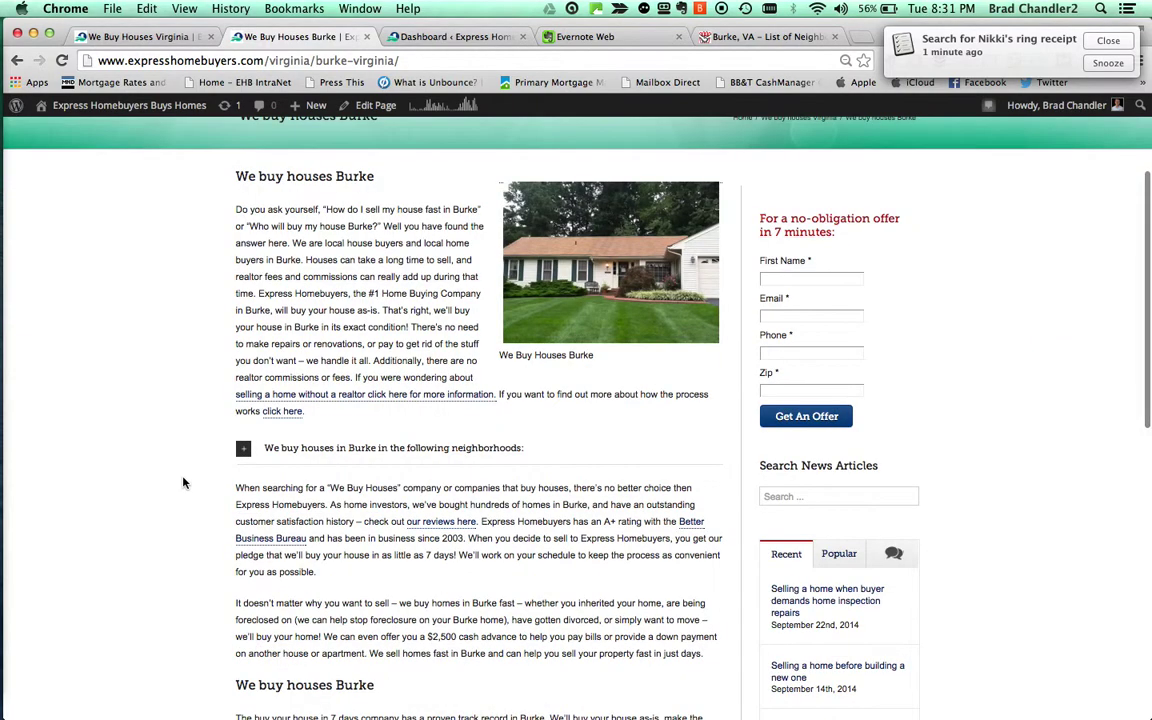
{"action": "scroll", "coordinate": [183, 483], "scroll_direction": "down", "scroll_amount": 2}
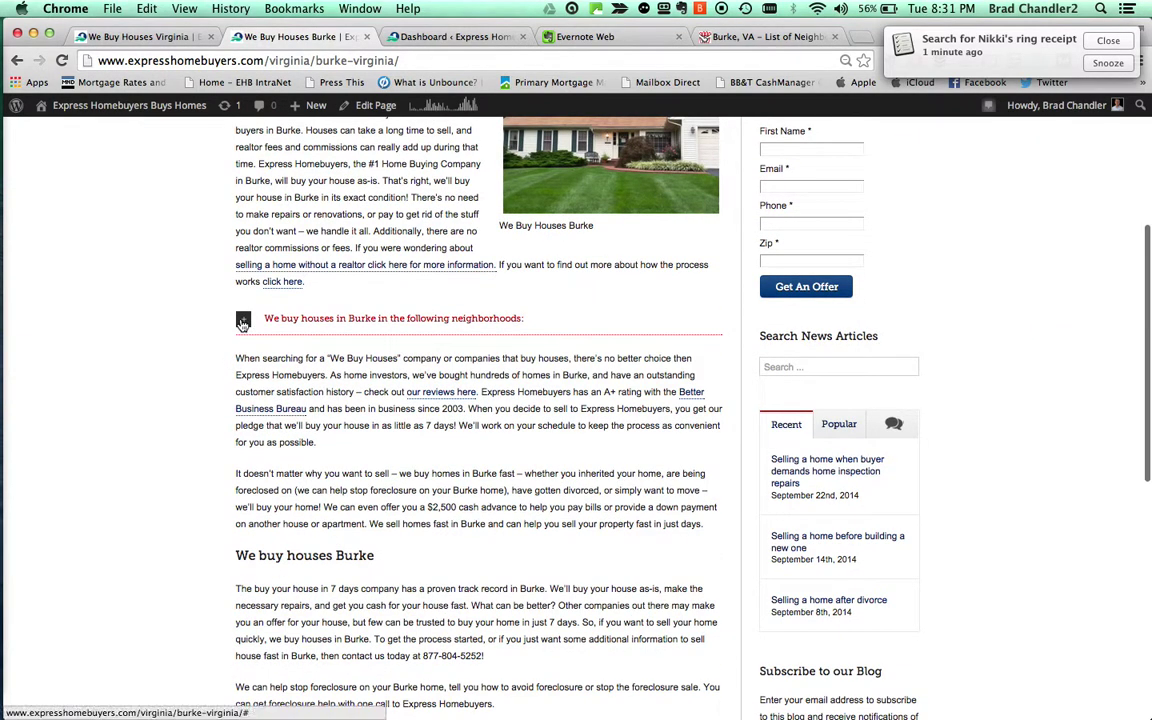
{"action": "left_click", "coordinate": [242, 321]}
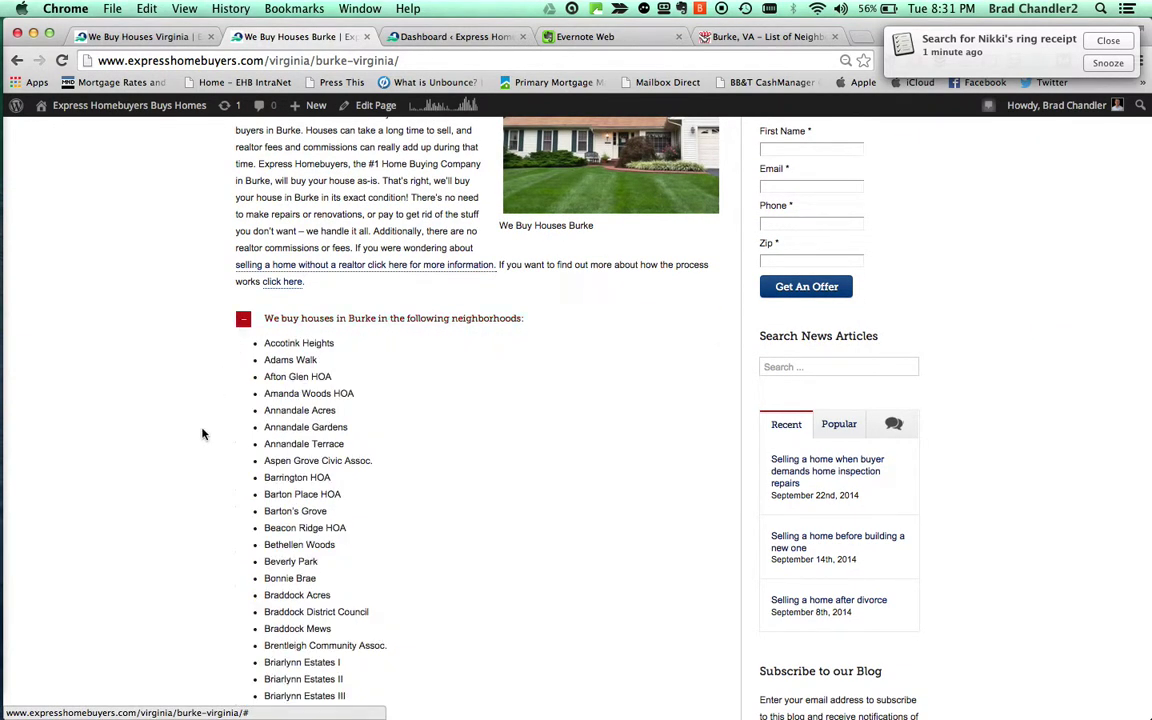
Review the live Burke page's full neighborhood list and closing text down to the footer, and return to its beginning
{"action": "scroll", "coordinate": [198, 446], "scroll_direction": "down", "scroll_amount": 8}
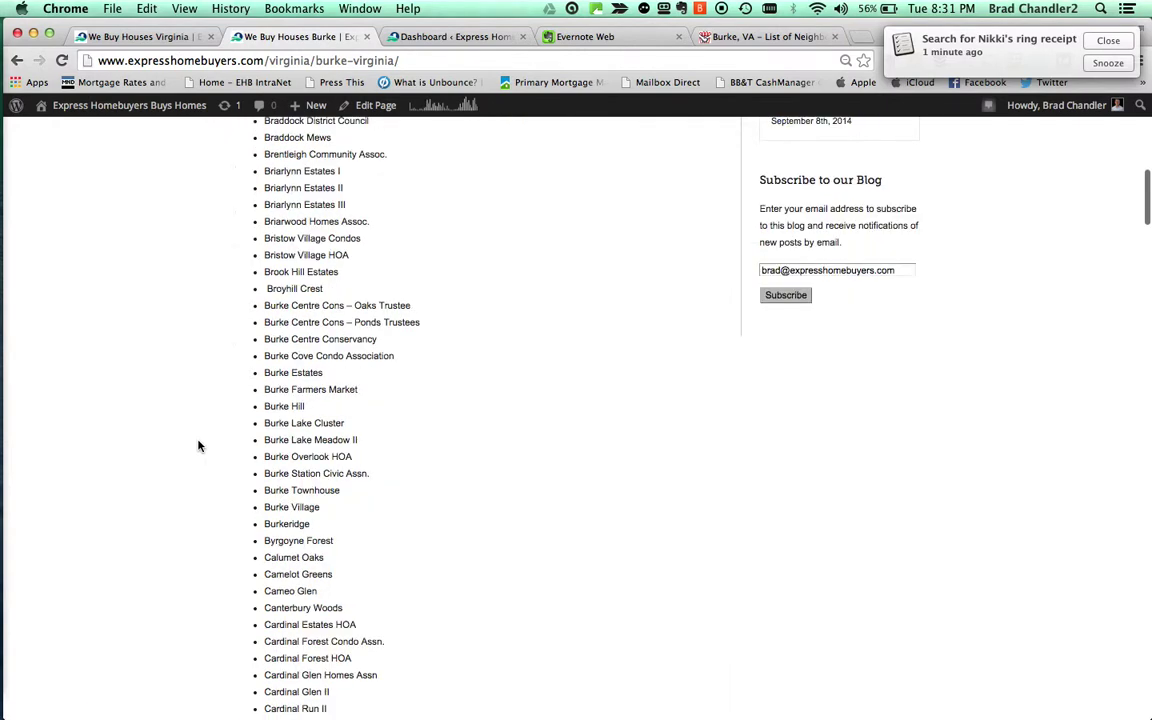
{"action": "scroll", "coordinate": [198, 446], "scroll_direction": "down", "scroll_amount": 16}
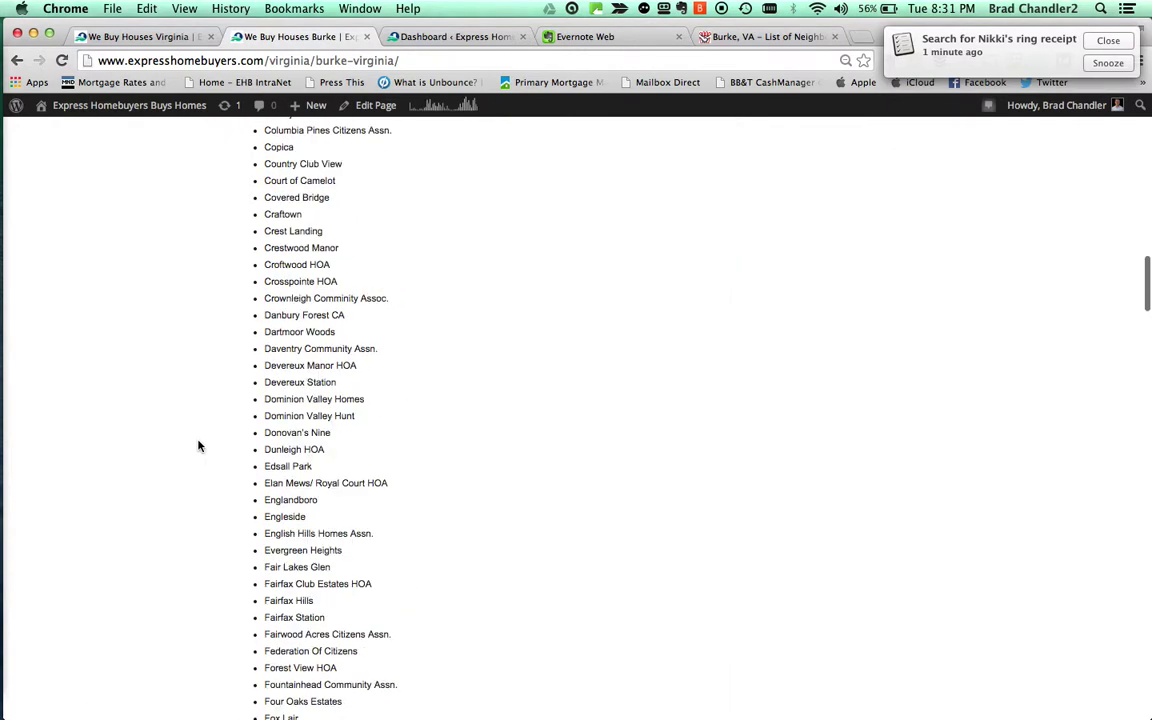
{"action": "scroll", "coordinate": [198, 446], "scroll_direction": "down", "scroll_amount": 20}
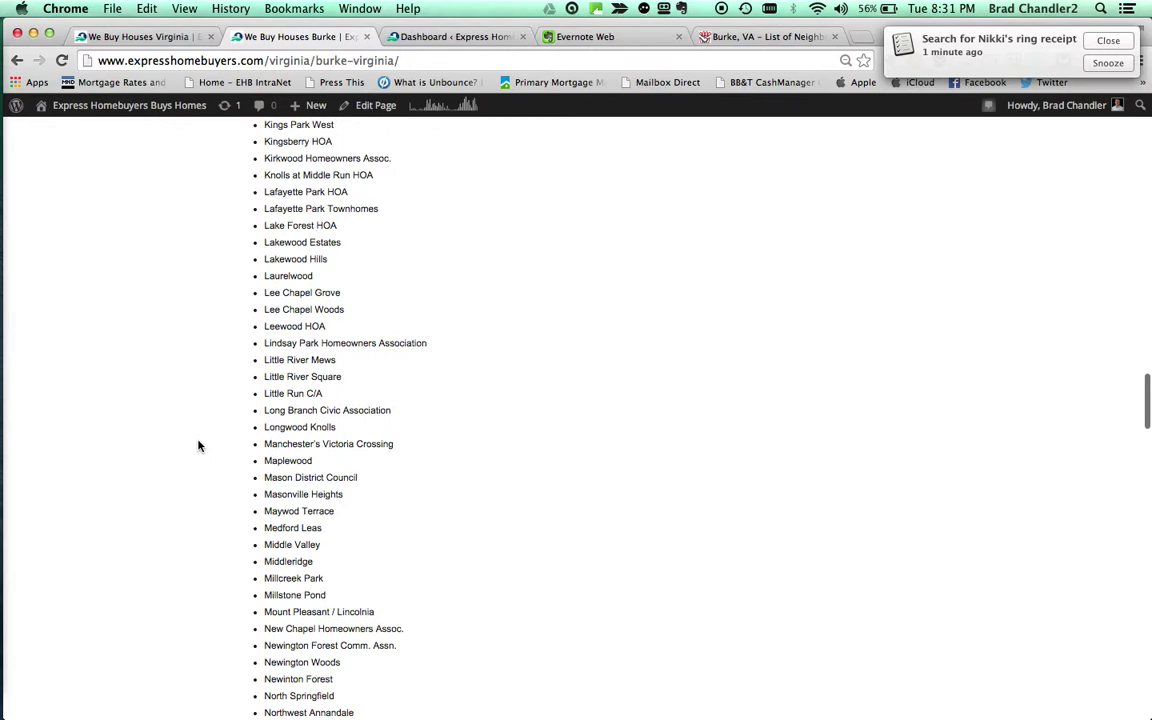
{"action": "scroll", "coordinate": [198, 446], "scroll_direction": "down", "scroll_amount": 20}
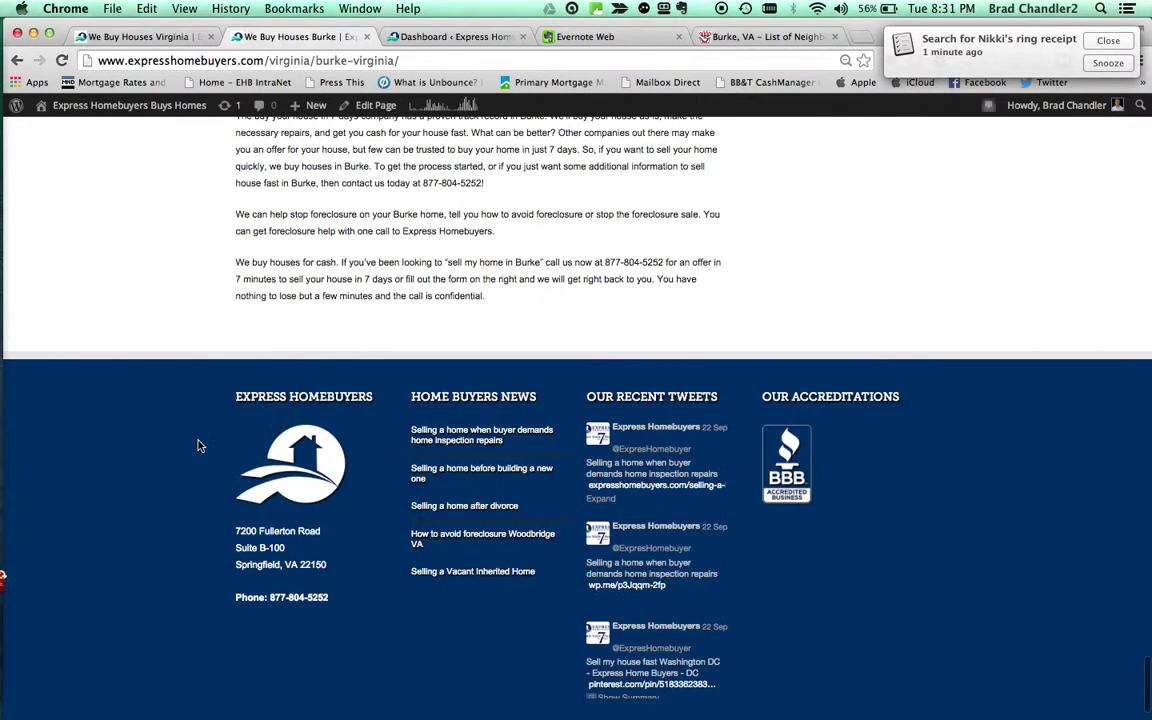
{"action": "scroll", "coordinate": [207, 231], "scroll_direction": "up", "scroll_amount": 3}
{"action": "scroll", "coordinate": [207, 231], "scroll_direction": "up", "scroll_amount": 5}
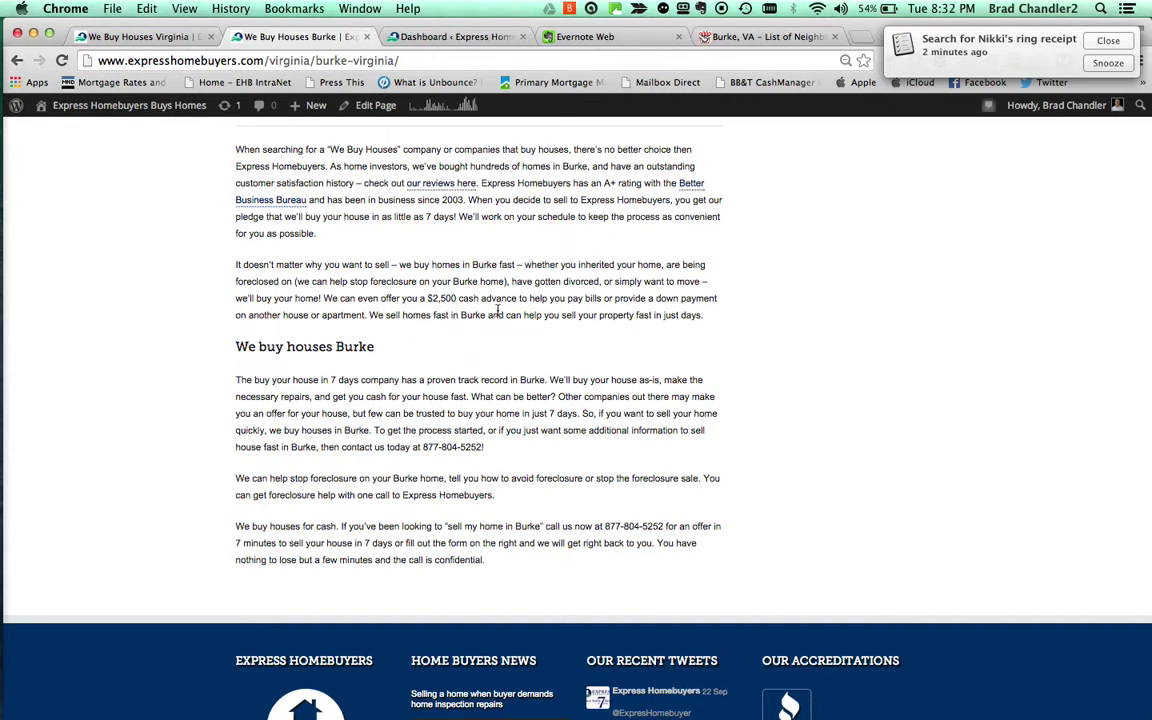
{"action": "scroll", "coordinate": [497, 314], "scroll_direction": "up", "scroll_amount": 5}
{"action": "scroll", "coordinate": [497, 315], "scroll_direction": "up", "scroll_amount": 20}
{"action": "scroll", "coordinate": [497, 315], "scroll_direction": "up", "scroll_amount": 15}
{"action": "scroll", "coordinate": [497, 316], "scroll_direction": "up", "scroll_amount": 20}
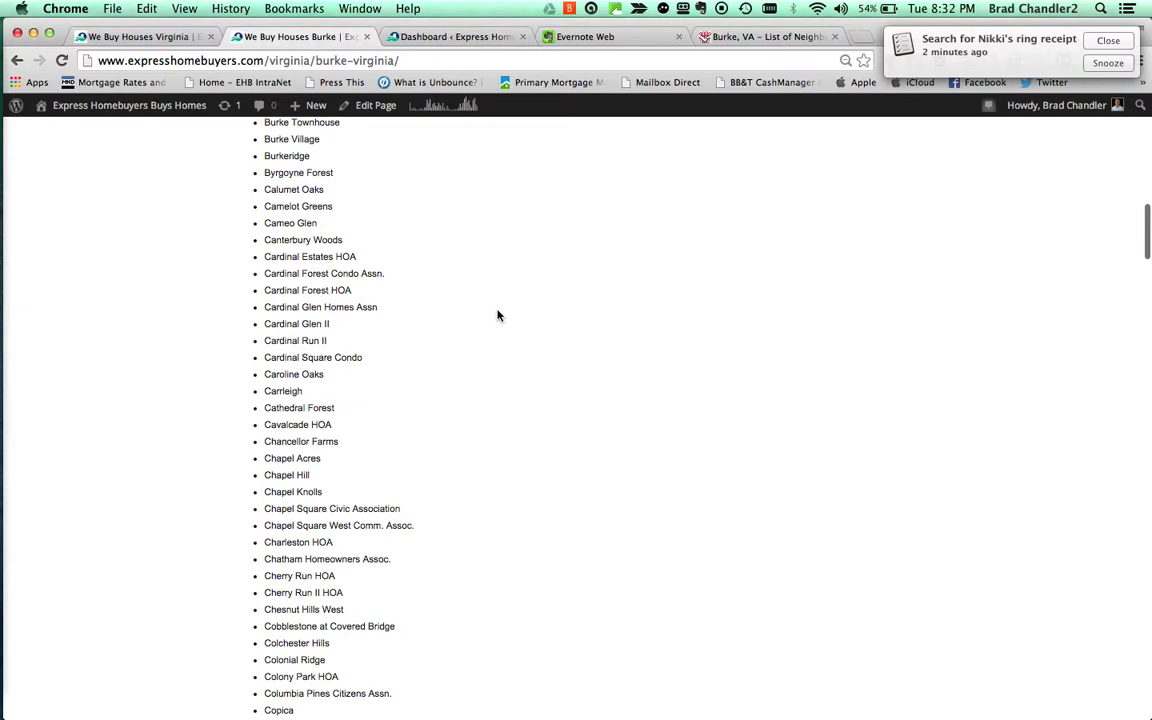
{"action": "scroll", "coordinate": [499, 317], "scroll_direction": "up", "scroll_amount": 8}
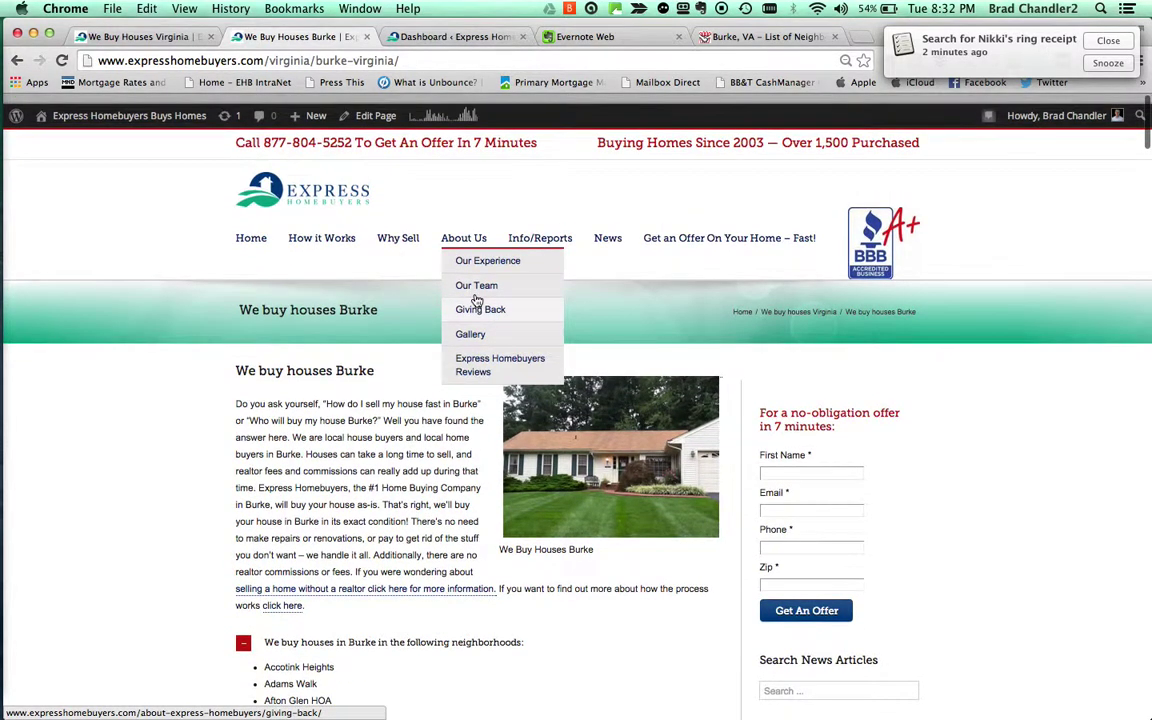
Copy the live Burke page's URL and open the We buy houses Virginia page for editing
{"action": "left_click", "coordinate": [297, 60]}
{"action": "key", "text": "super+c"}
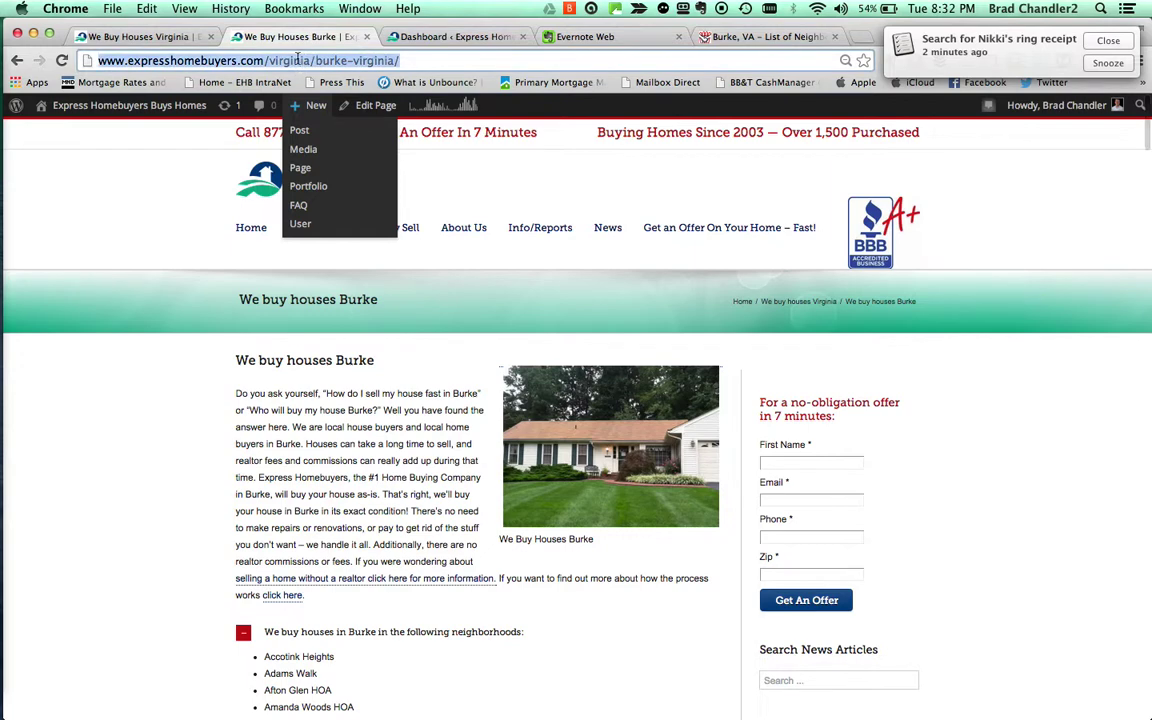
{"action": "left_click", "coordinate": [170, 36]}
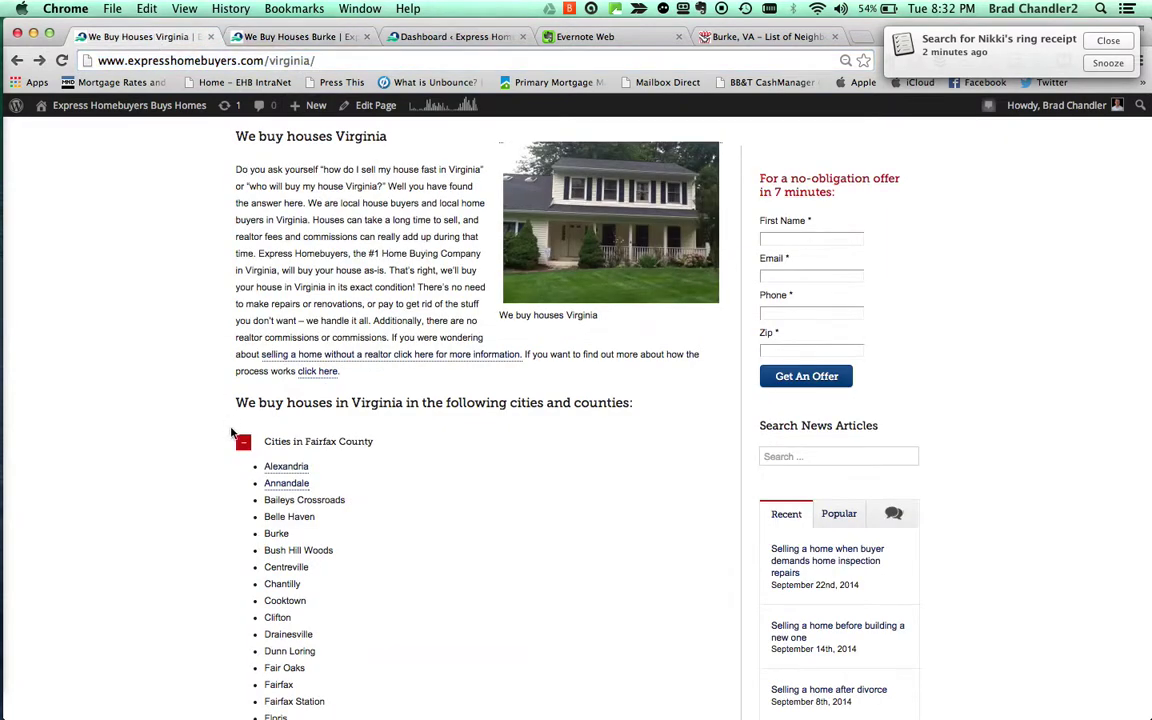
{"action": "left_click", "coordinate": [375, 106]}
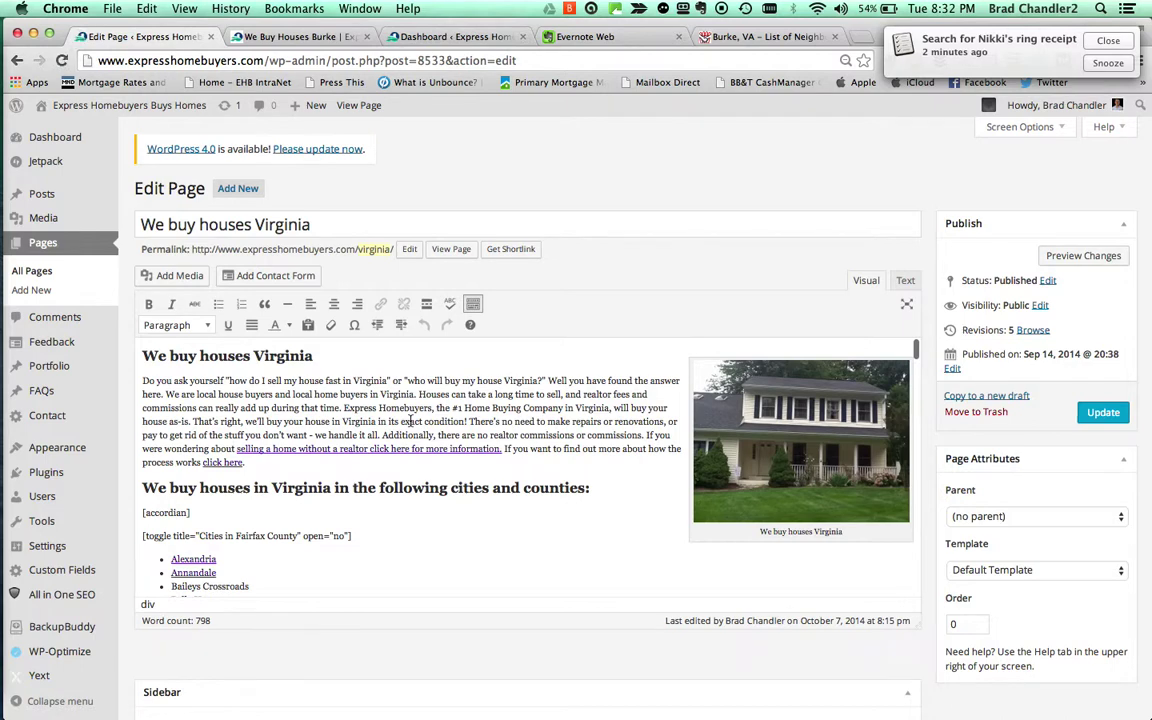
{"action": "scroll", "coordinate": [410, 421], "scroll_direction": "down", "scroll_amount": 3}
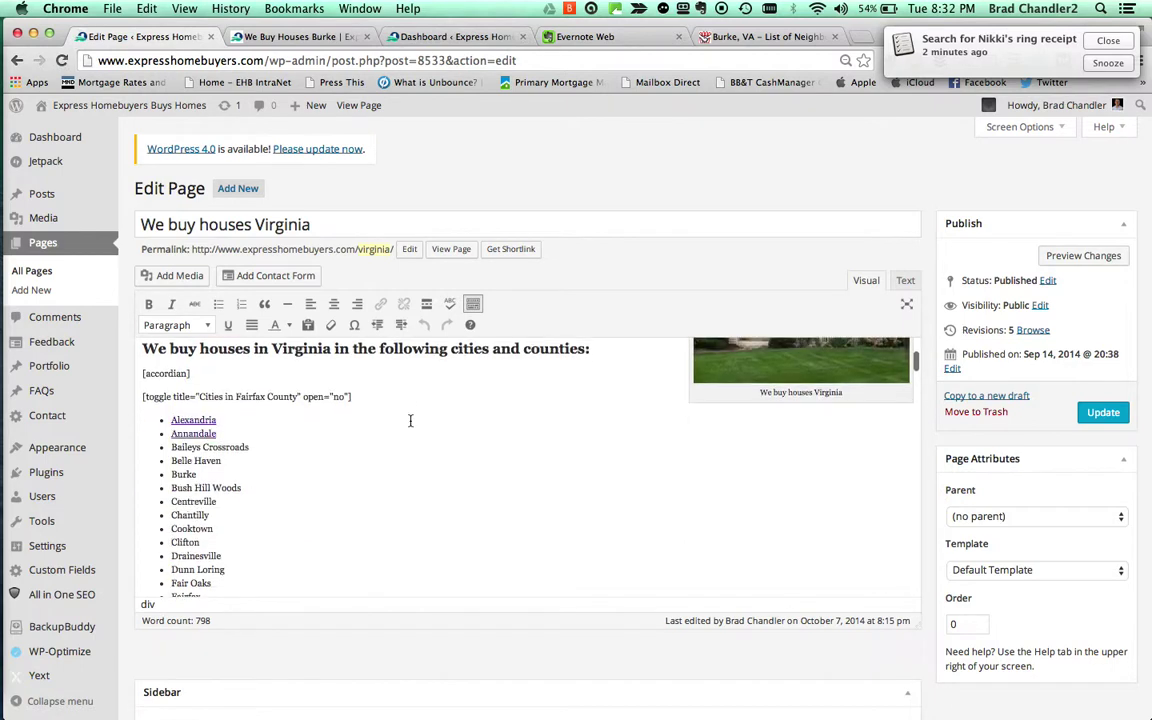
{"action": "double_click", "coordinate": [189, 475]}
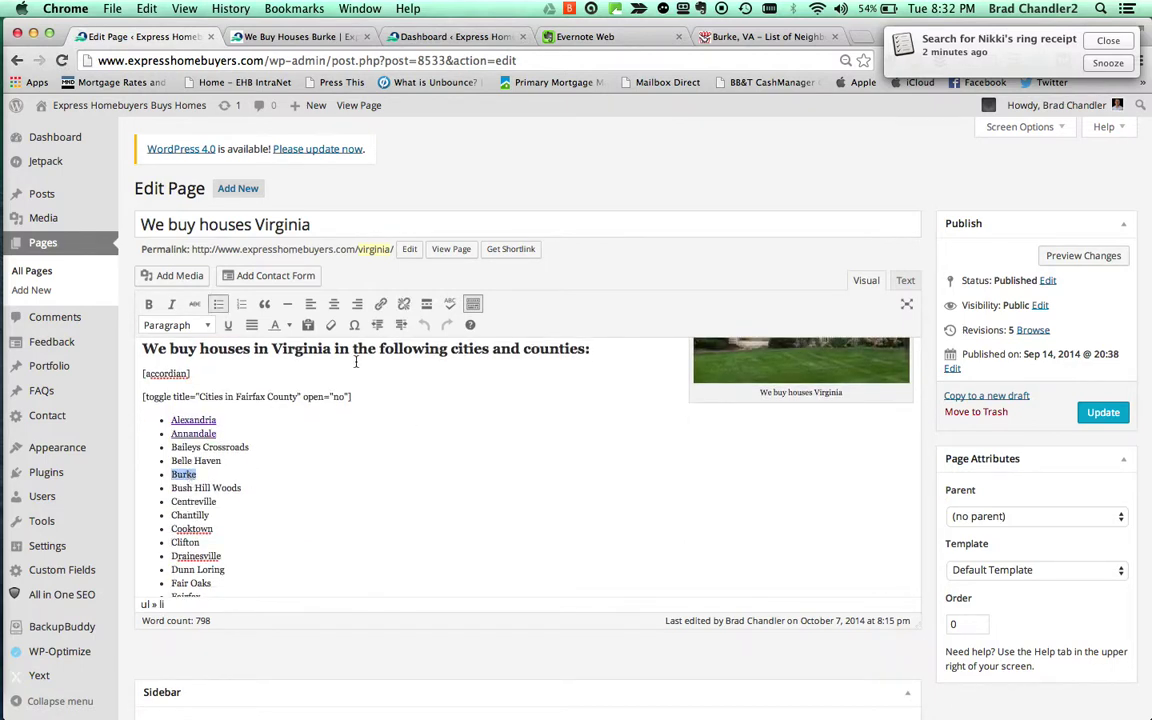
{"action": "left_click", "coordinate": [382, 305]}
{"action": "key", "text": "super+v"}
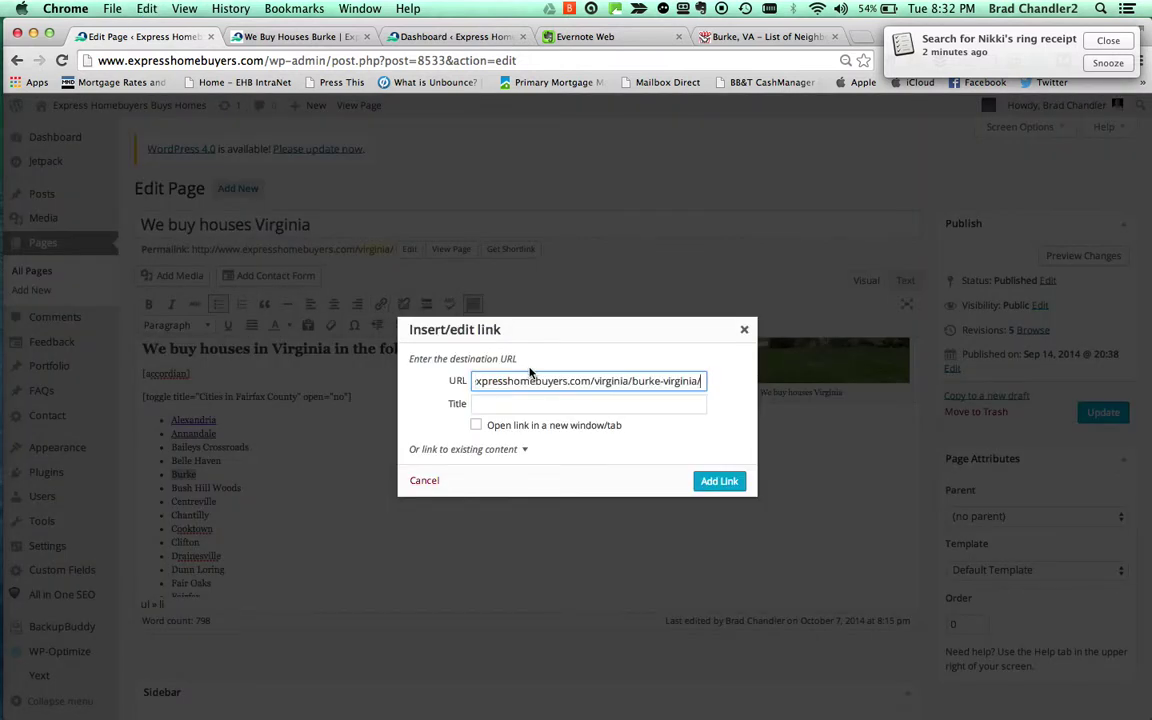
{"action": "left_click", "coordinate": [716, 483]}
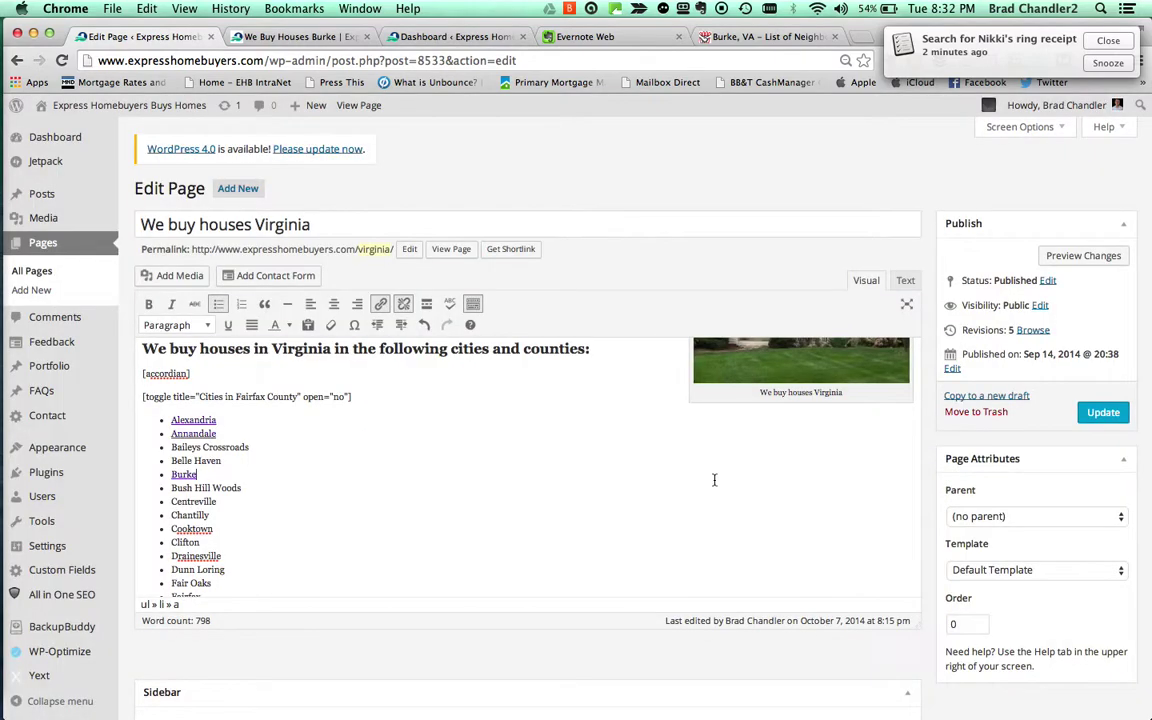
Update the Virginia page, open its live version and expand Cities in Fairfax County to check the Burke link
{"action": "left_click", "coordinate": [1100, 413]}
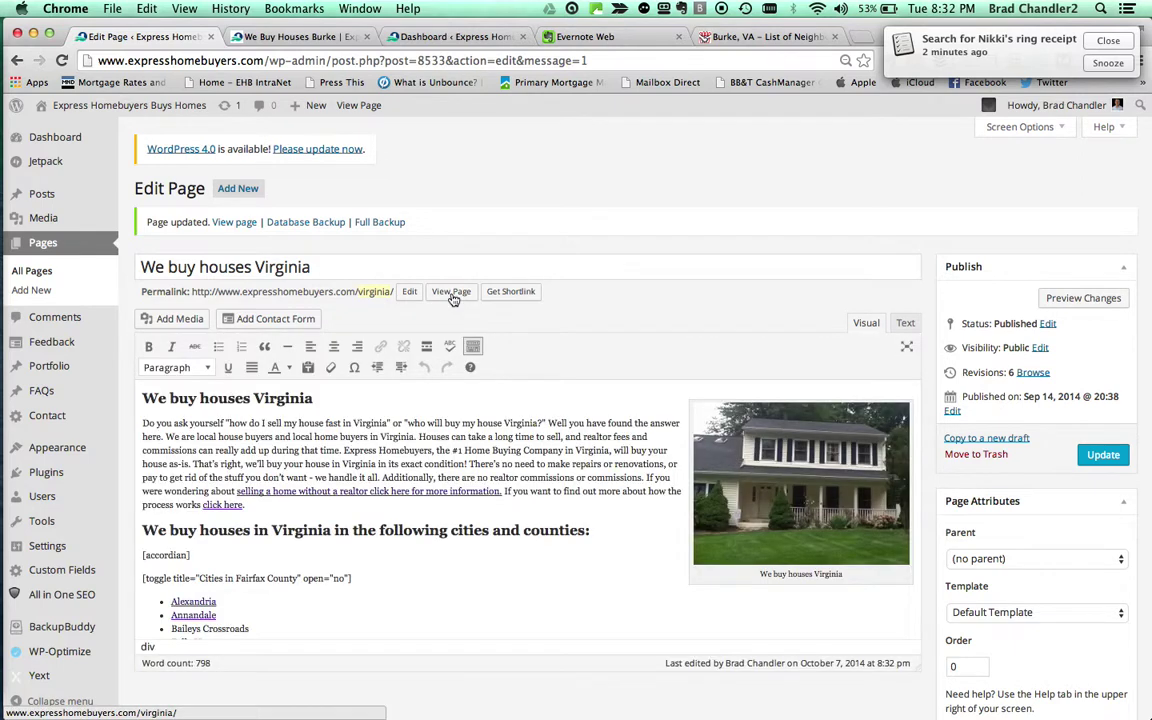
{"action": "left_click", "coordinate": [452, 292]}
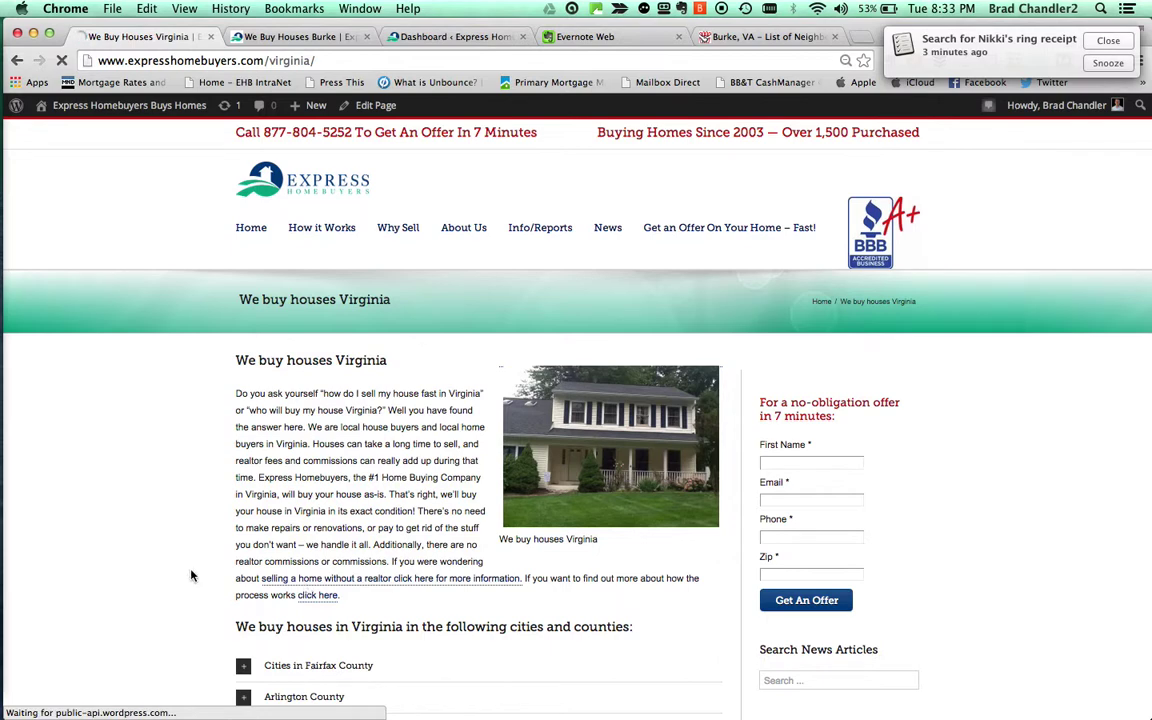
{"action": "scroll", "coordinate": [210, 560], "scroll_direction": "down", "scroll_amount": 3}
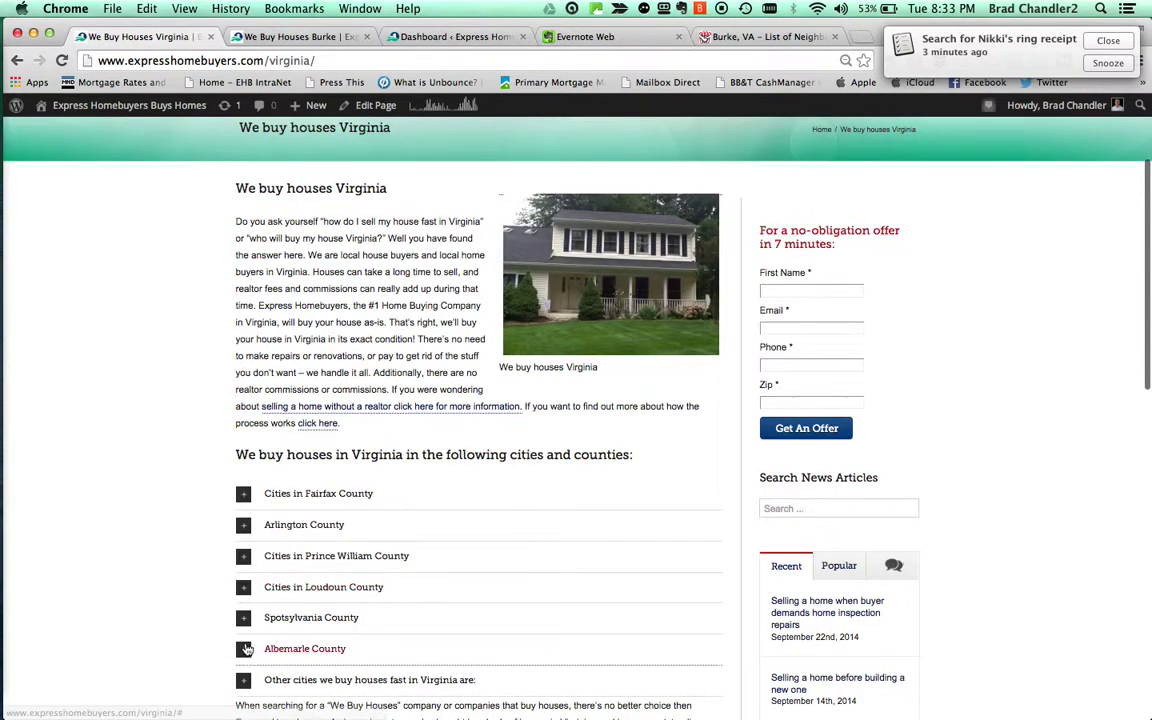
{"action": "left_click", "coordinate": [247, 496]}
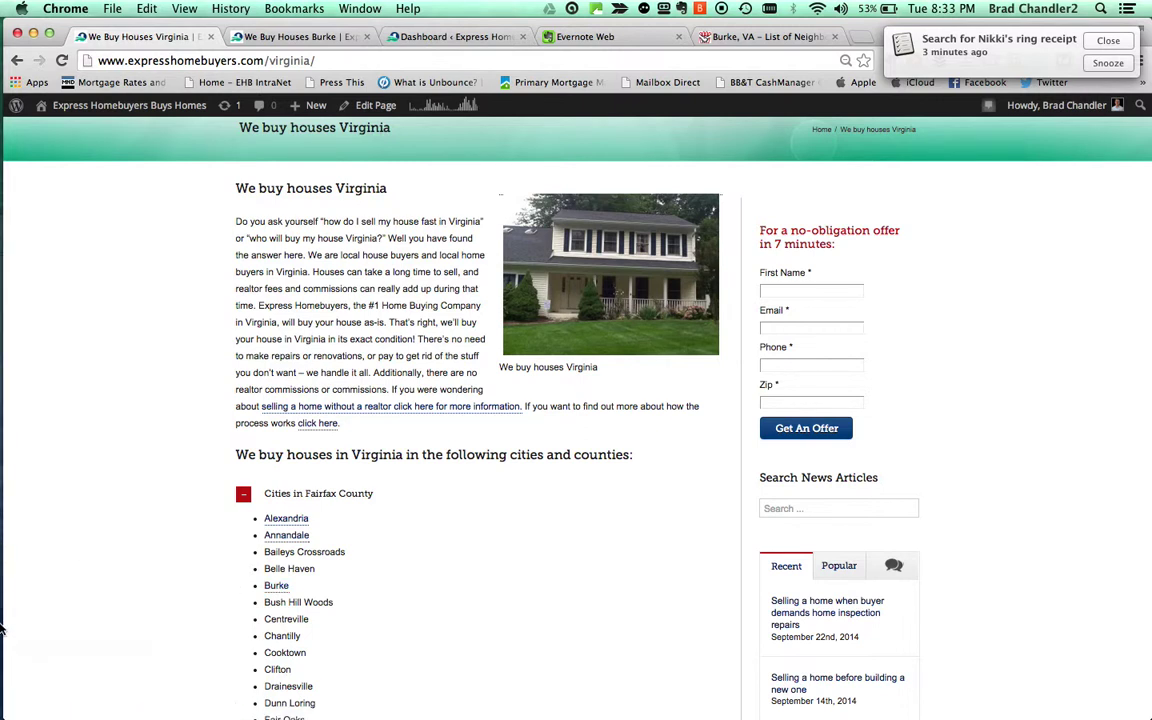
{"action": "mouse_move", "coordinate": [3, 608]}
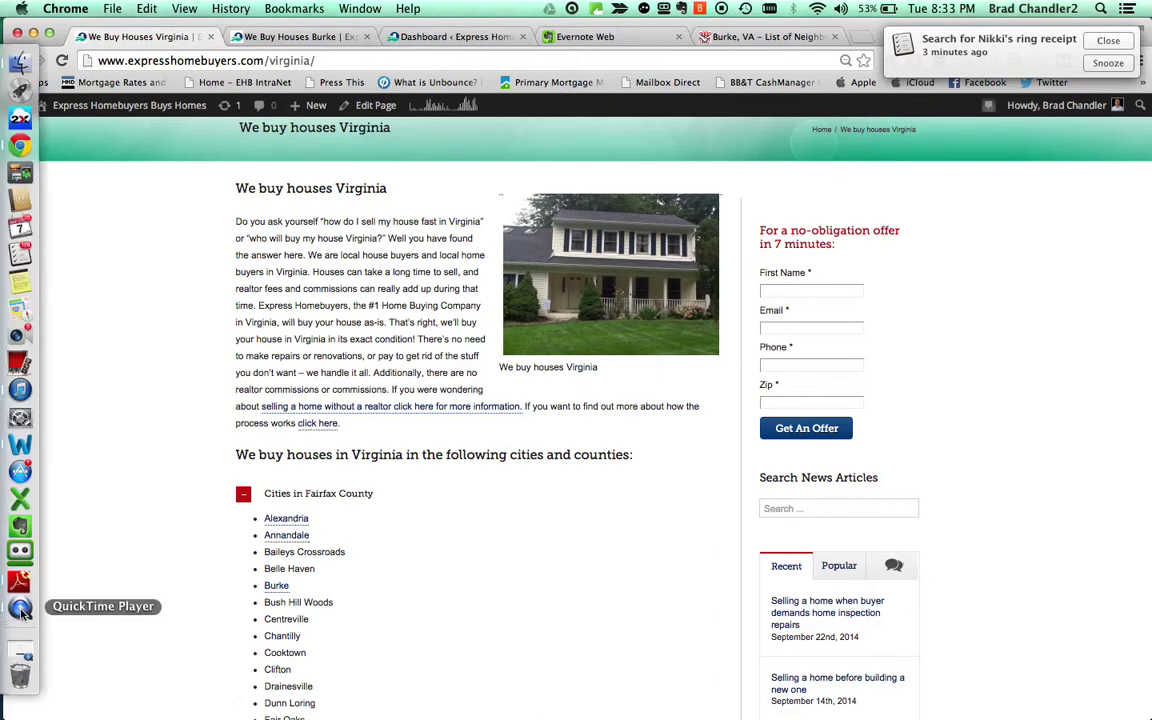
{"action": "right_click", "coordinate": [21, 610]}
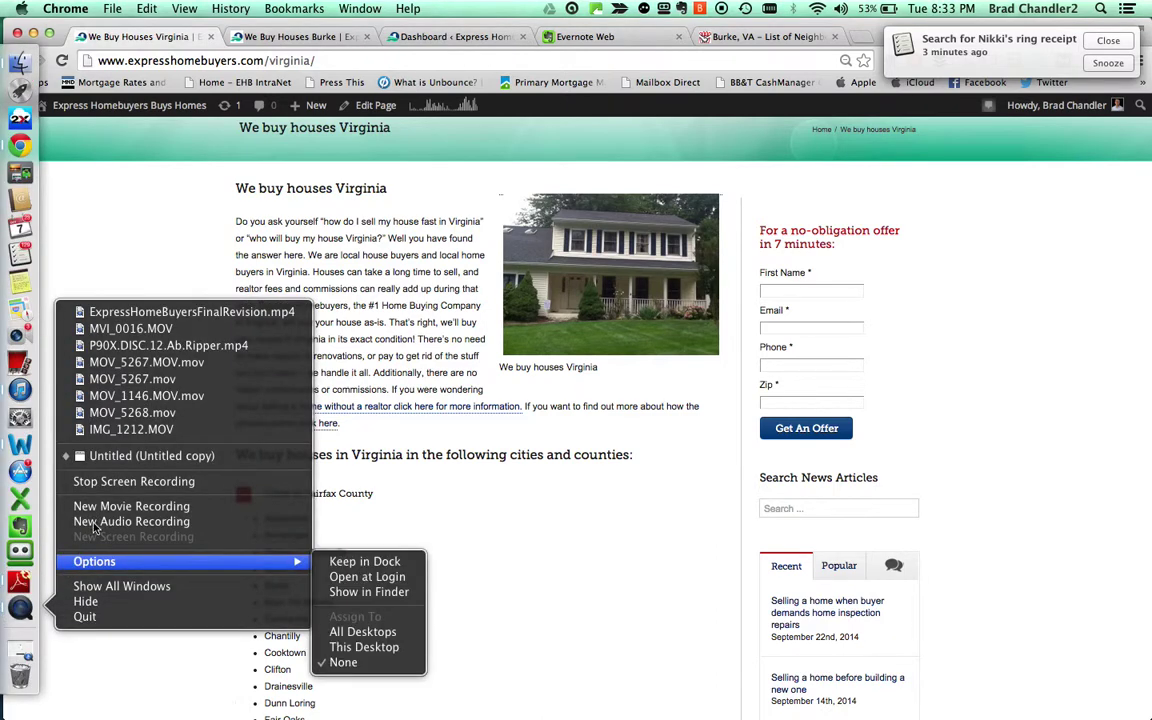